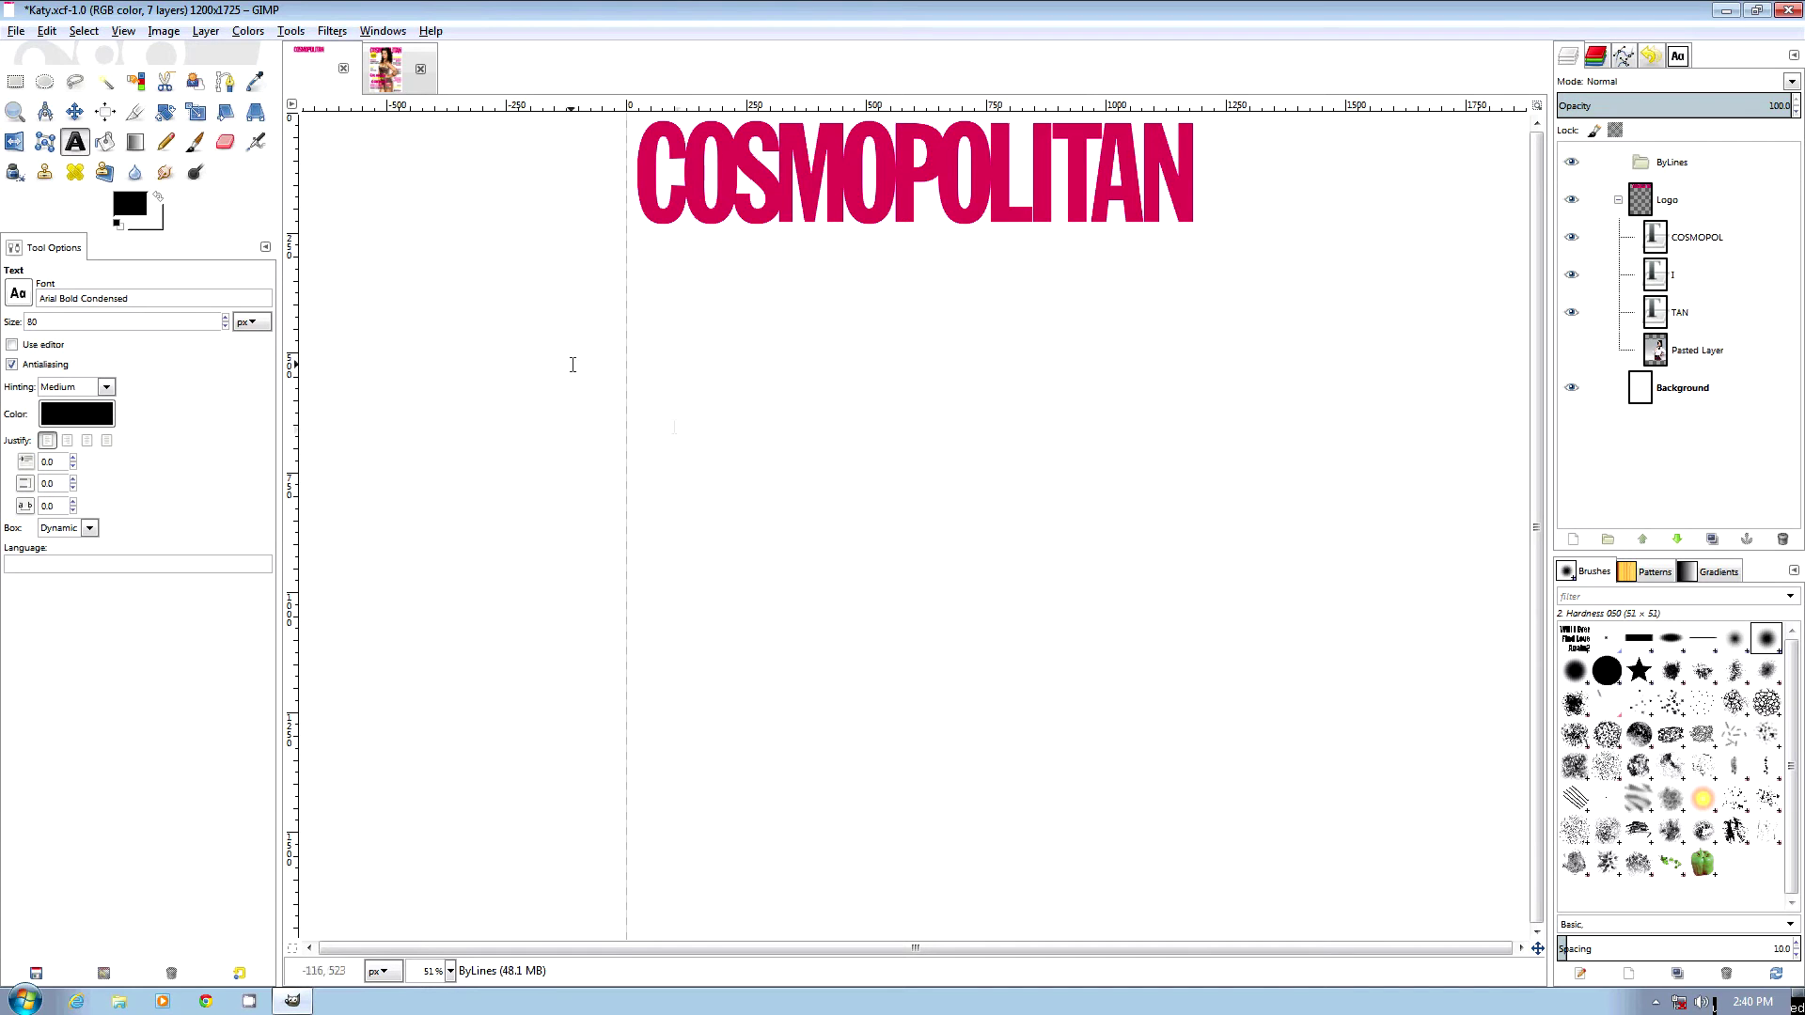
After checking the reference cover, show and select Pasted Layer and open its Scale dialog
{"action": "left_click", "coordinate": [385, 75]}
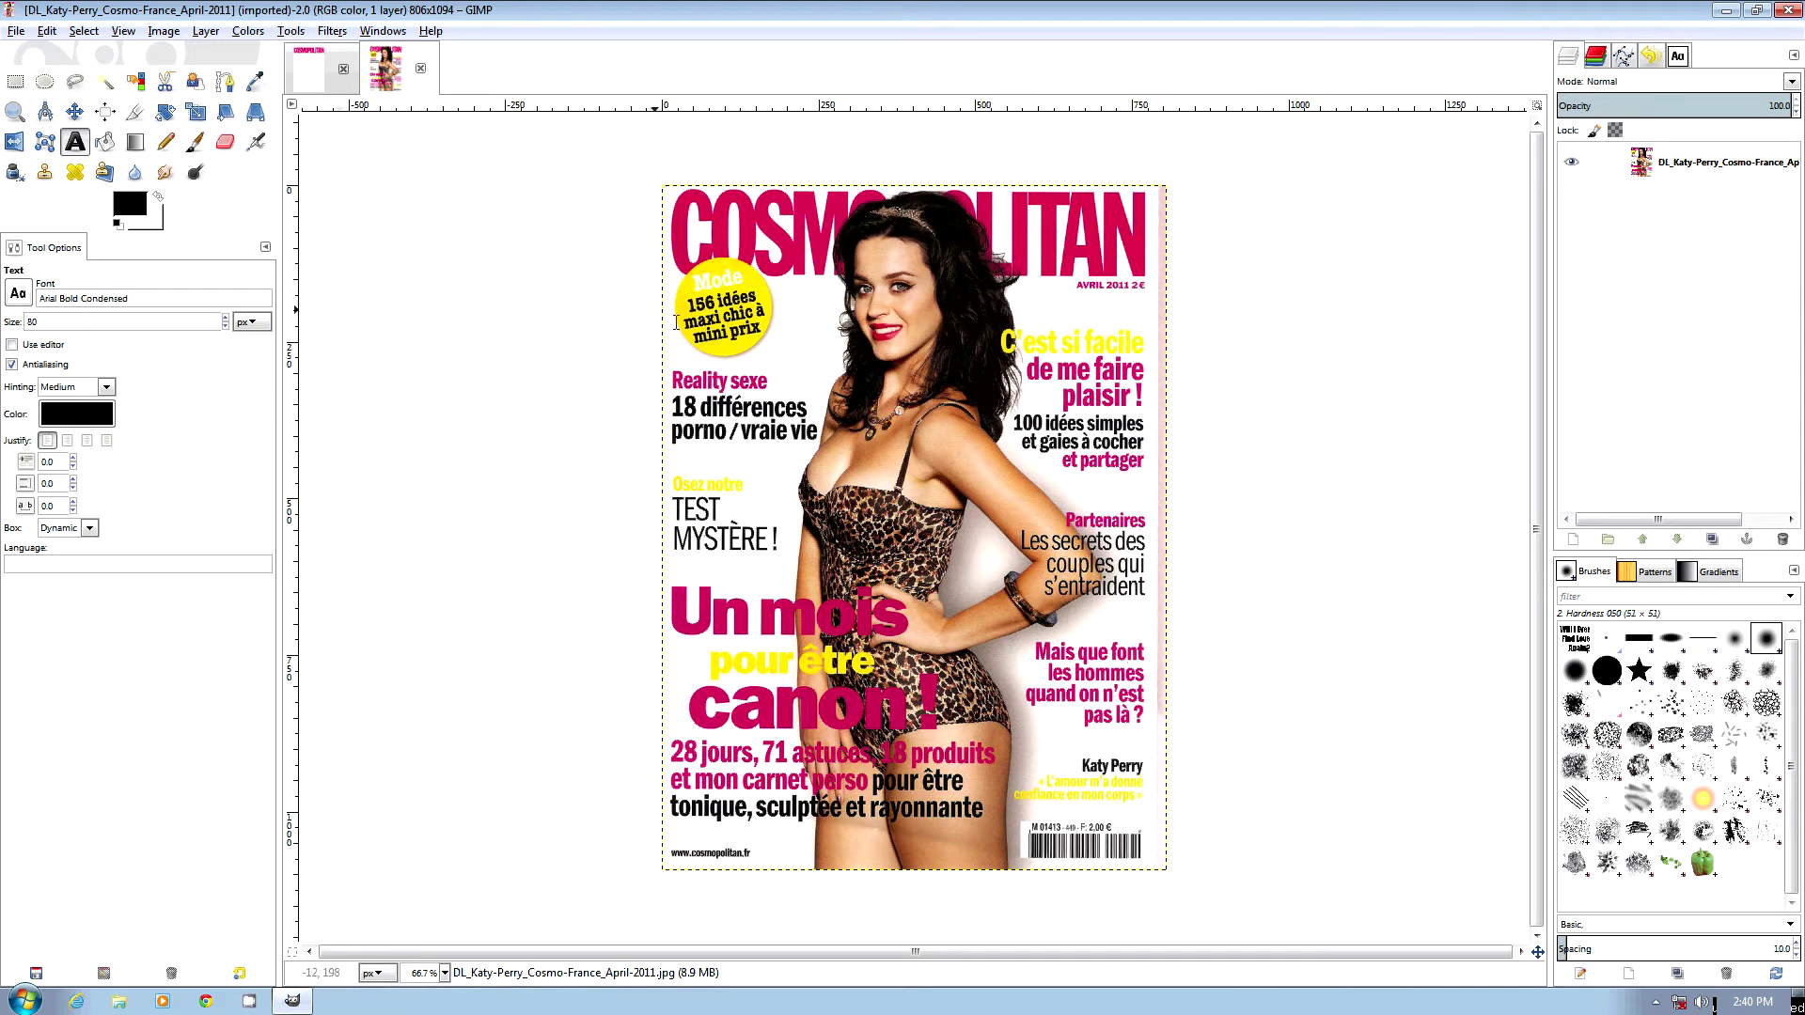
{"action": "left_click", "coordinate": [322, 89]}
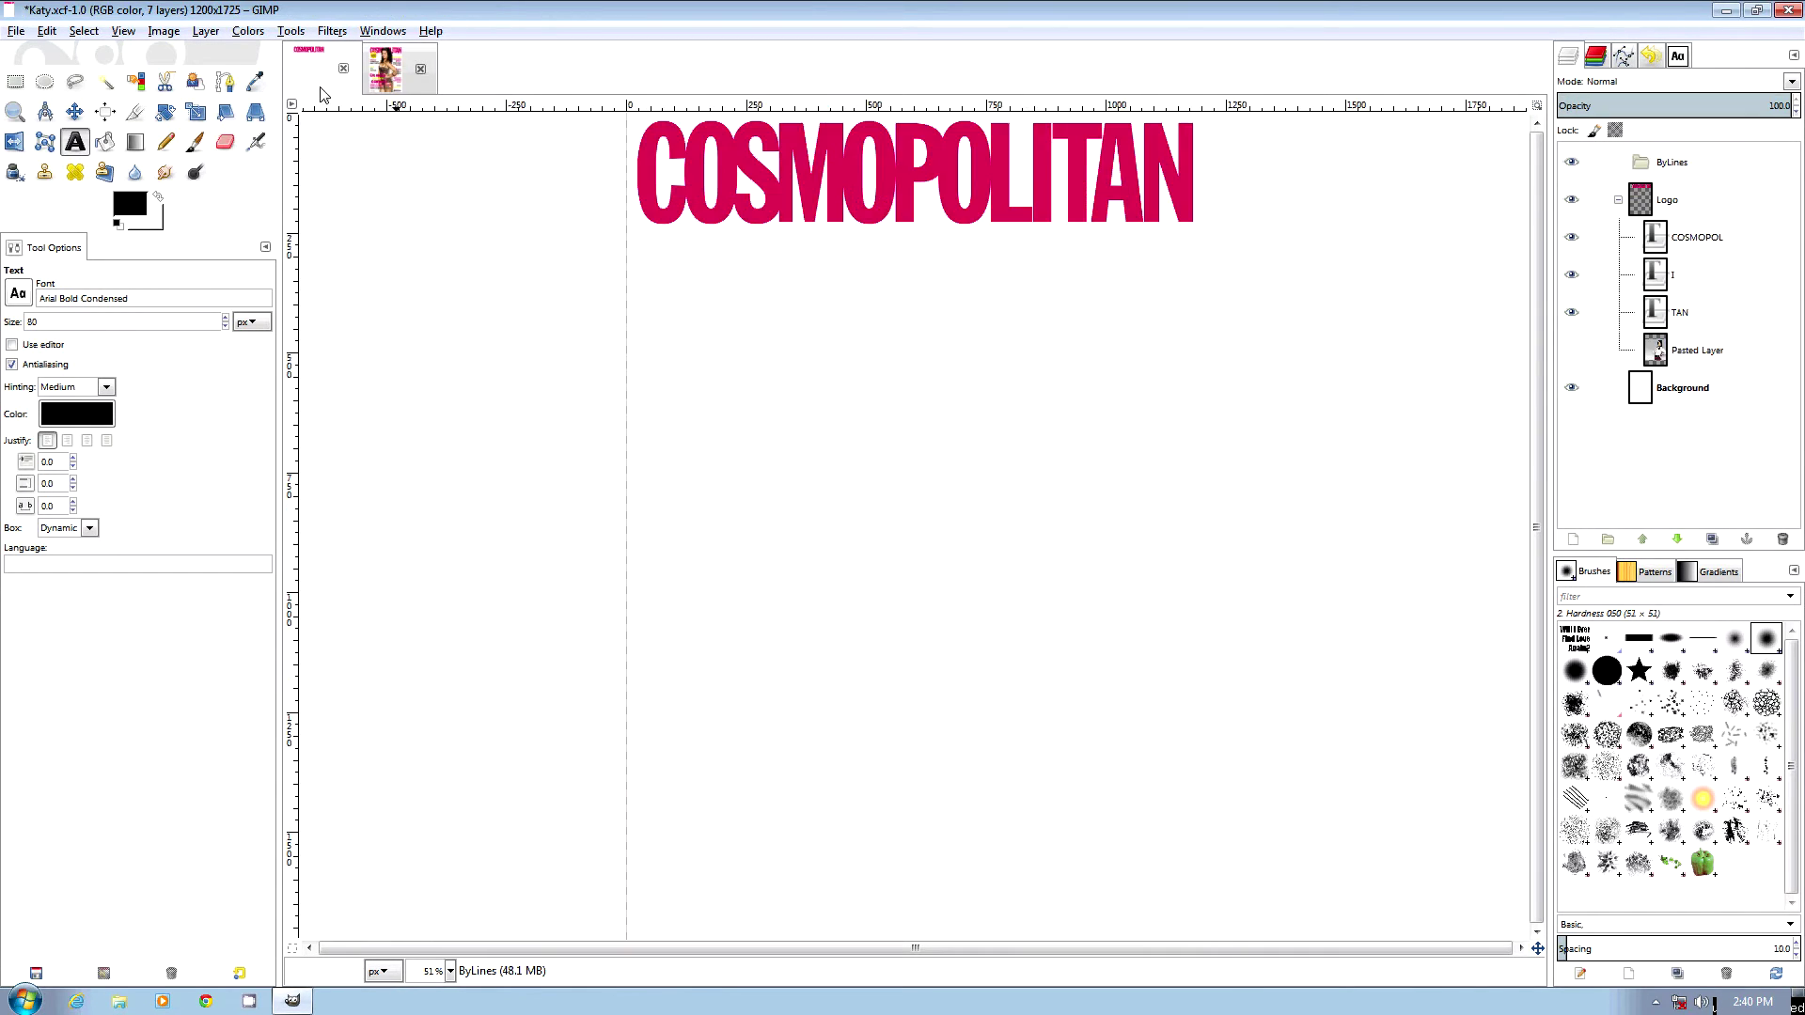
{"action": "left_click", "coordinate": [1588, 352]}
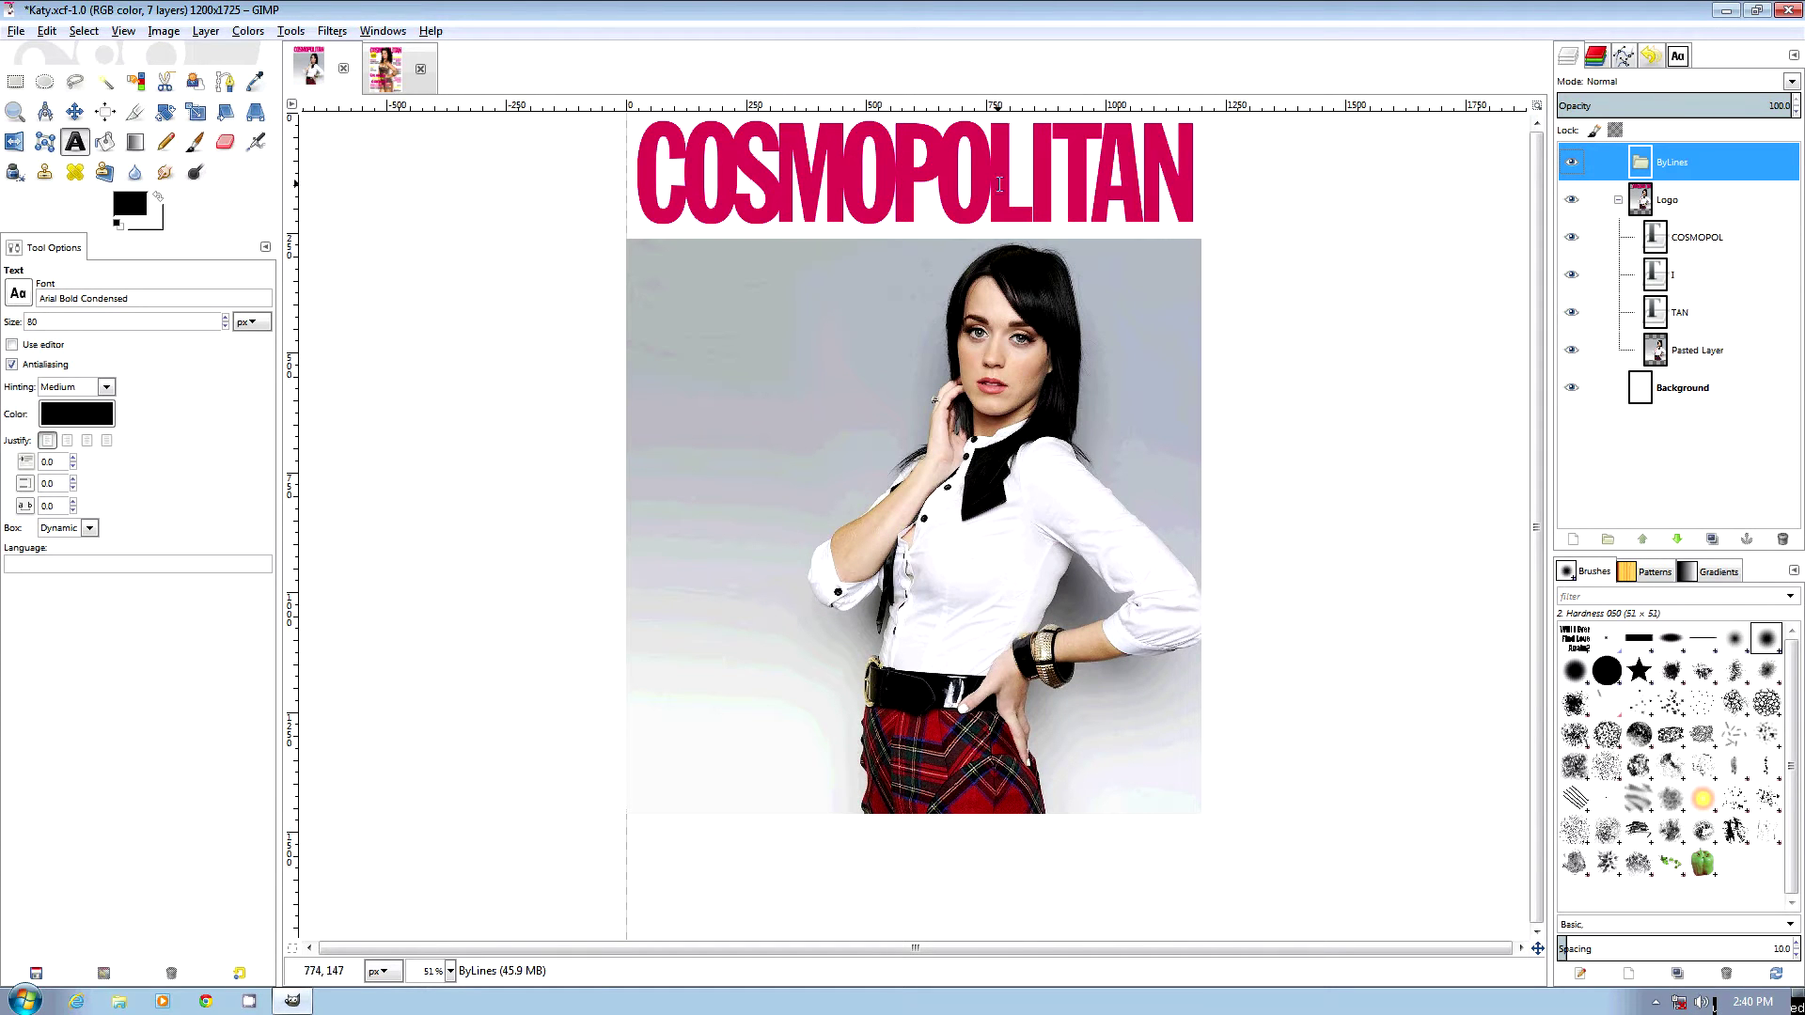
{"action": "scroll", "coordinate": [1001, 524], "scroll_direction": "down", "scroll_amount": 1}
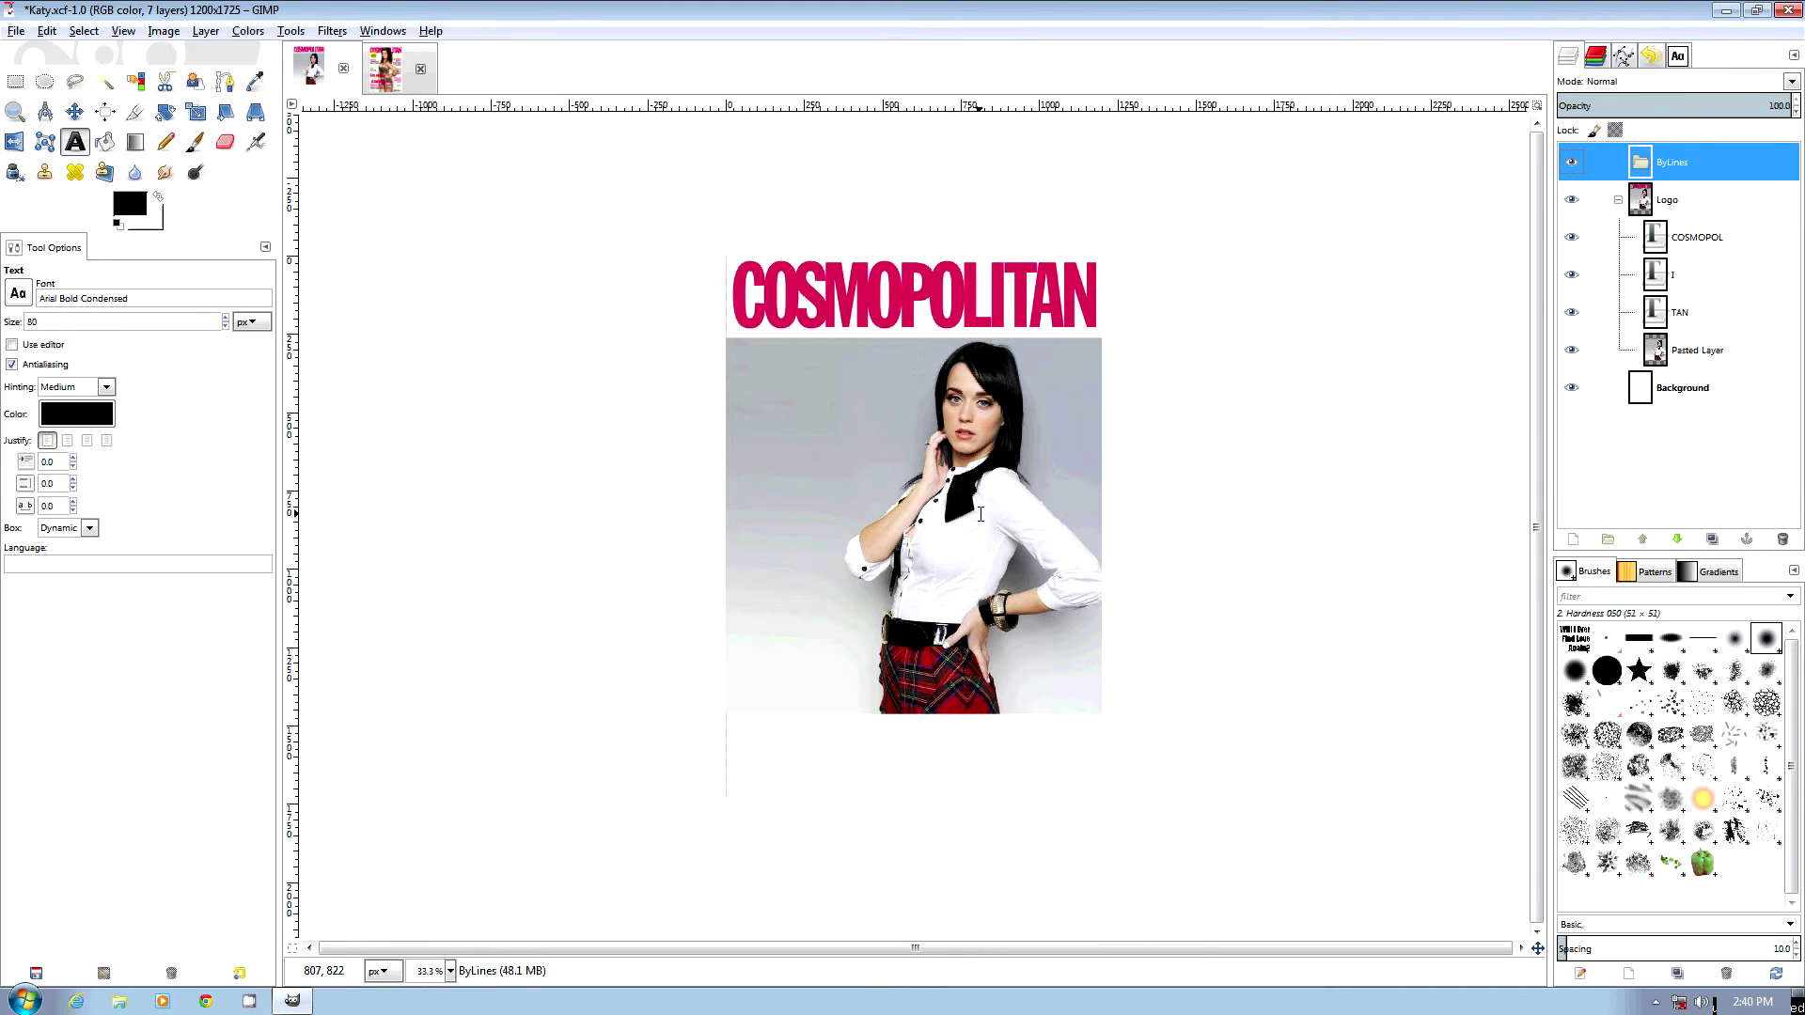
{"action": "left_click", "coordinate": [1692, 350]}
{"action": "left_click_drag", "start_coordinate": [1688, 349], "coordinate": [1626, 374]}
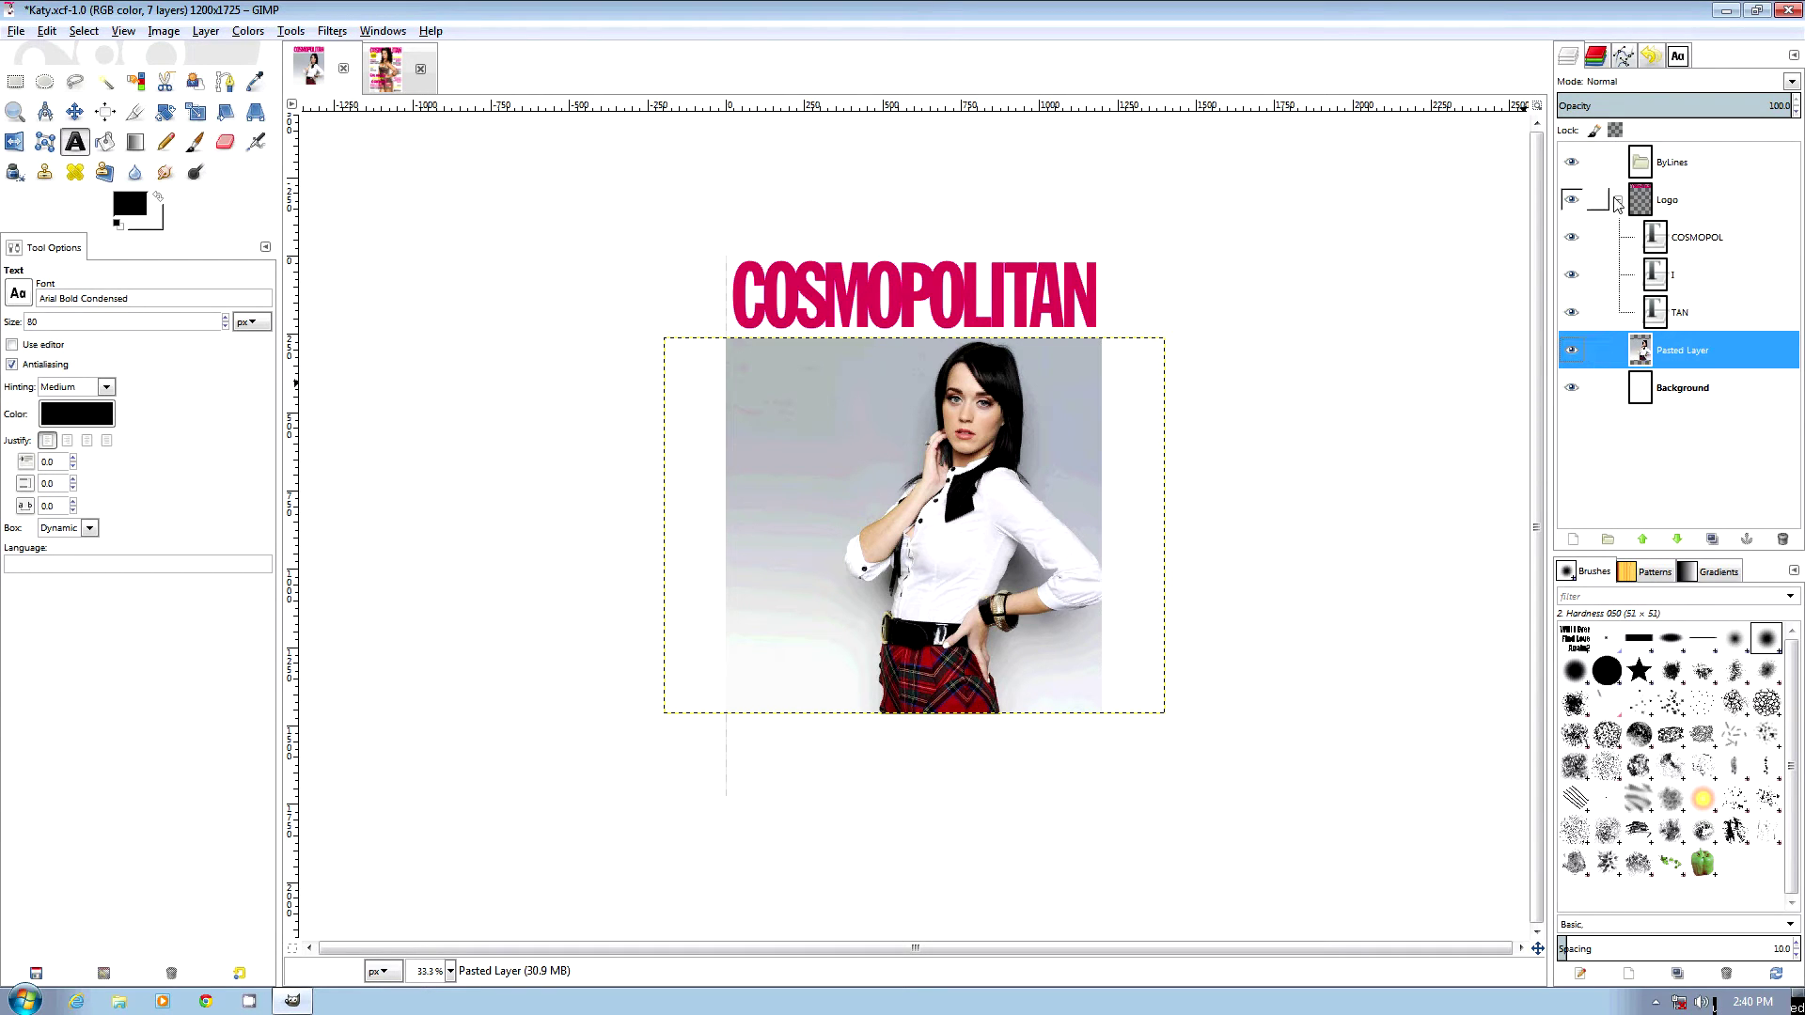
{"action": "key", "text": "shift+t"}
{"action": "left_click", "coordinate": [1007, 516]}
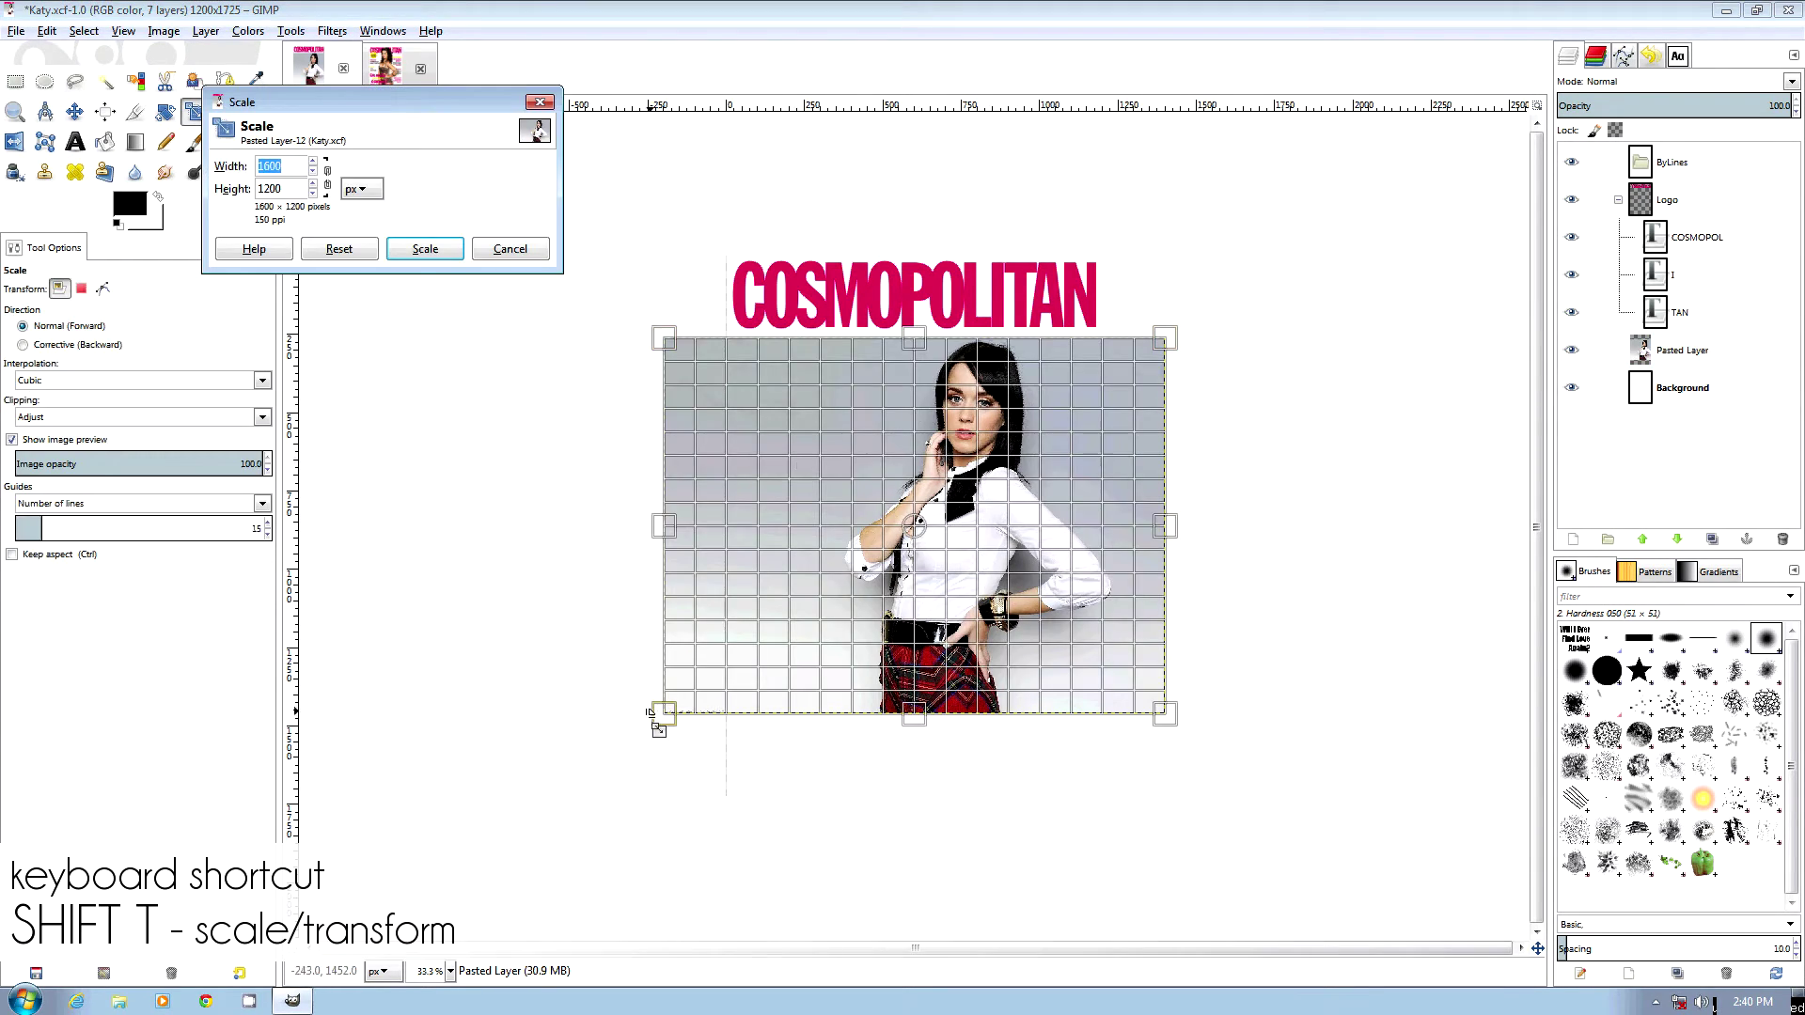
Scale the Katy photo to 2304 × 1728 px and shift it left under the logo
{"action": "left_click_drag", "start_coordinate": [668, 711], "coordinate": [602, 804]}
{"action": "left_click_drag", "start_coordinate": [1116, 465], "coordinate": [1277, 287]}
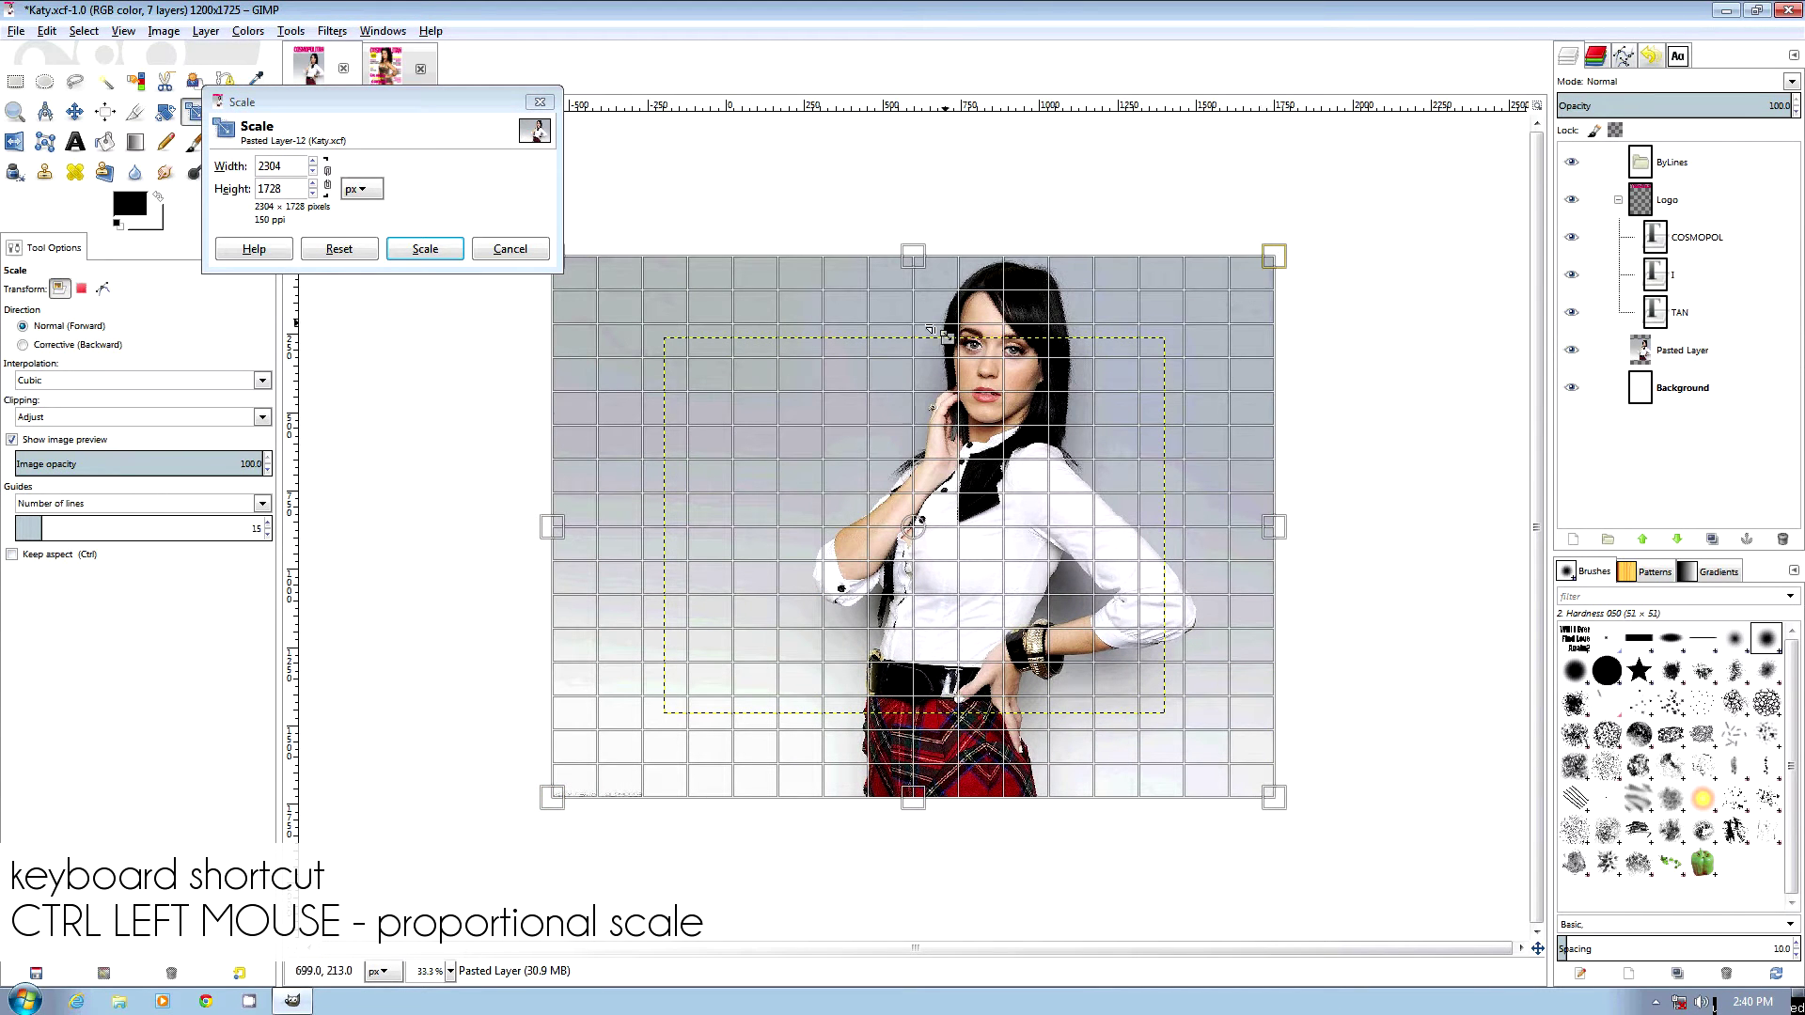
{"action": "left_click", "coordinate": [425, 249]}
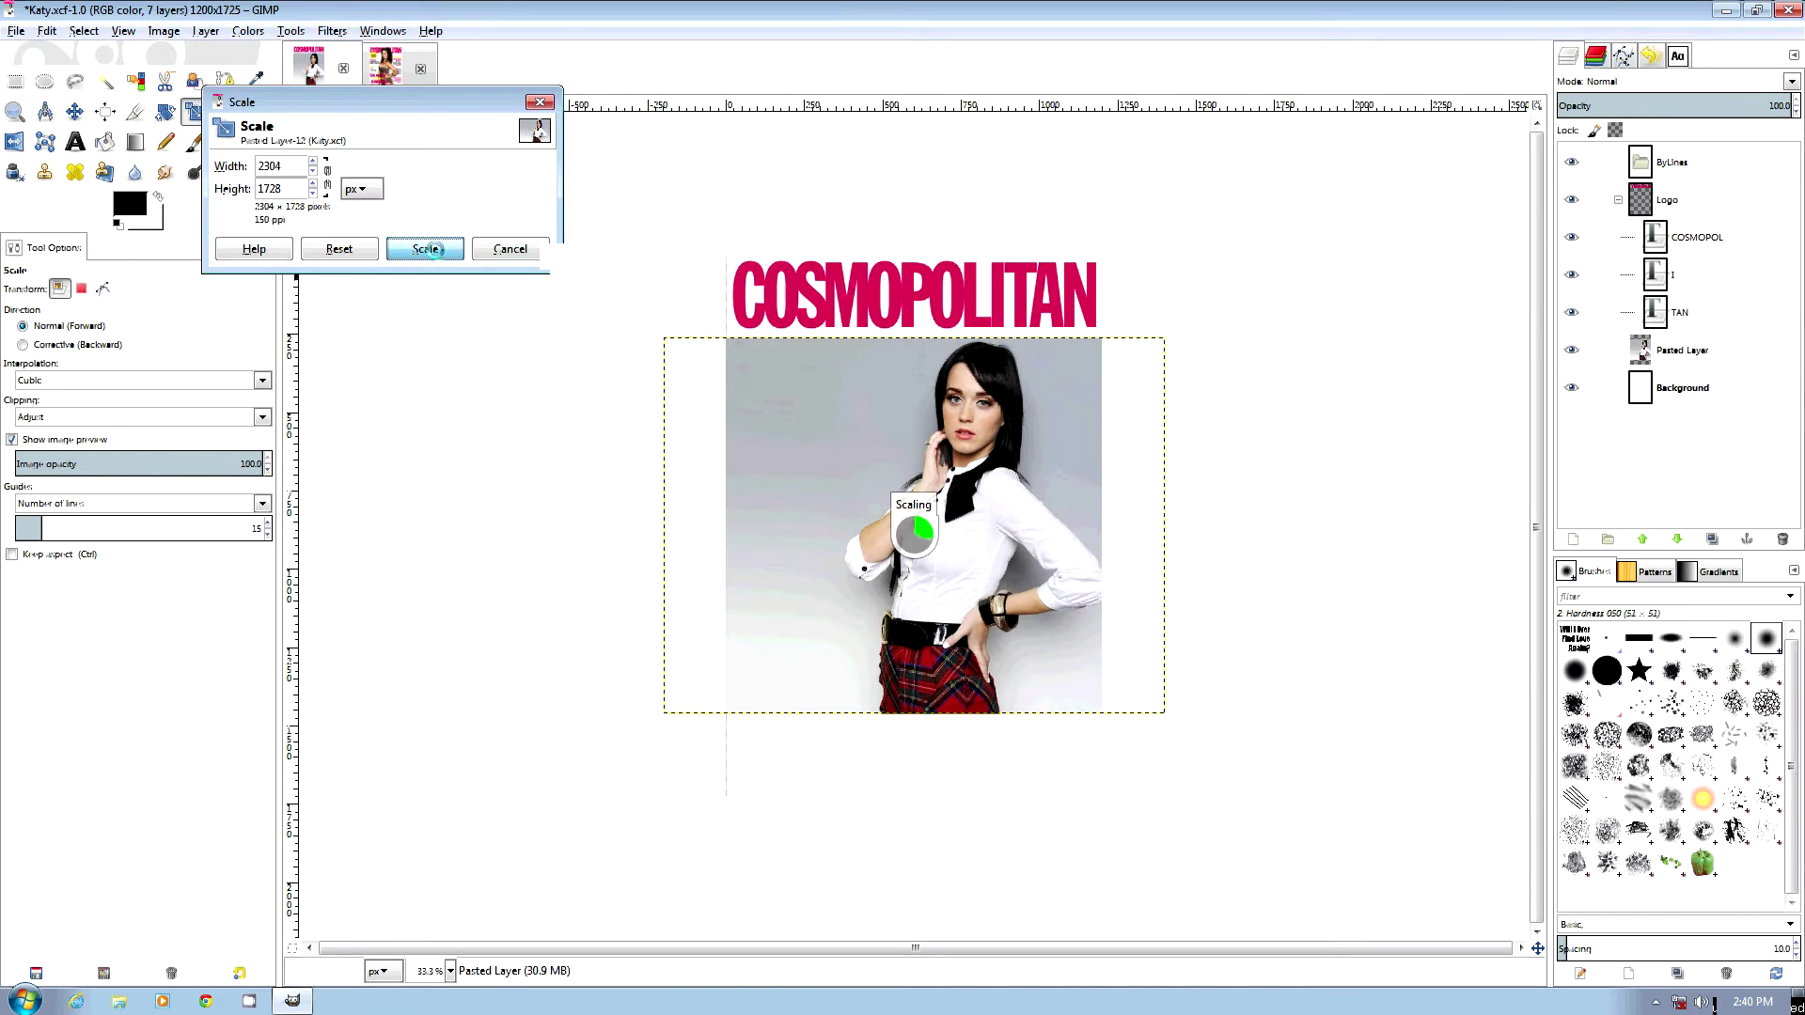
{"action": "key", "text": "m"}
{"action": "left_click_drag", "start_coordinate": [970, 482], "coordinate": [896, 482]}
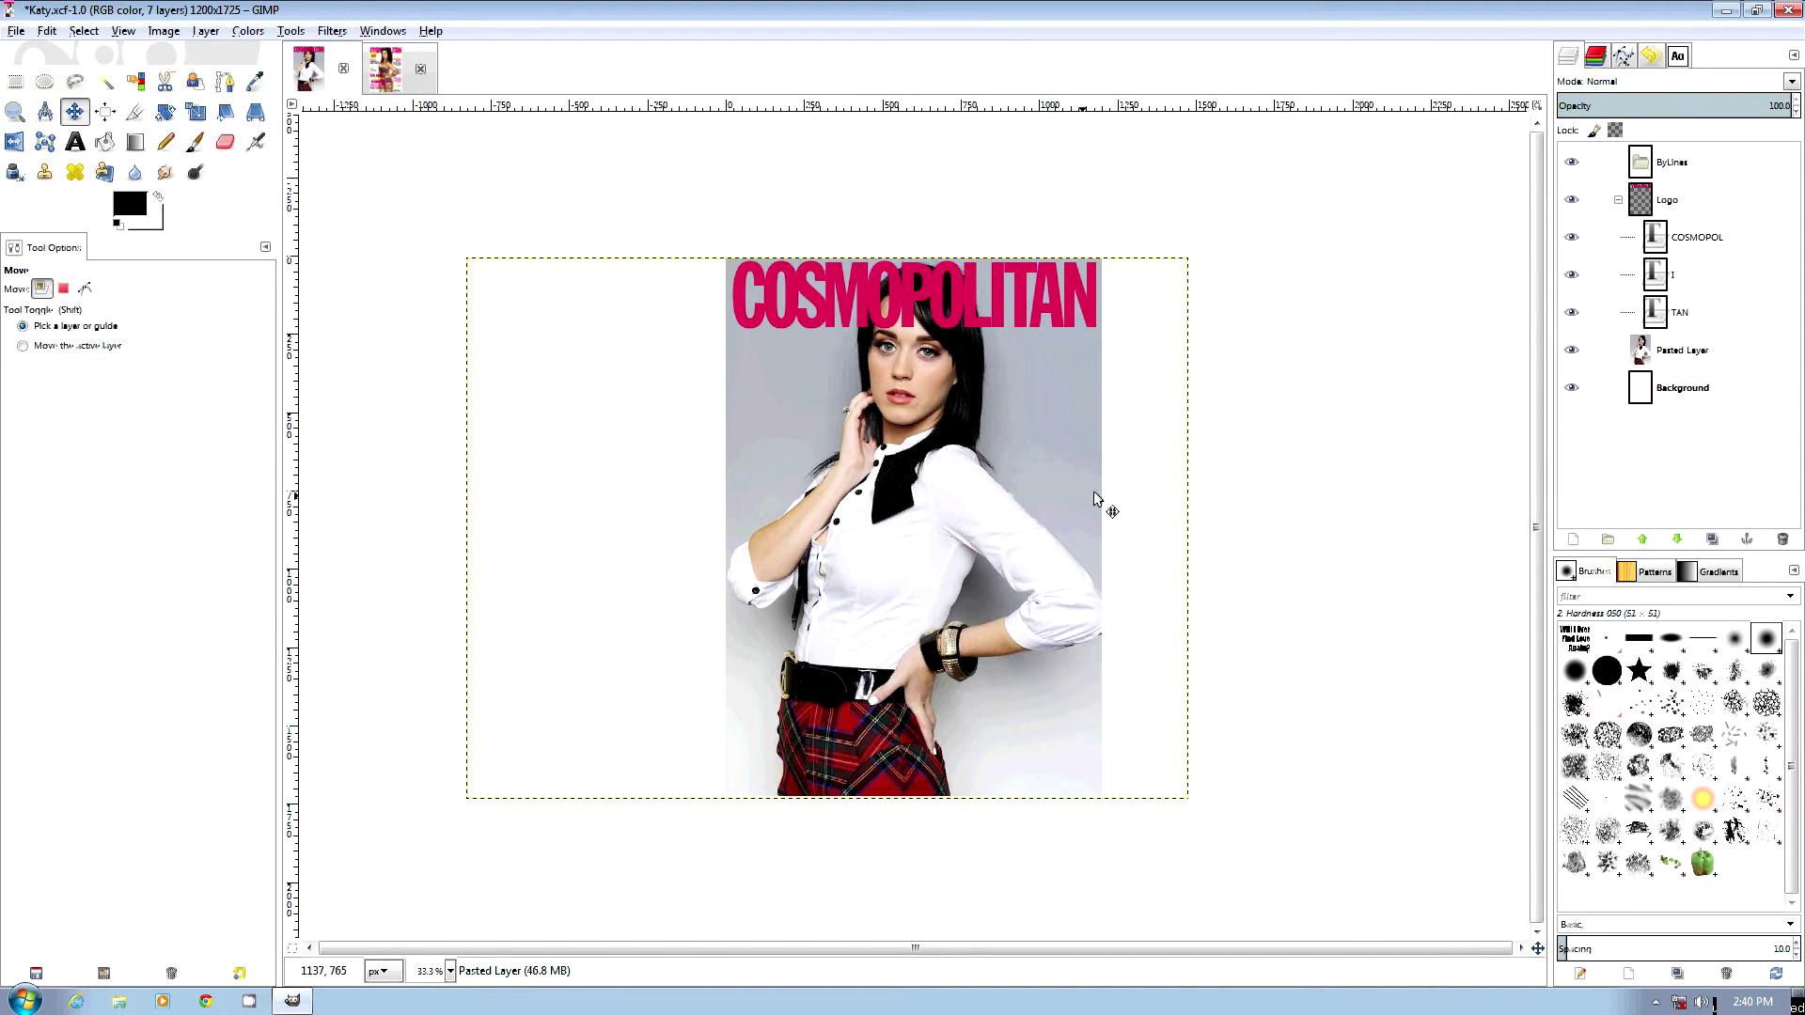
Create a new layer group named Katy inside the ByLines group
{"action": "left_click", "coordinate": [1670, 166]}
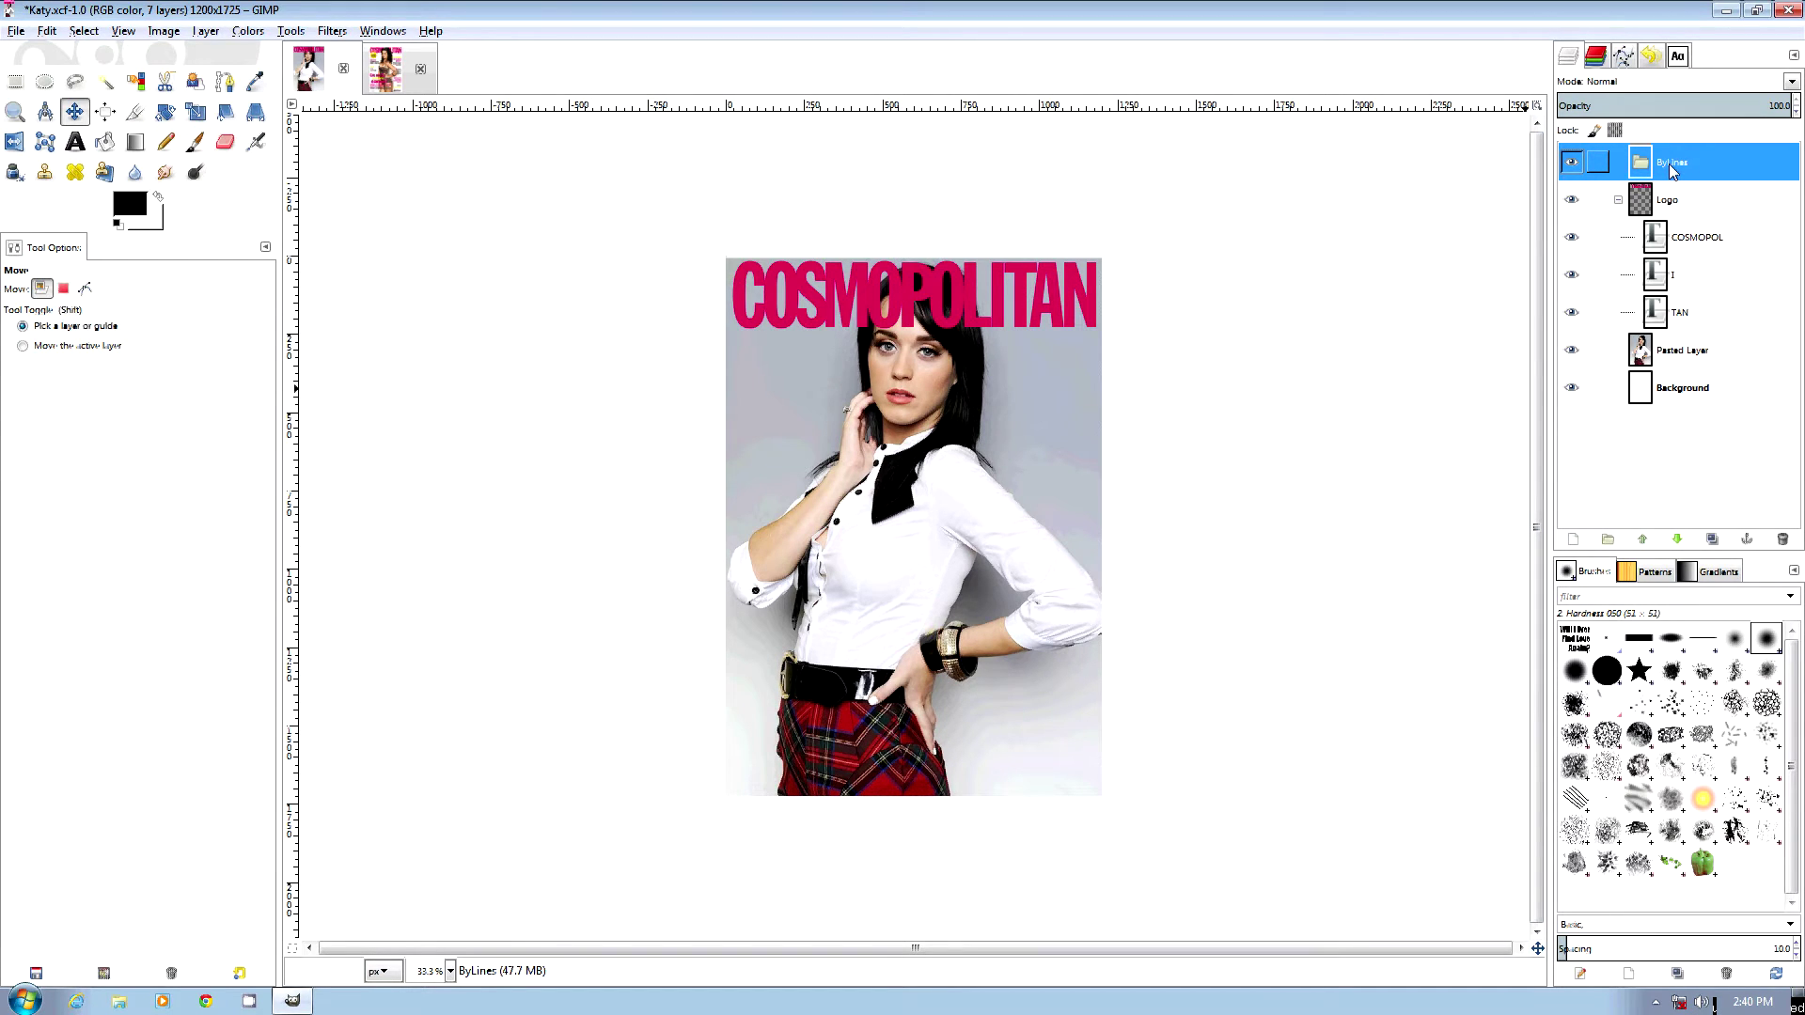
{"action": "right_click", "coordinate": [1669, 164]}
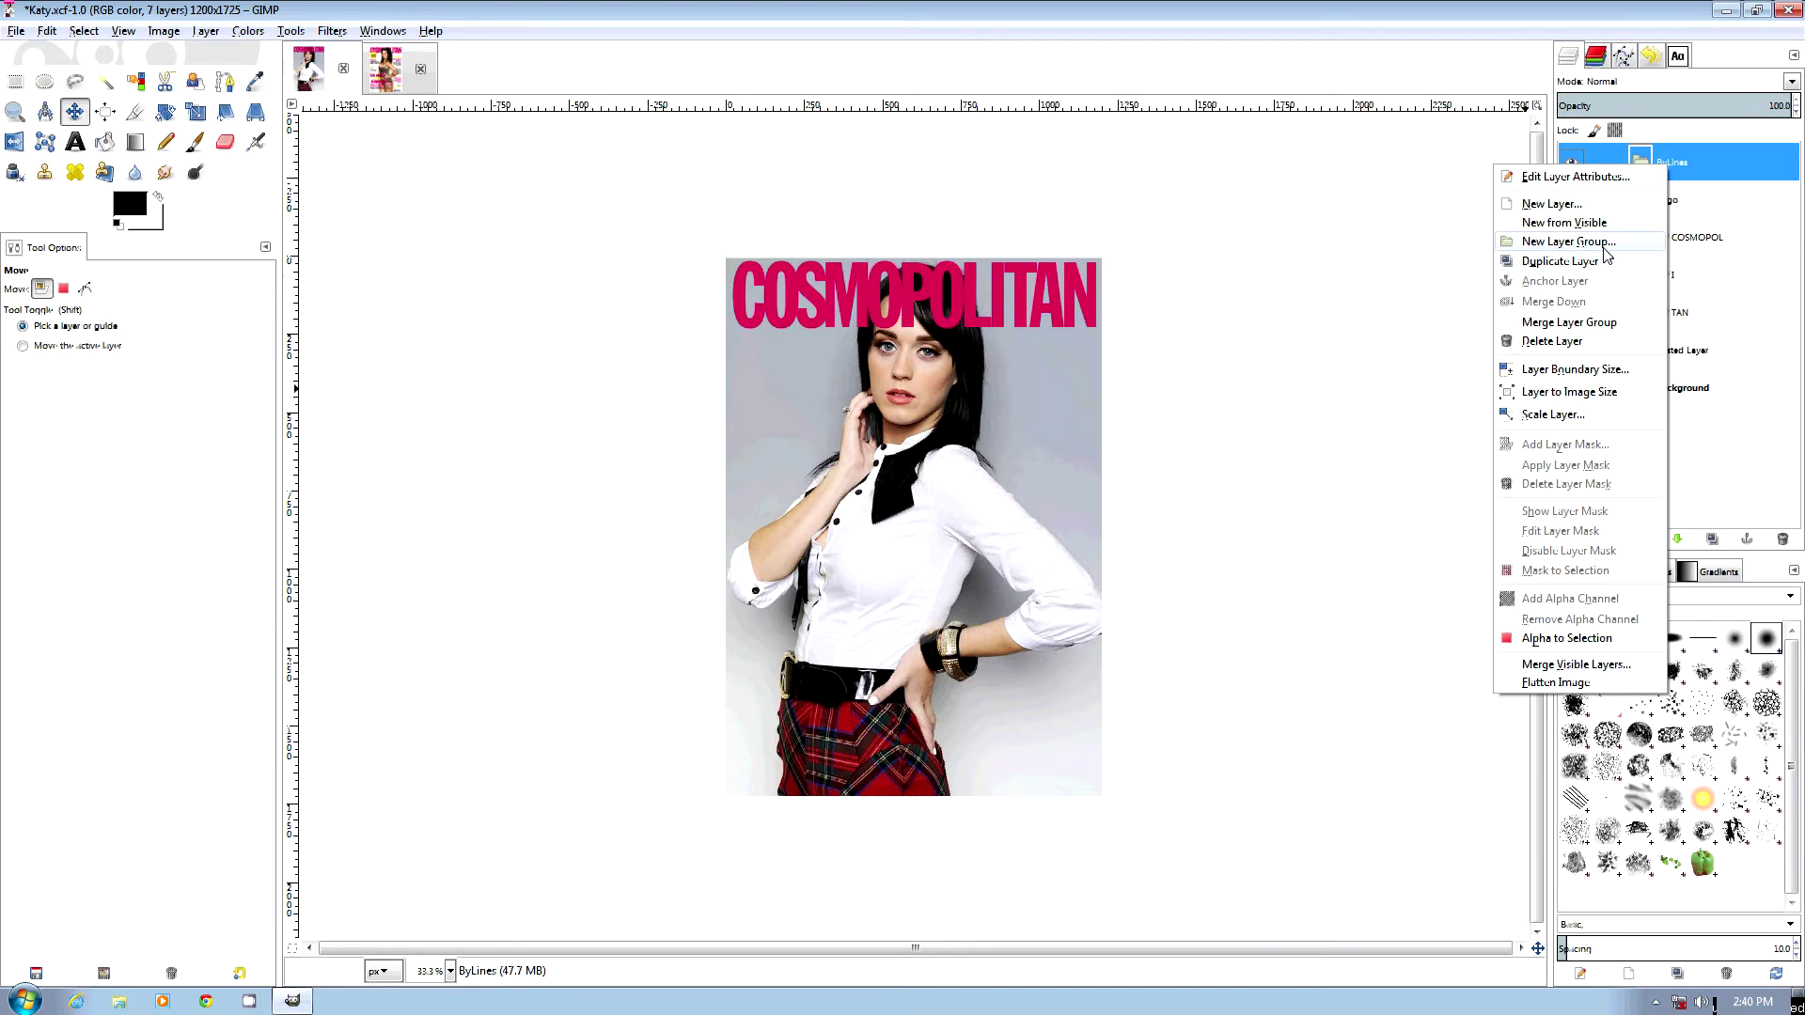
{"action": "left_click", "coordinate": [1605, 241]}
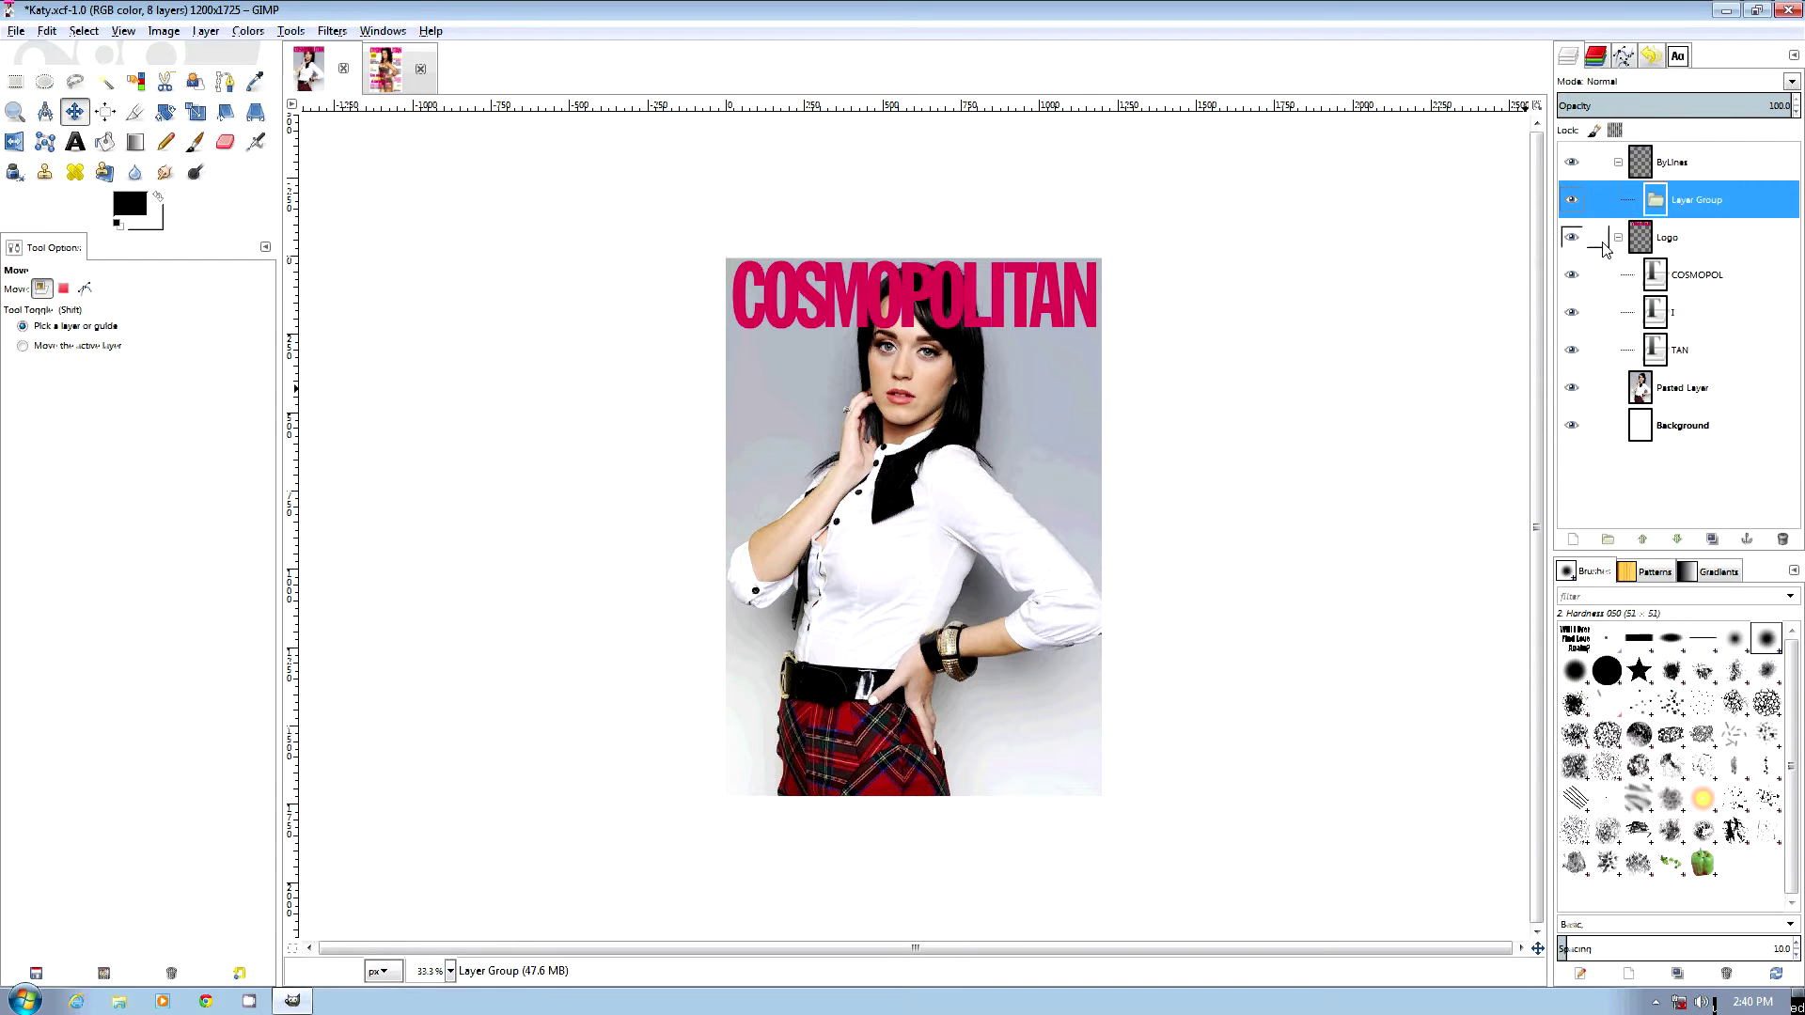
{"action": "double_click", "coordinate": [1694, 201]}
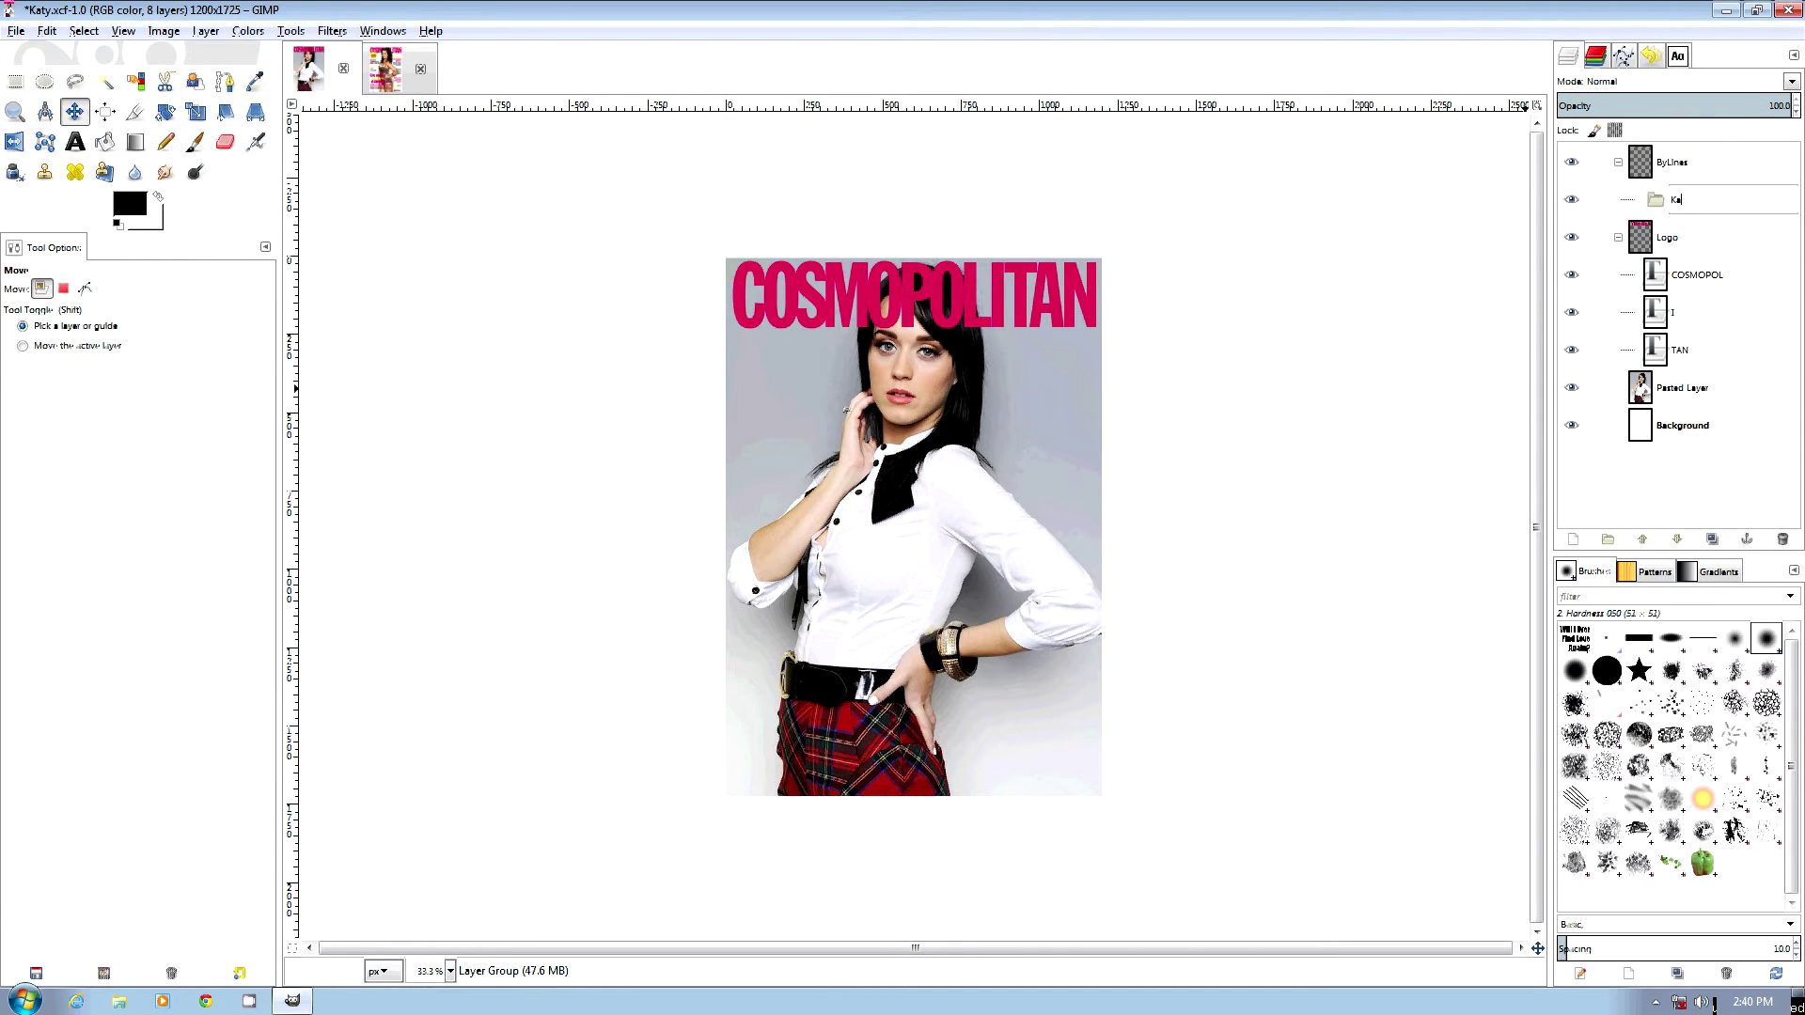
{"action": "key", "text": "Return"}
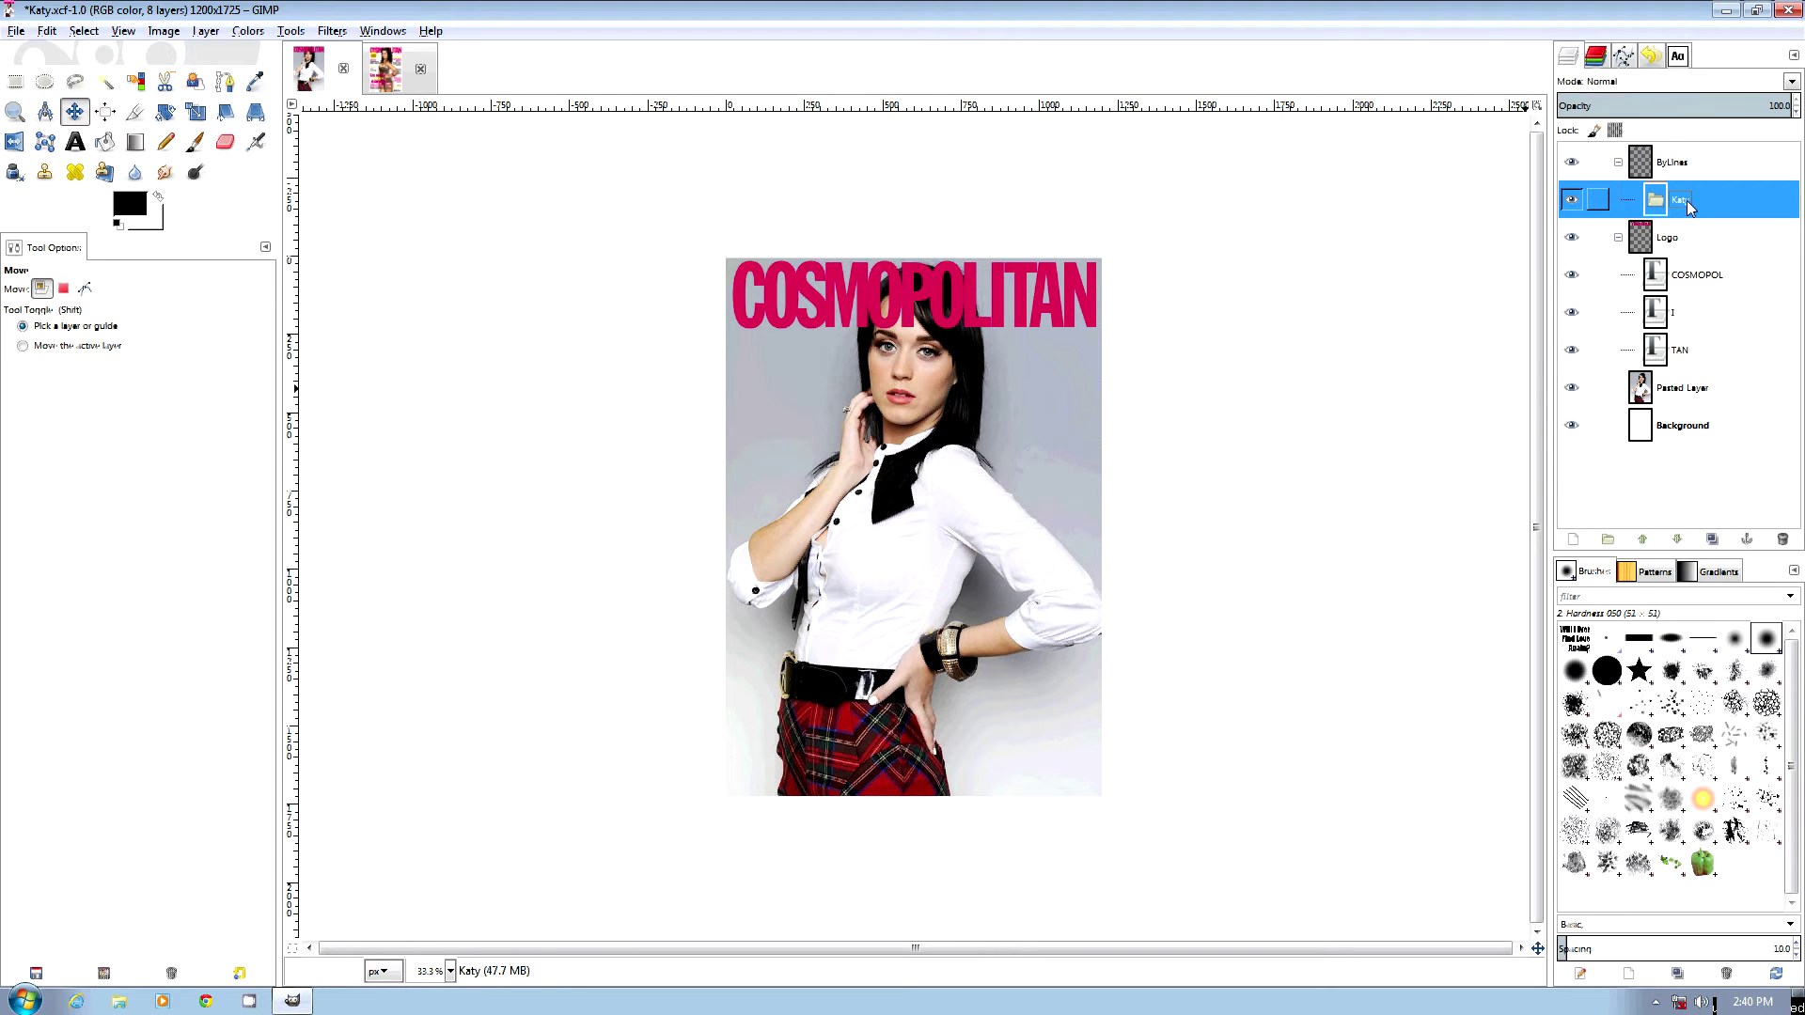
{"action": "left_click", "coordinate": [75, 143]}
Add 'Katy Perry' at 100 px and three-line 'Will I Ever / Find Love / Again' at 80 px
{"action": "left_click", "coordinate": [949, 400]}
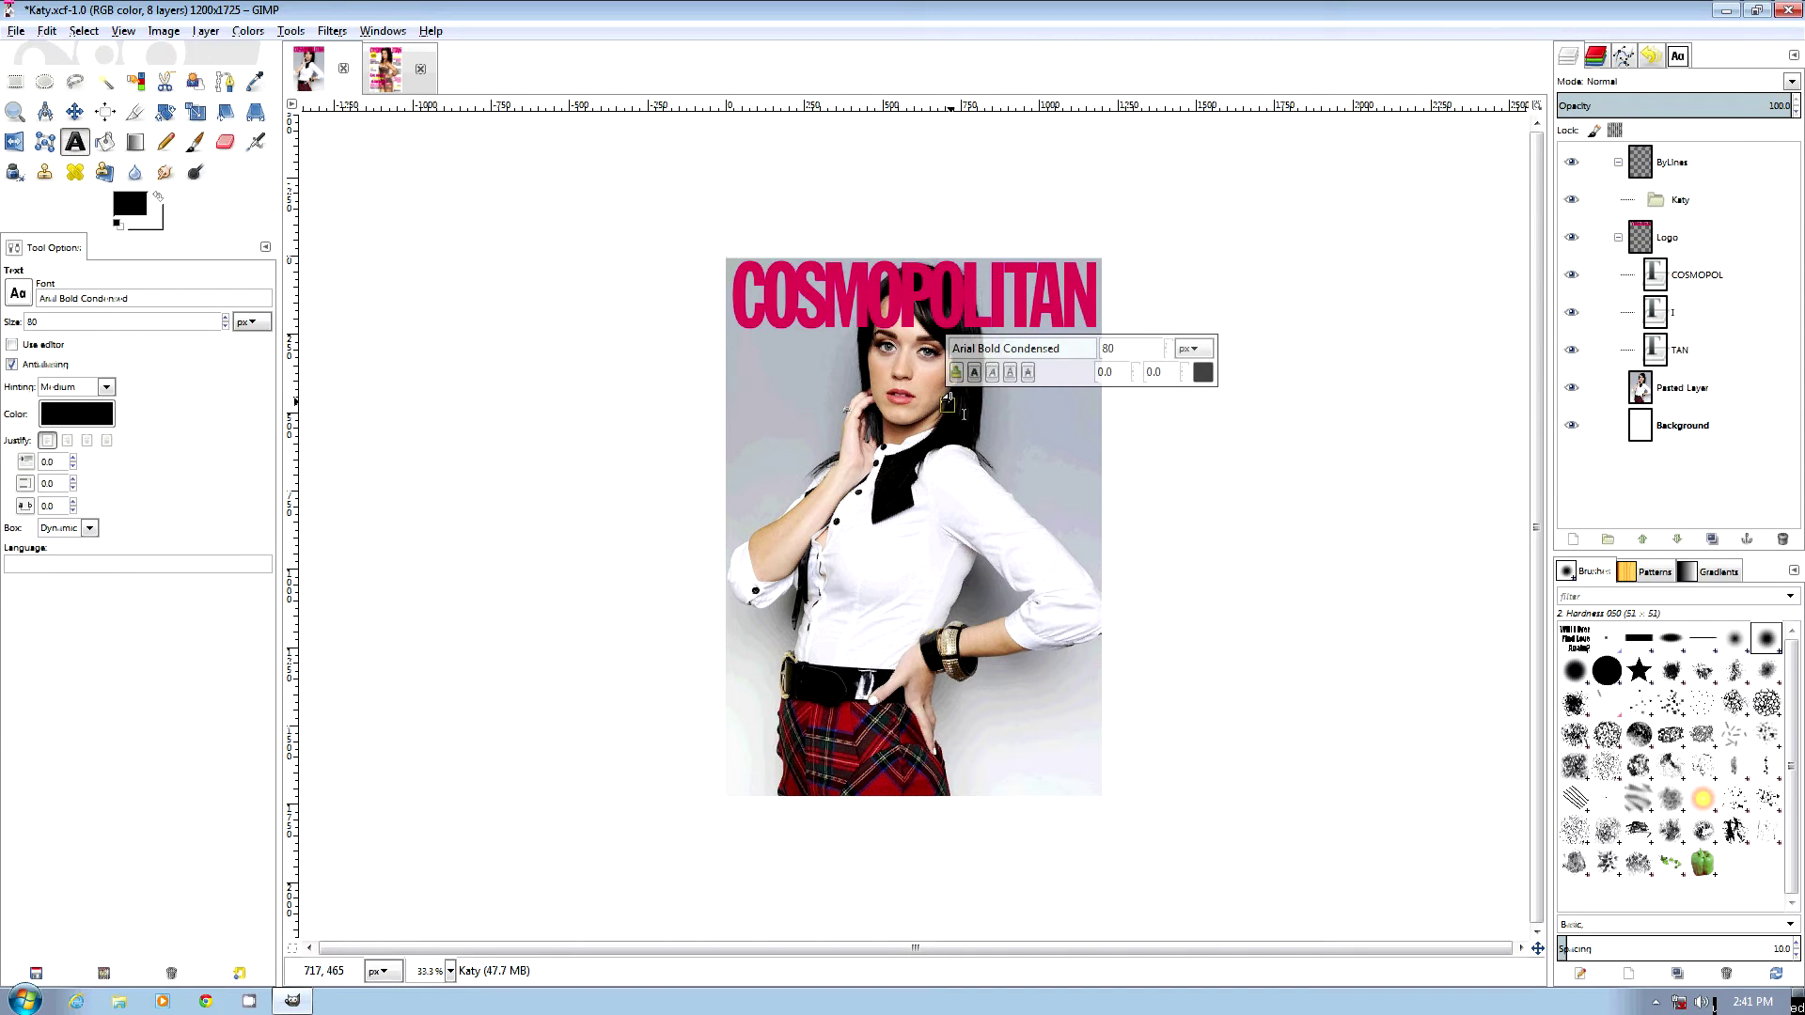
{"action": "type", "text": "Katy Perry"}
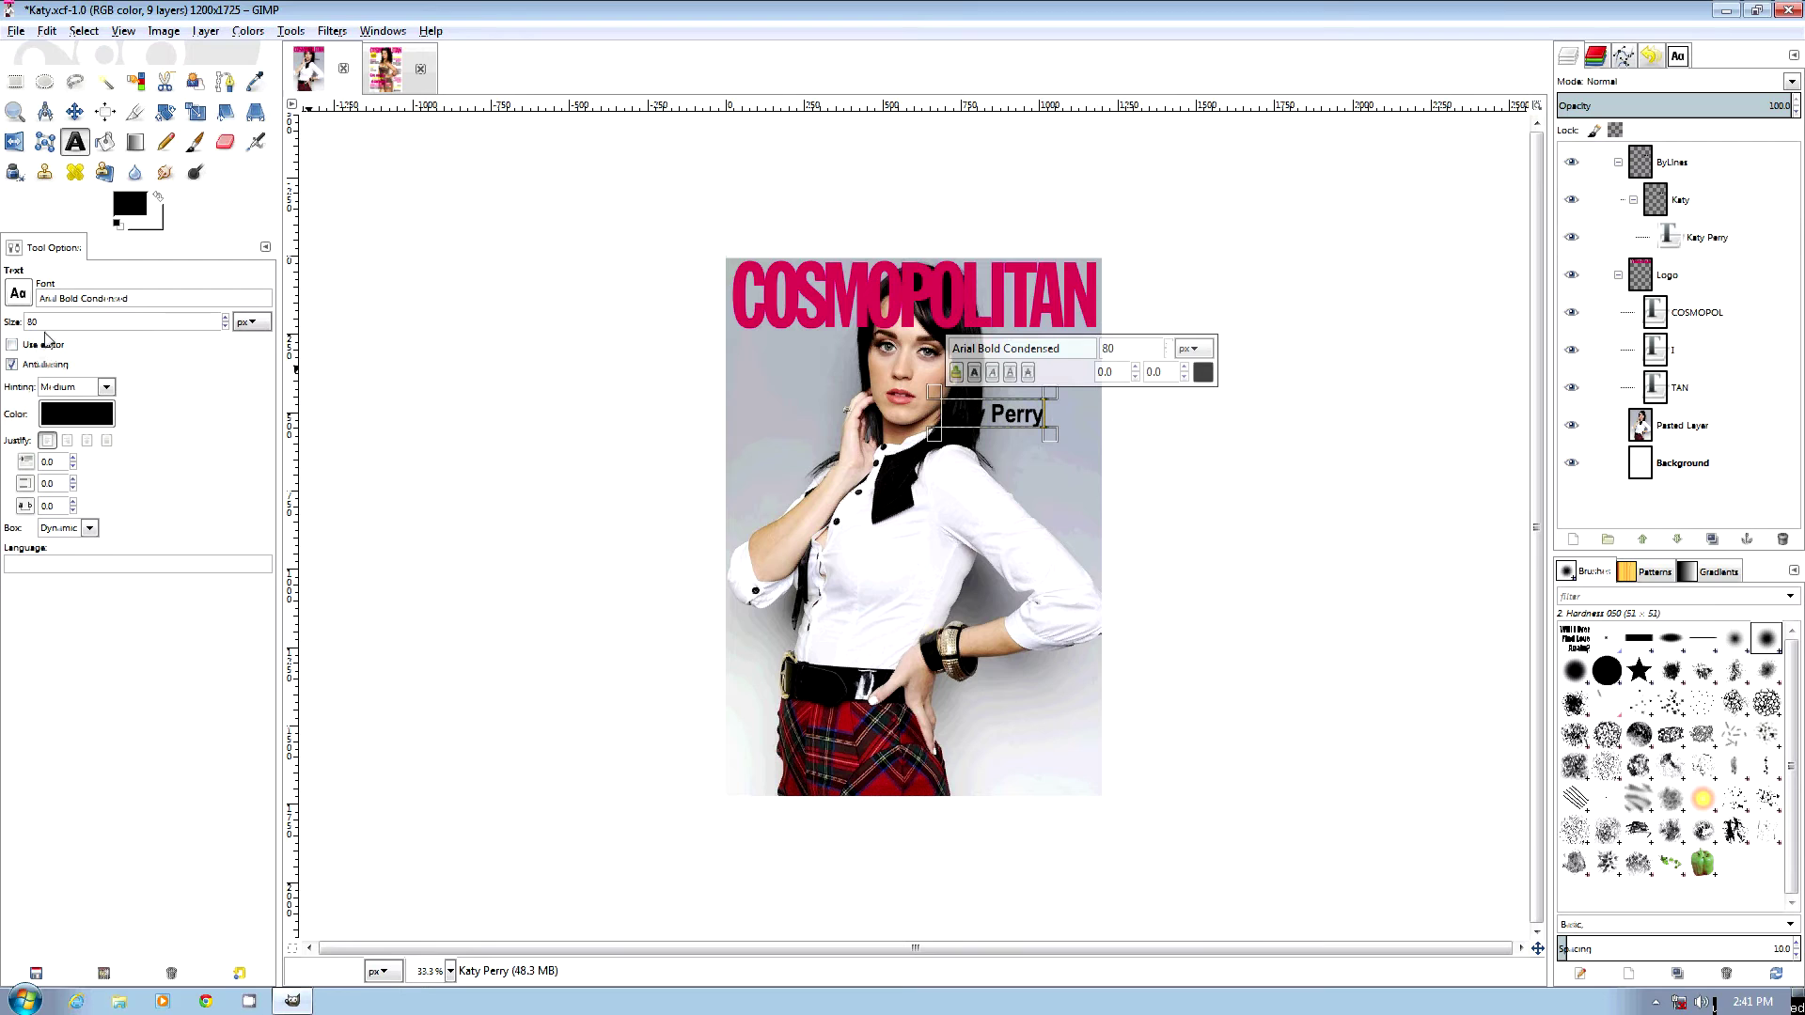
{"action": "type", "text": "100"}
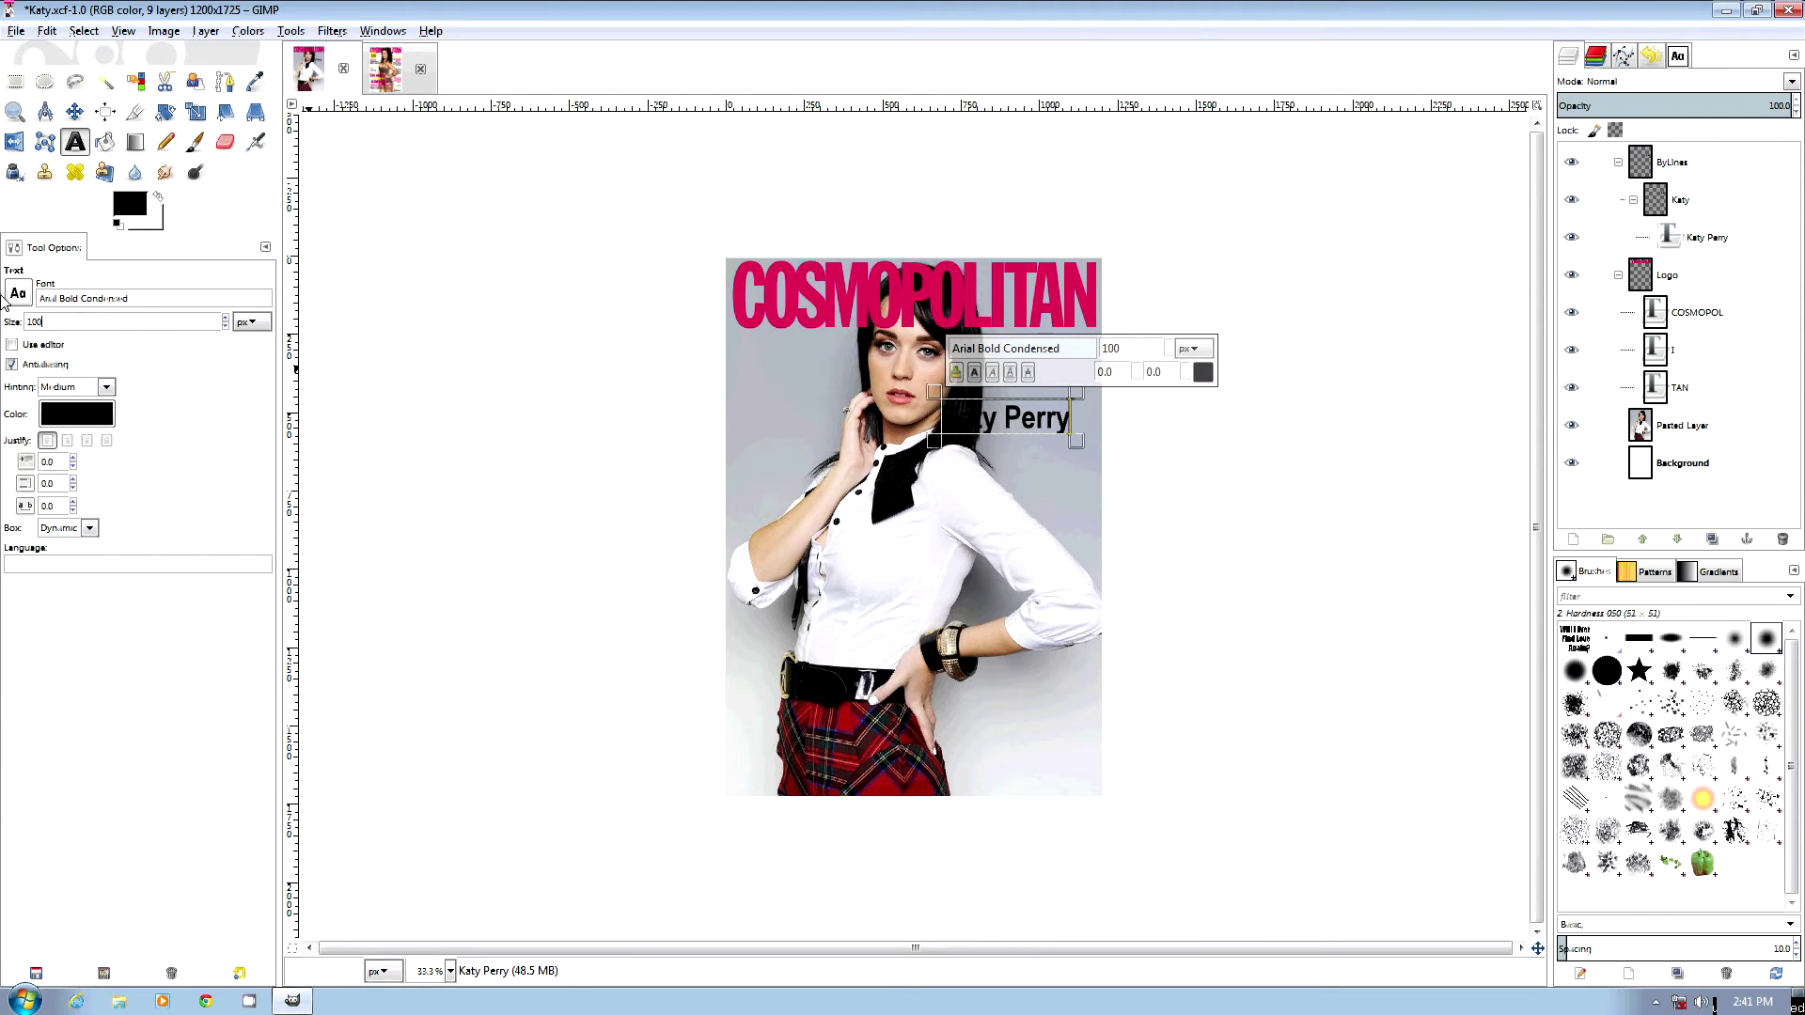
{"action": "left_click_drag", "start_coordinate": [969, 467], "coordinate": [969, 497]}
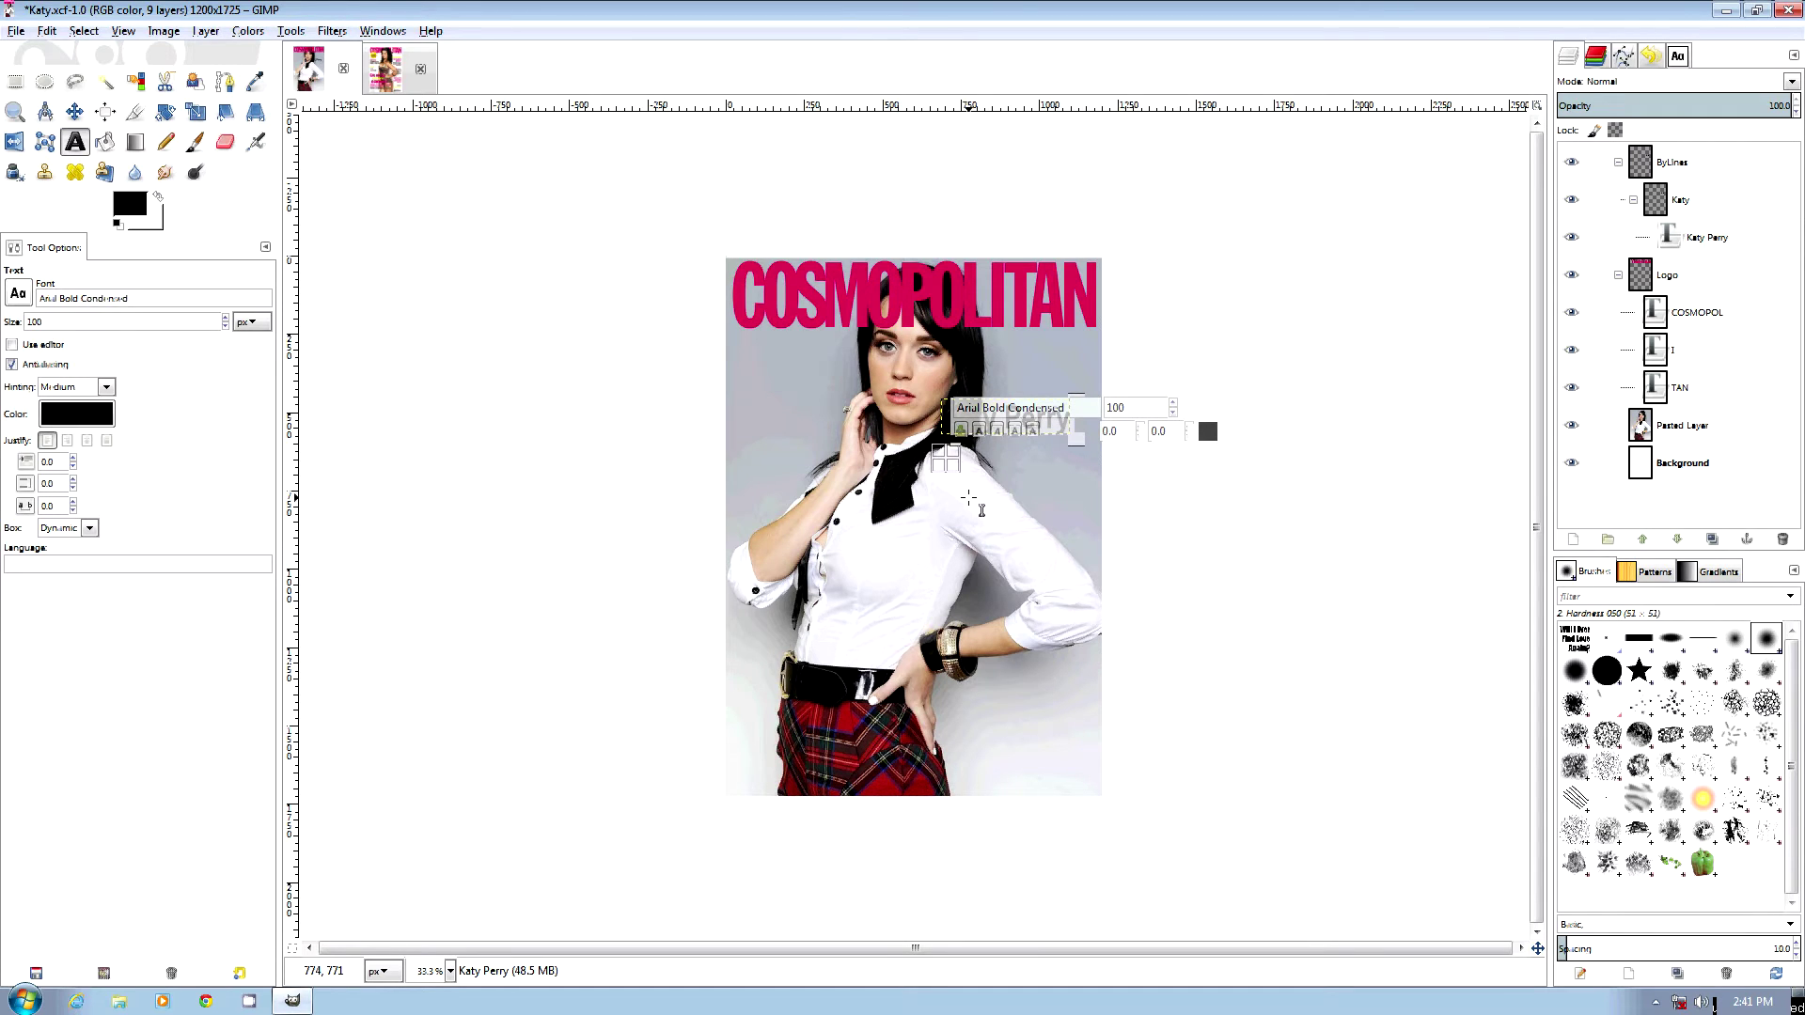
{"action": "type", "text": "Will I Ever"}
{"action": "key", "text": "Return"}
{"action": "type", "text": "Find Love"}
{"action": "key", "text": "Return"}
{"action": "type", "text": "Again?"}
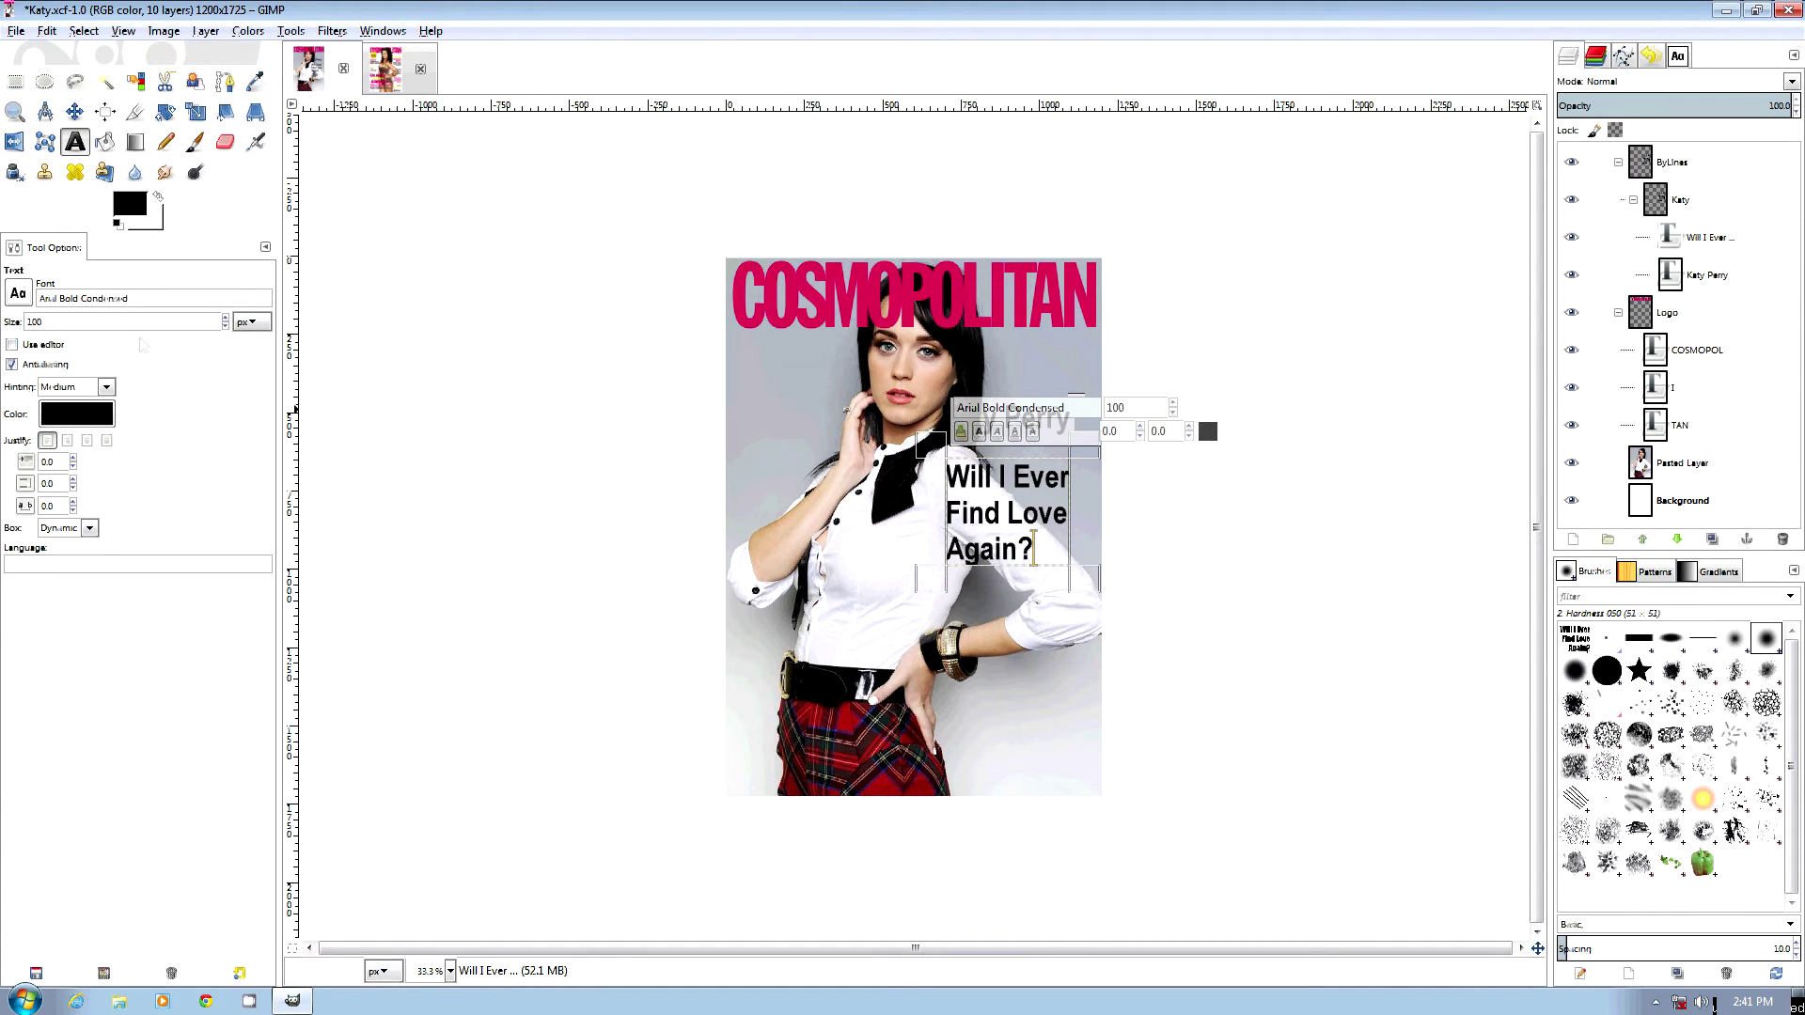
{"action": "type", "text": "80"}
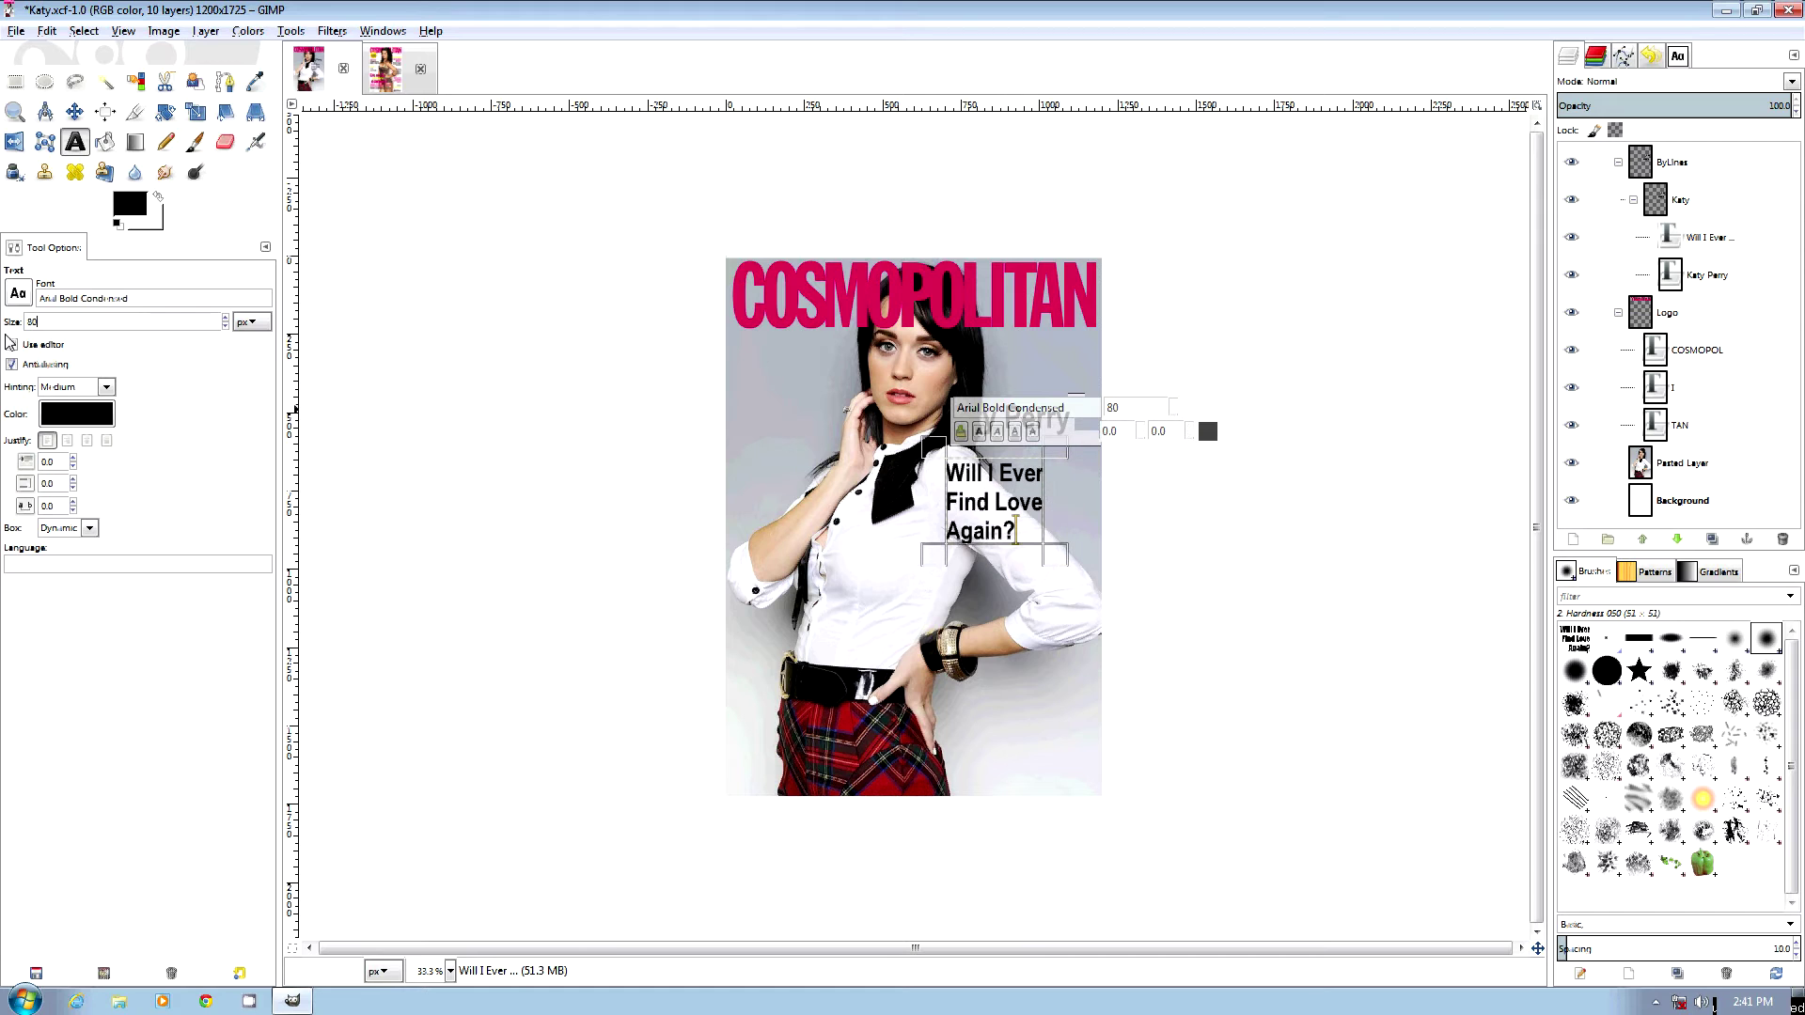
{"action": "left_click", "coordinate": [75, 111]}
Move the 'Katy Perry' and question text layers toward the cover's right edge
{"action": "key", "text": "plus"}
{"action": "left_click_drag", "start_coordinate": [1060, 357], "coordinate": [1115, 324]}
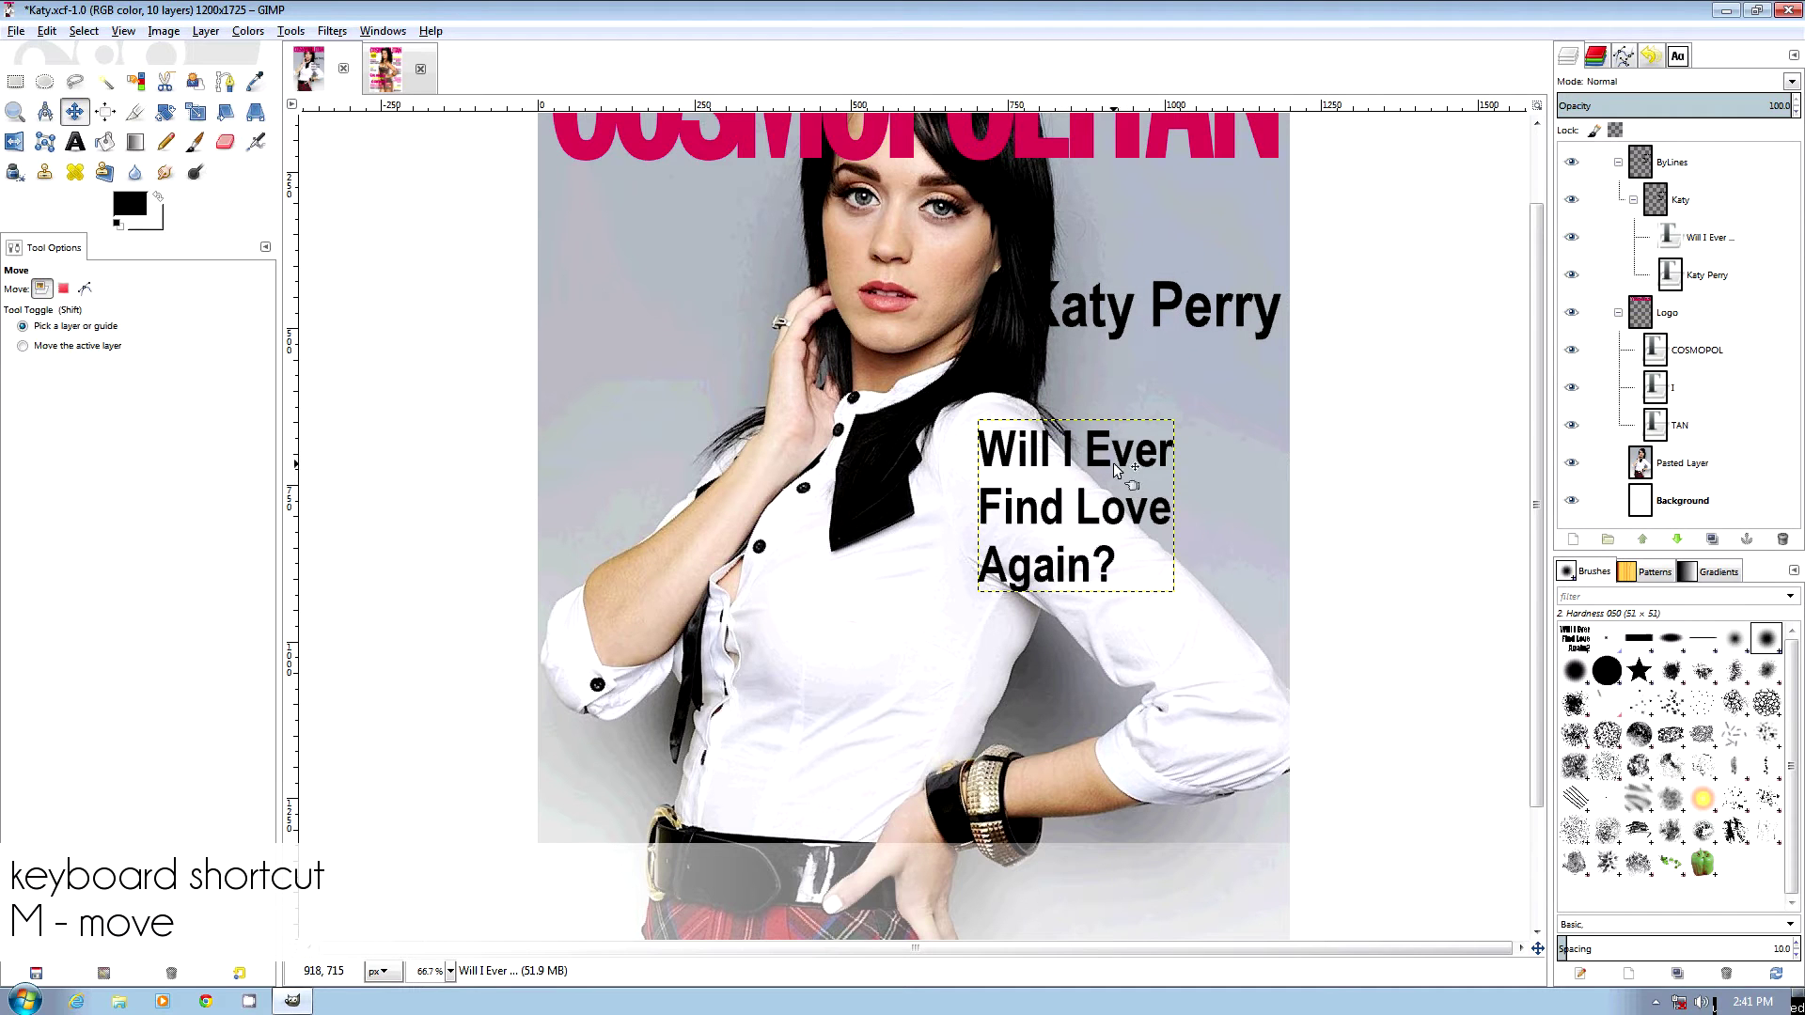
{"action": "left_click_drag", "start_coordinate": [1117, 467], "coordinate": [1230, 378]}
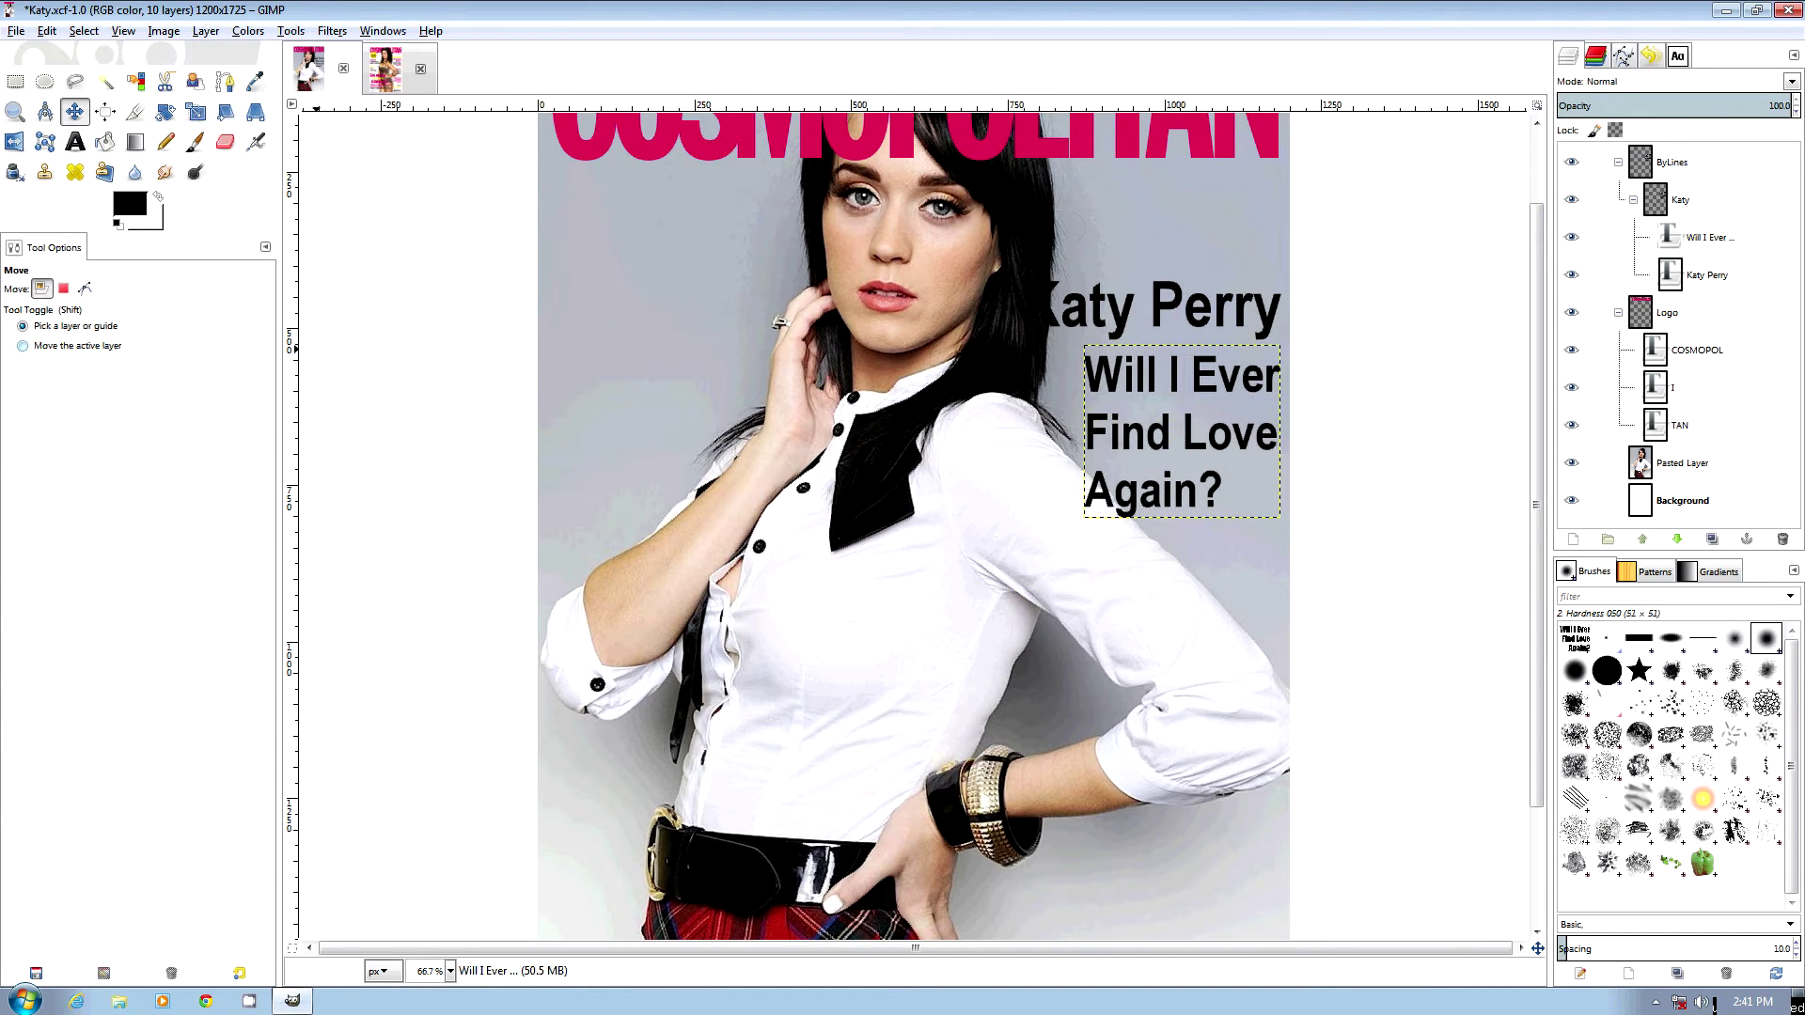
Right-align the question with -29 line spacing and place 'Katy Perry' just above it
{"action": "left_click", "coordinate": [74, 141]}
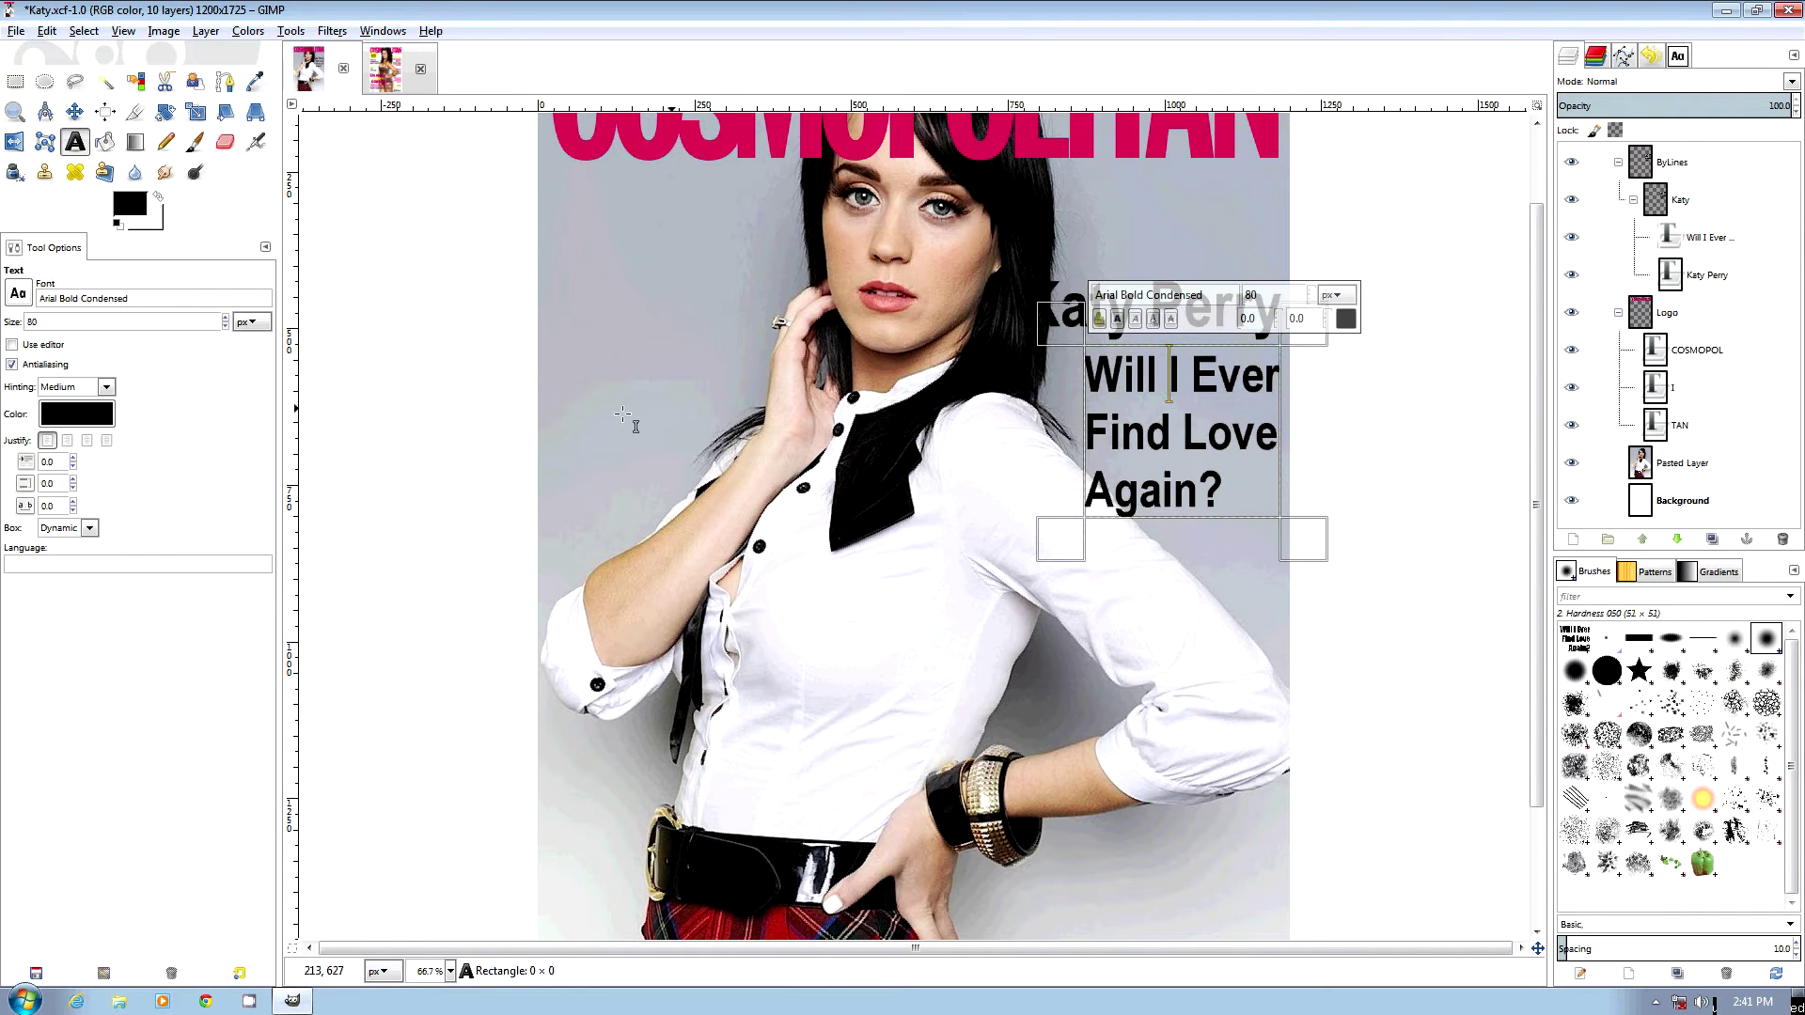
{"action": "left_click", "coordinate": [67, 441]}
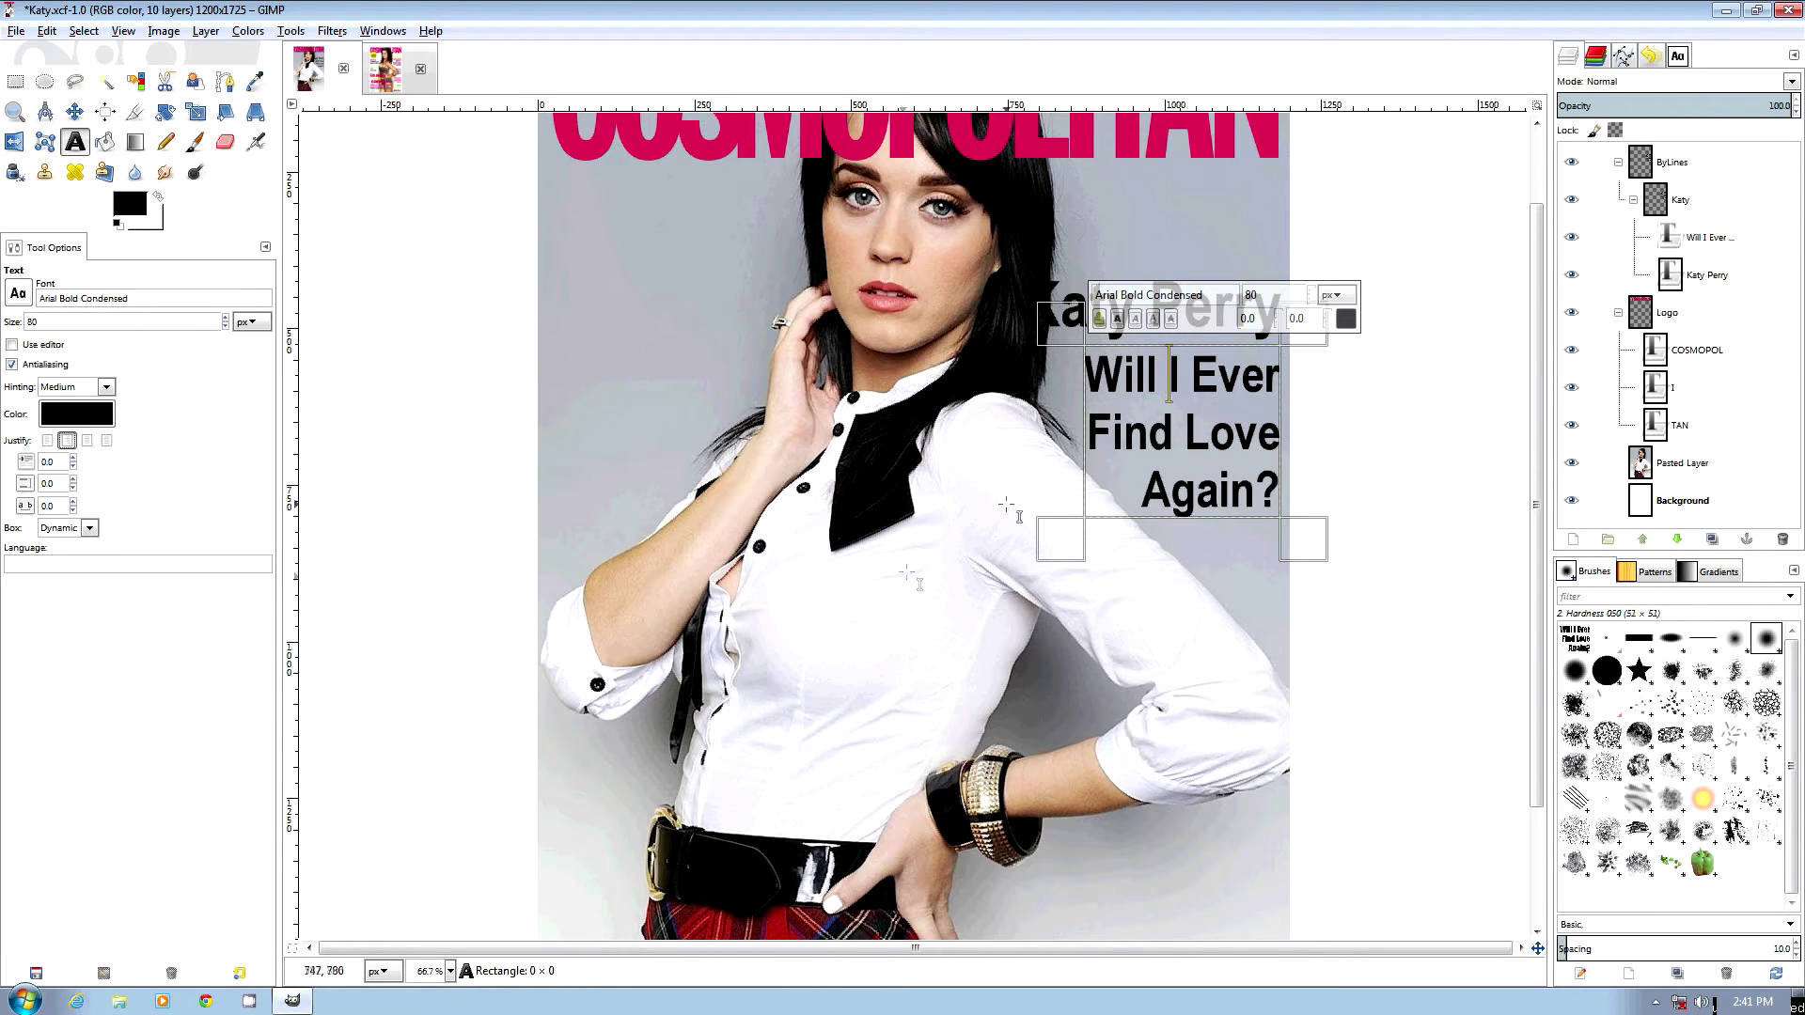
{"action": "scroll", "coordinate": [73, 487], "scroll_direction": "down", "scroll_amount": 13}
{"action": "scroll", "coordinate": [75, 496], "scroll_direction": "down", "scroll_amount": 11}
{"action": "scroll", "coordinate": [75, 497], "scroll_direction": "down", "scroll_amount": 5}
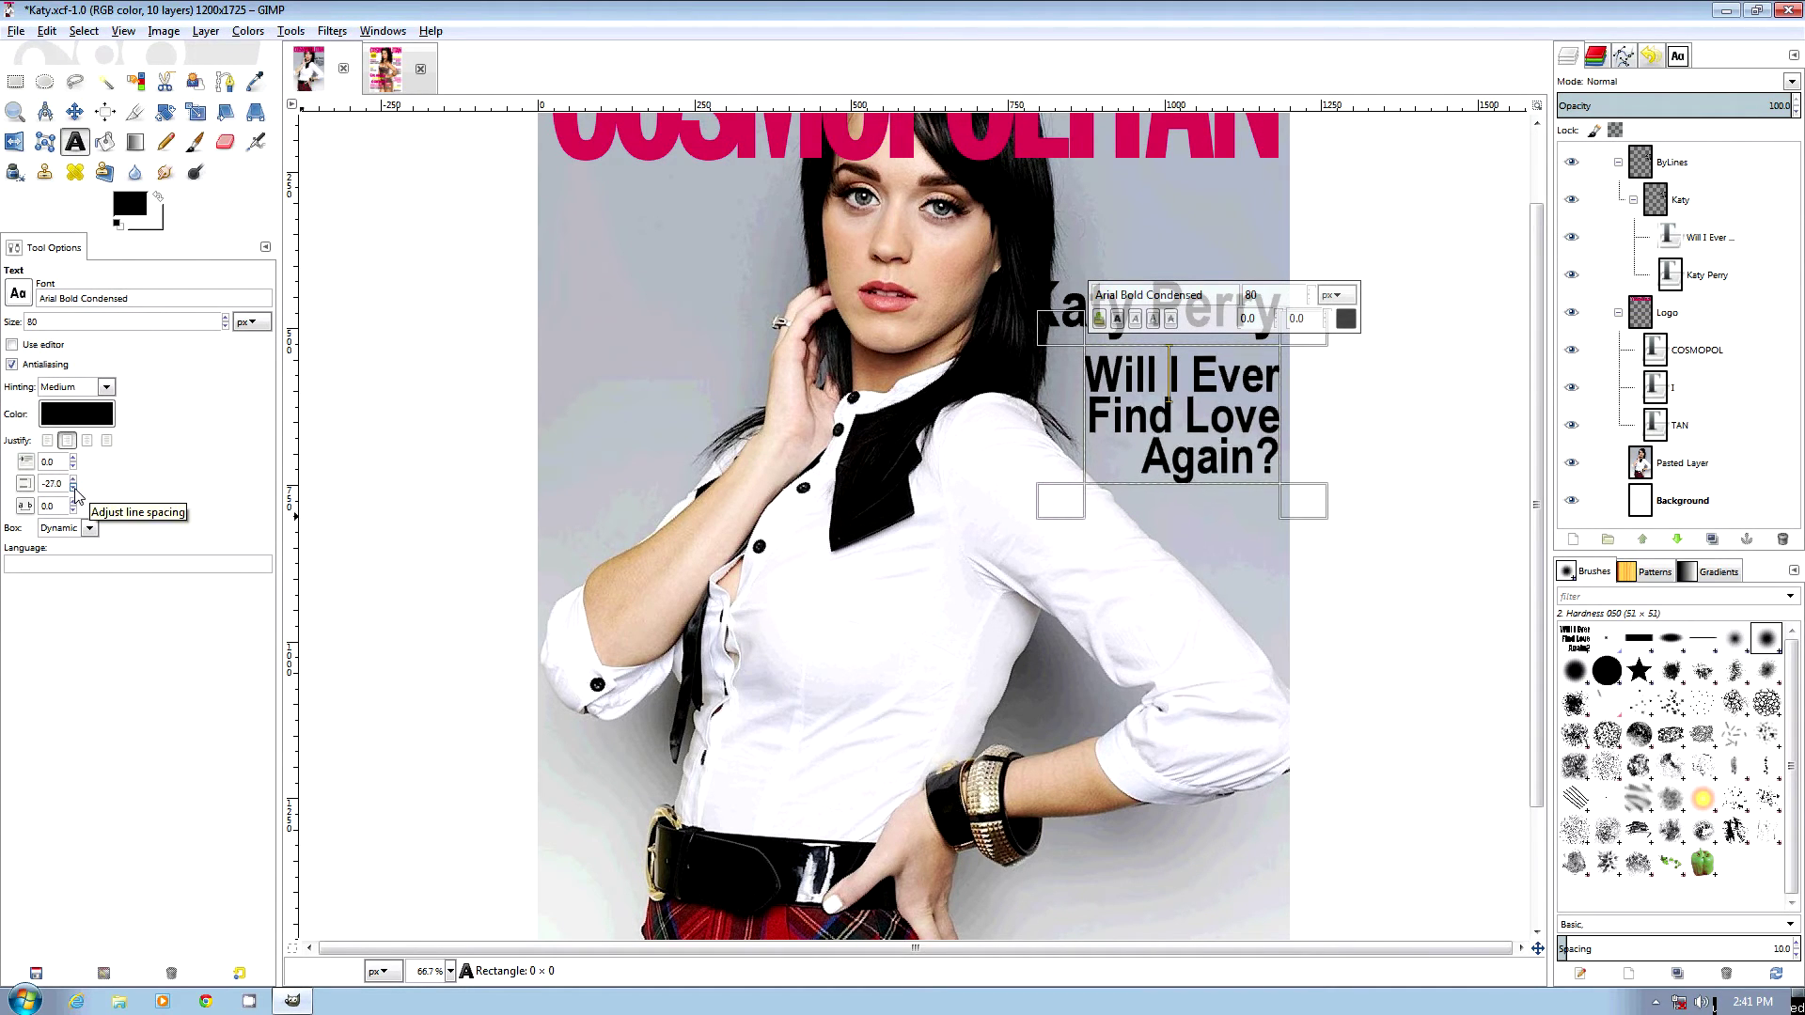
{"action": "left_click", "coordinate": [76, 112]}
{"action": "left_click_drag", "start_coordinate": [1188, 459], "coordinate": [1189, 499]}
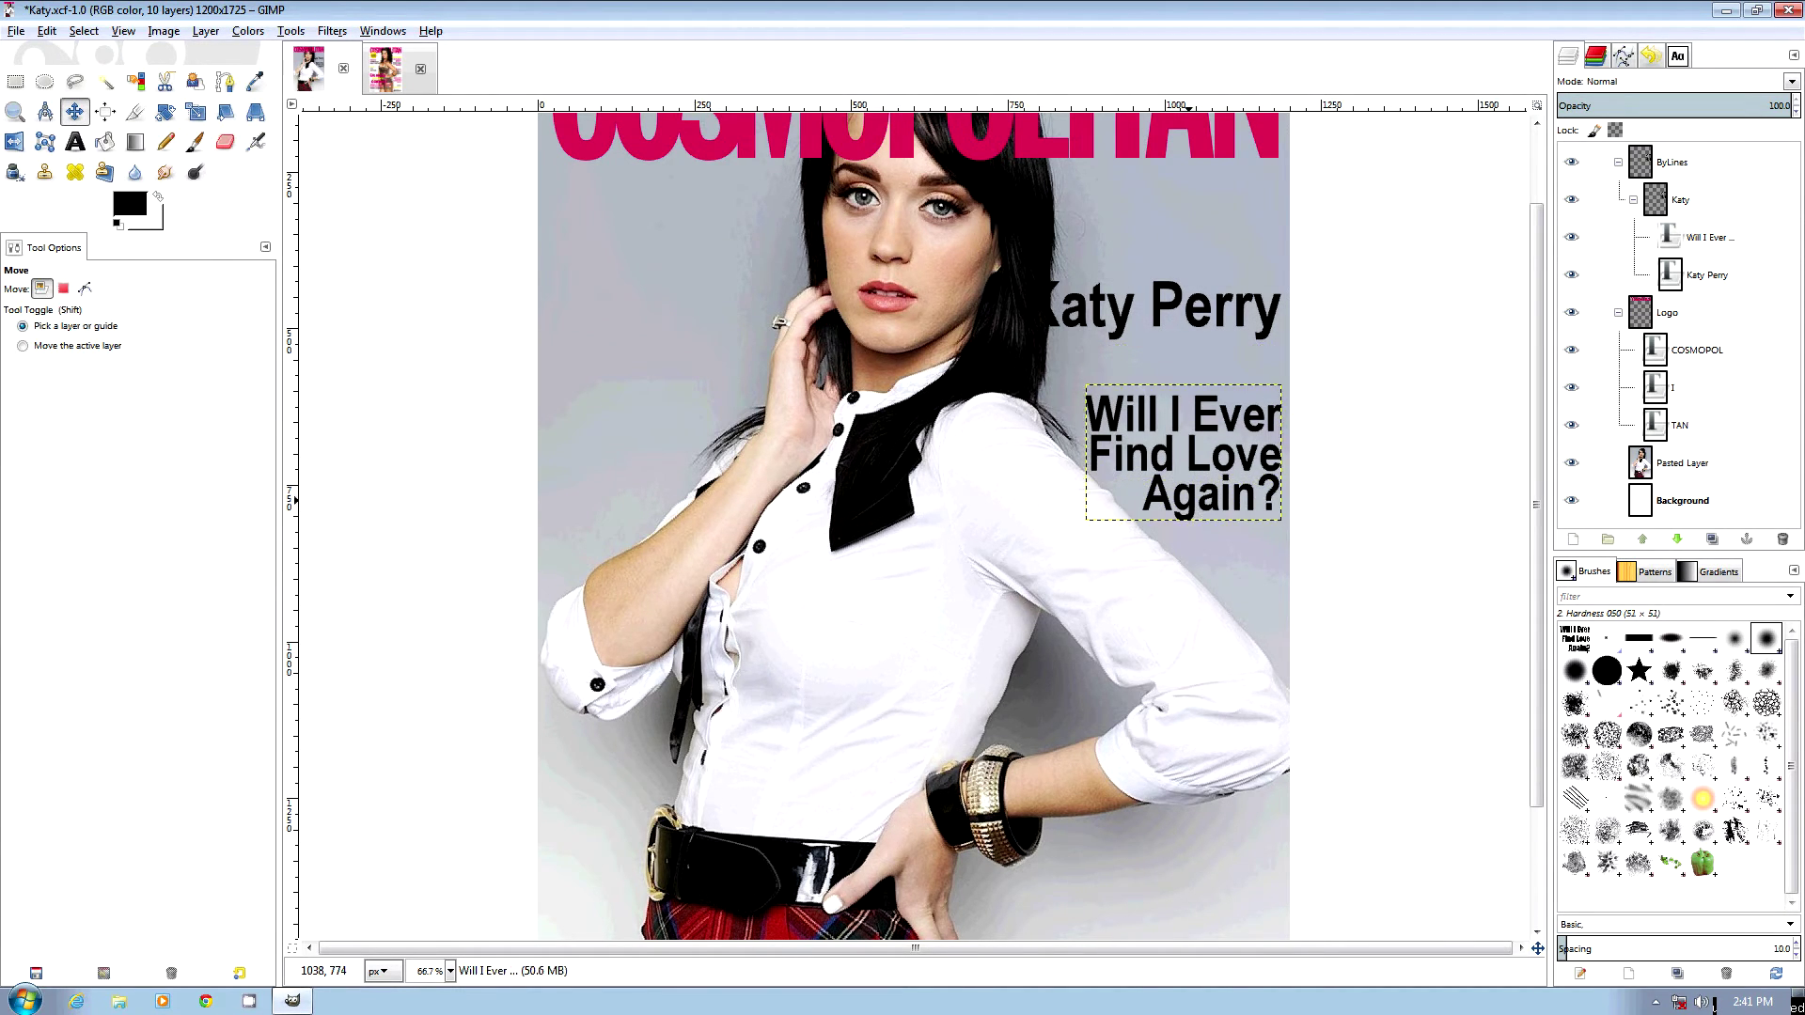
{"action": "left_click_drag", "start_coordinate": [1126, 329], "coordinate": [1131, 384]}
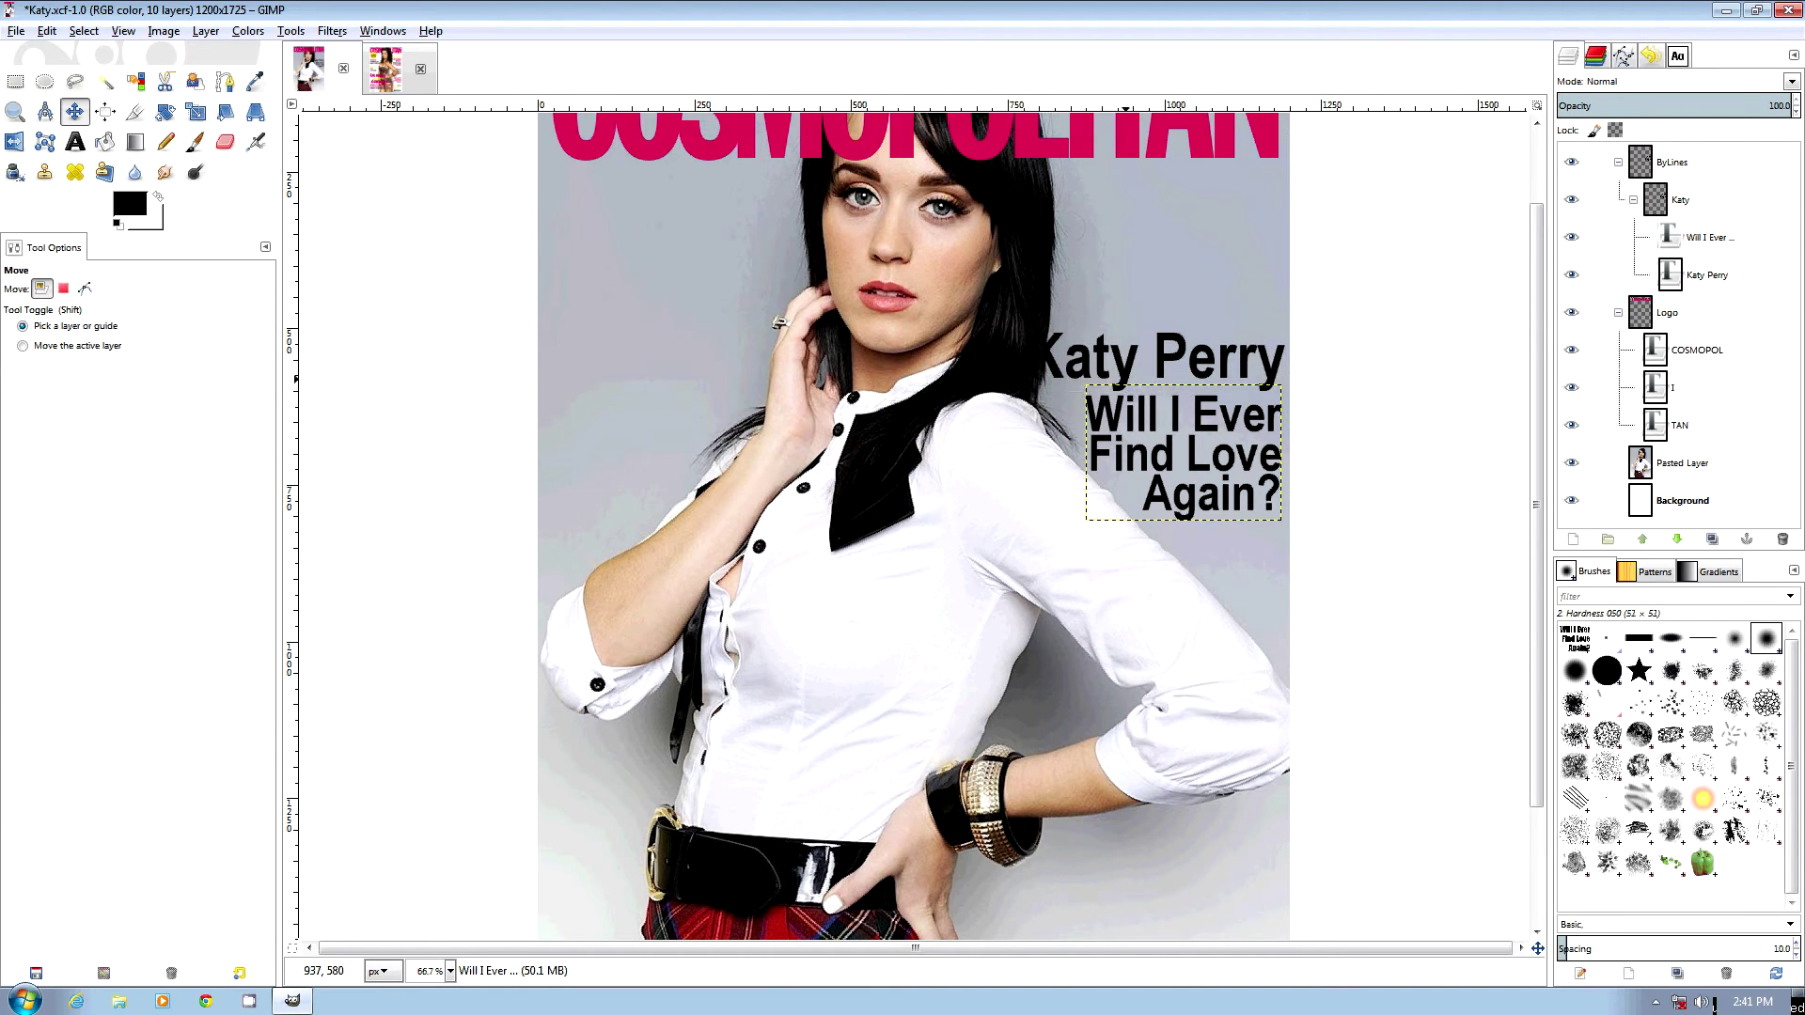
Colour the 'Katy Perry' text crimson
{"action": "left_click", "coordinate": [75, 141]}
{"action": "left_click", "coordinate": [1171, 350]}
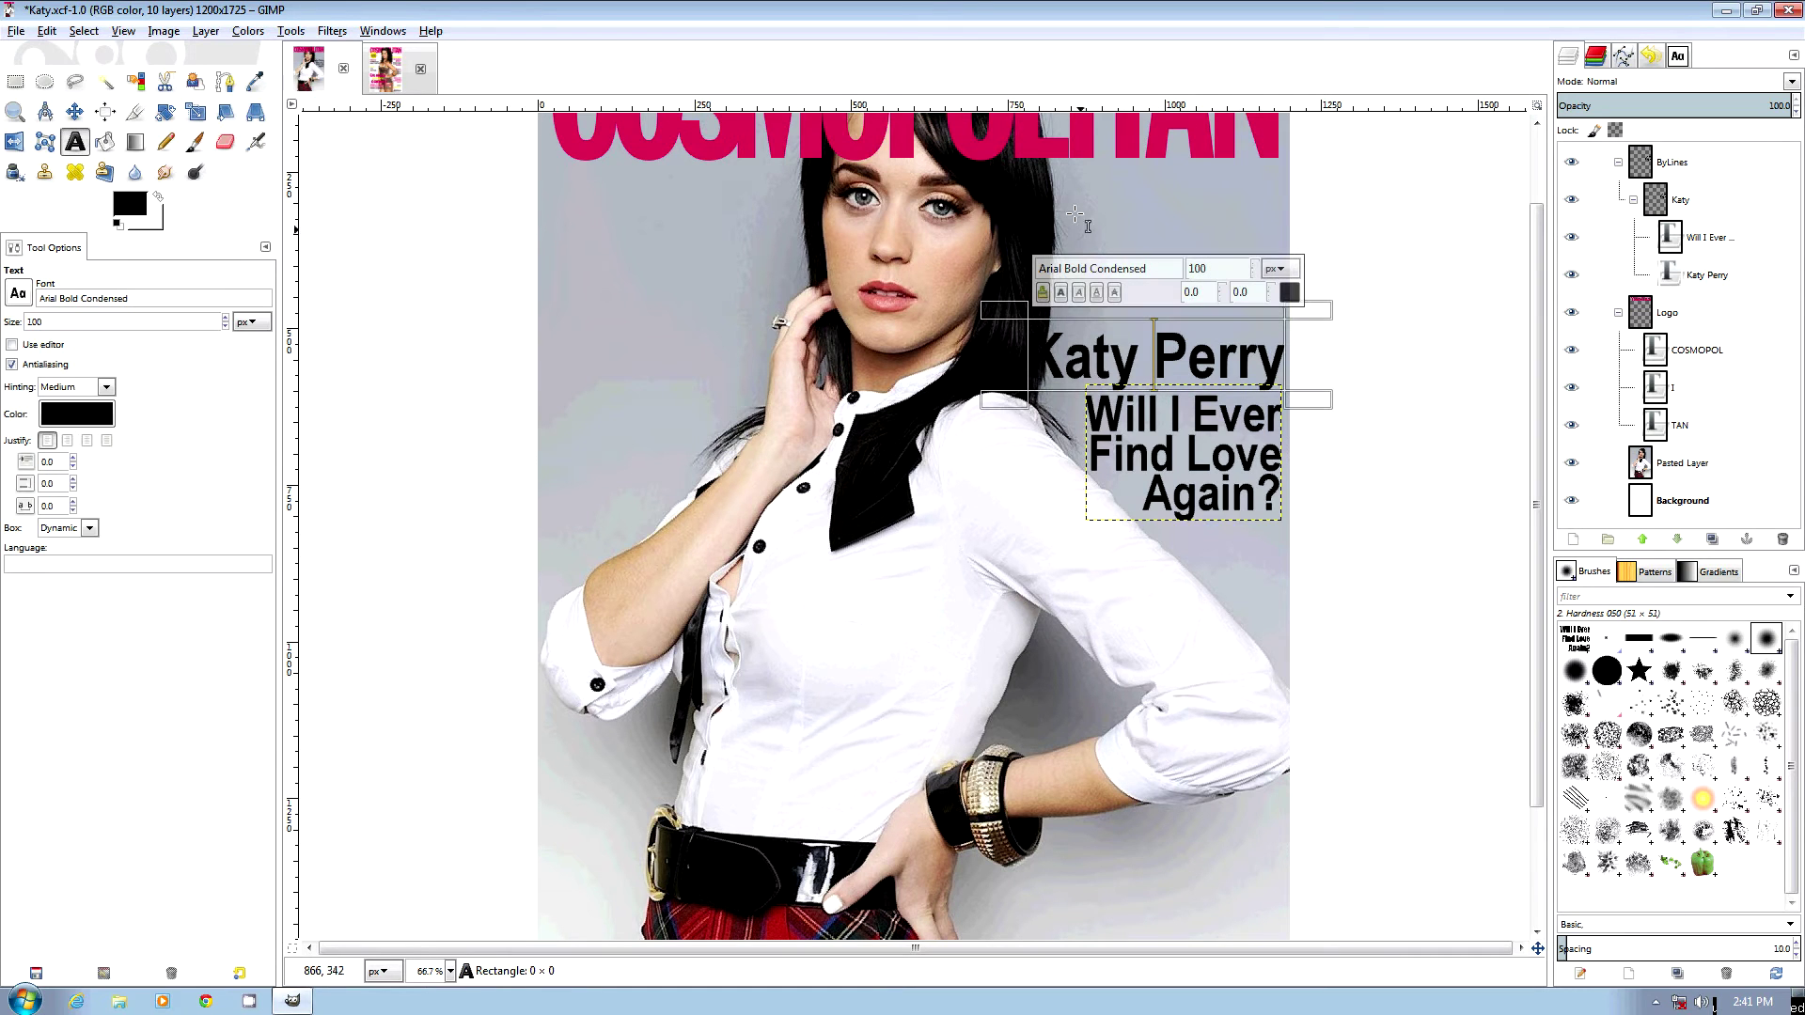
{"action": "left_click", "coordinate": [59, 417]}
{"action": "left_click", "coordinate": [422, 412]}
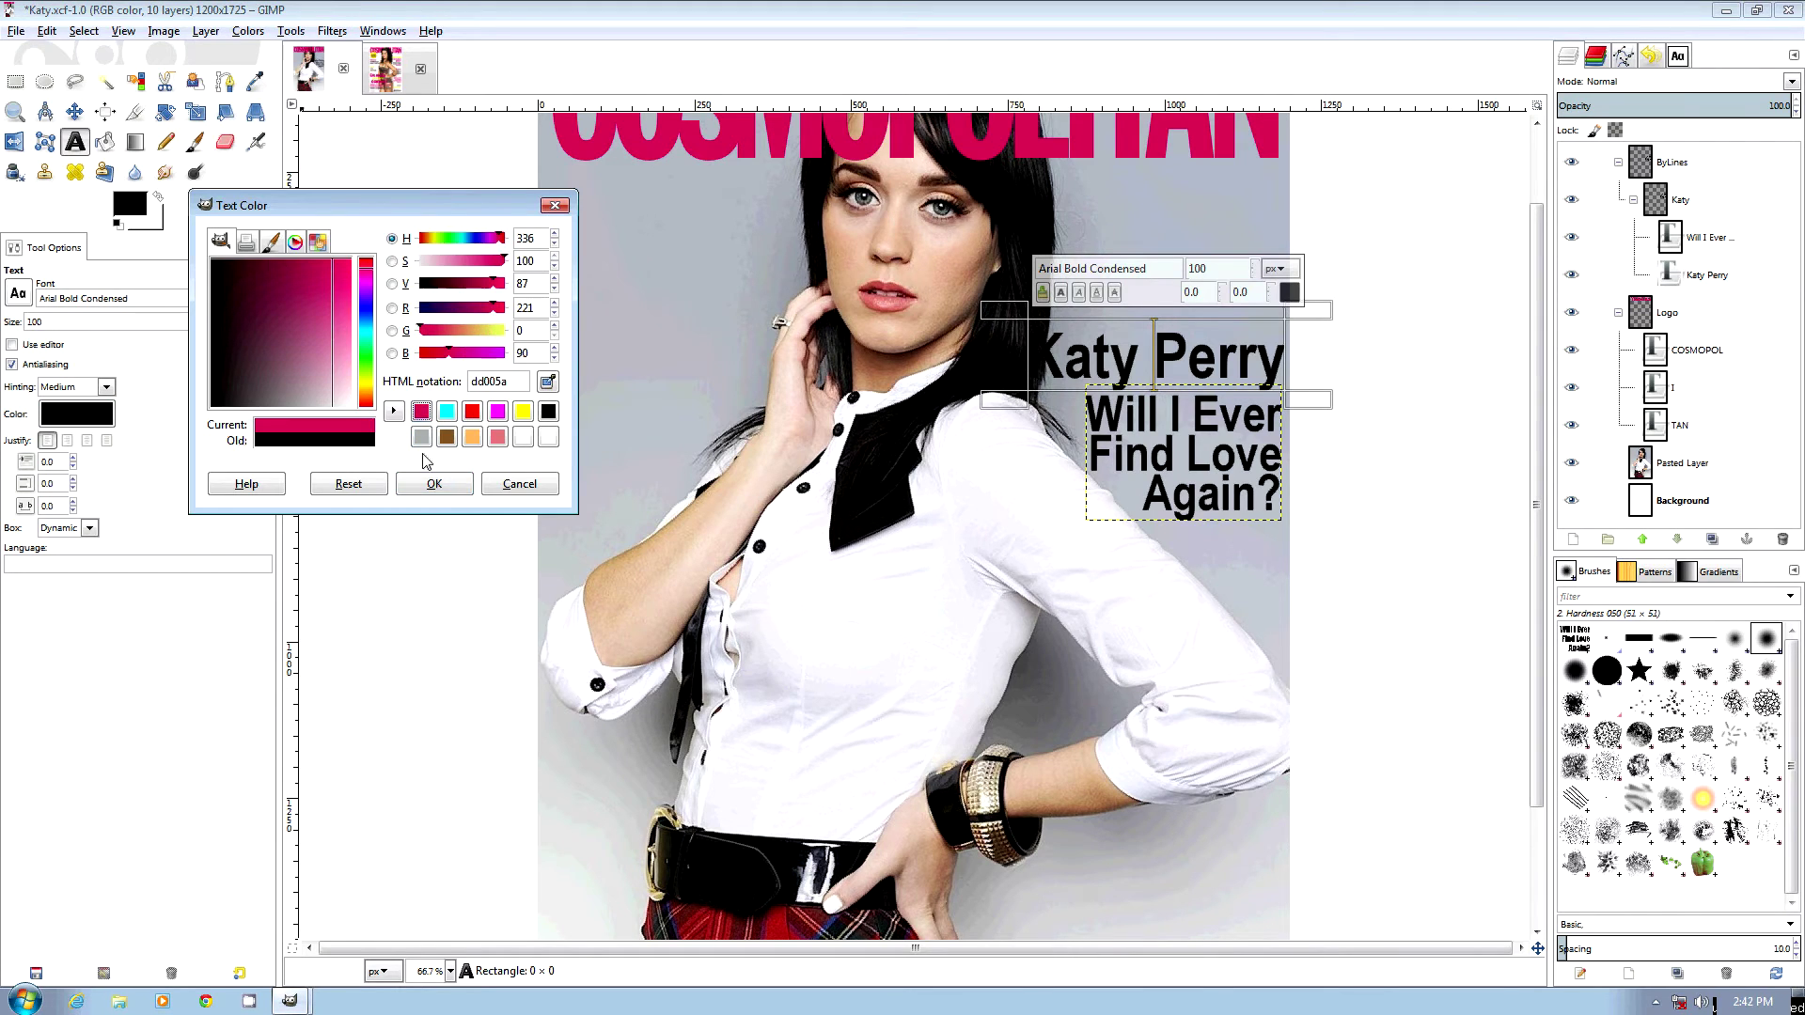
{"action": "left_click", "coordinate": [431, 484]}
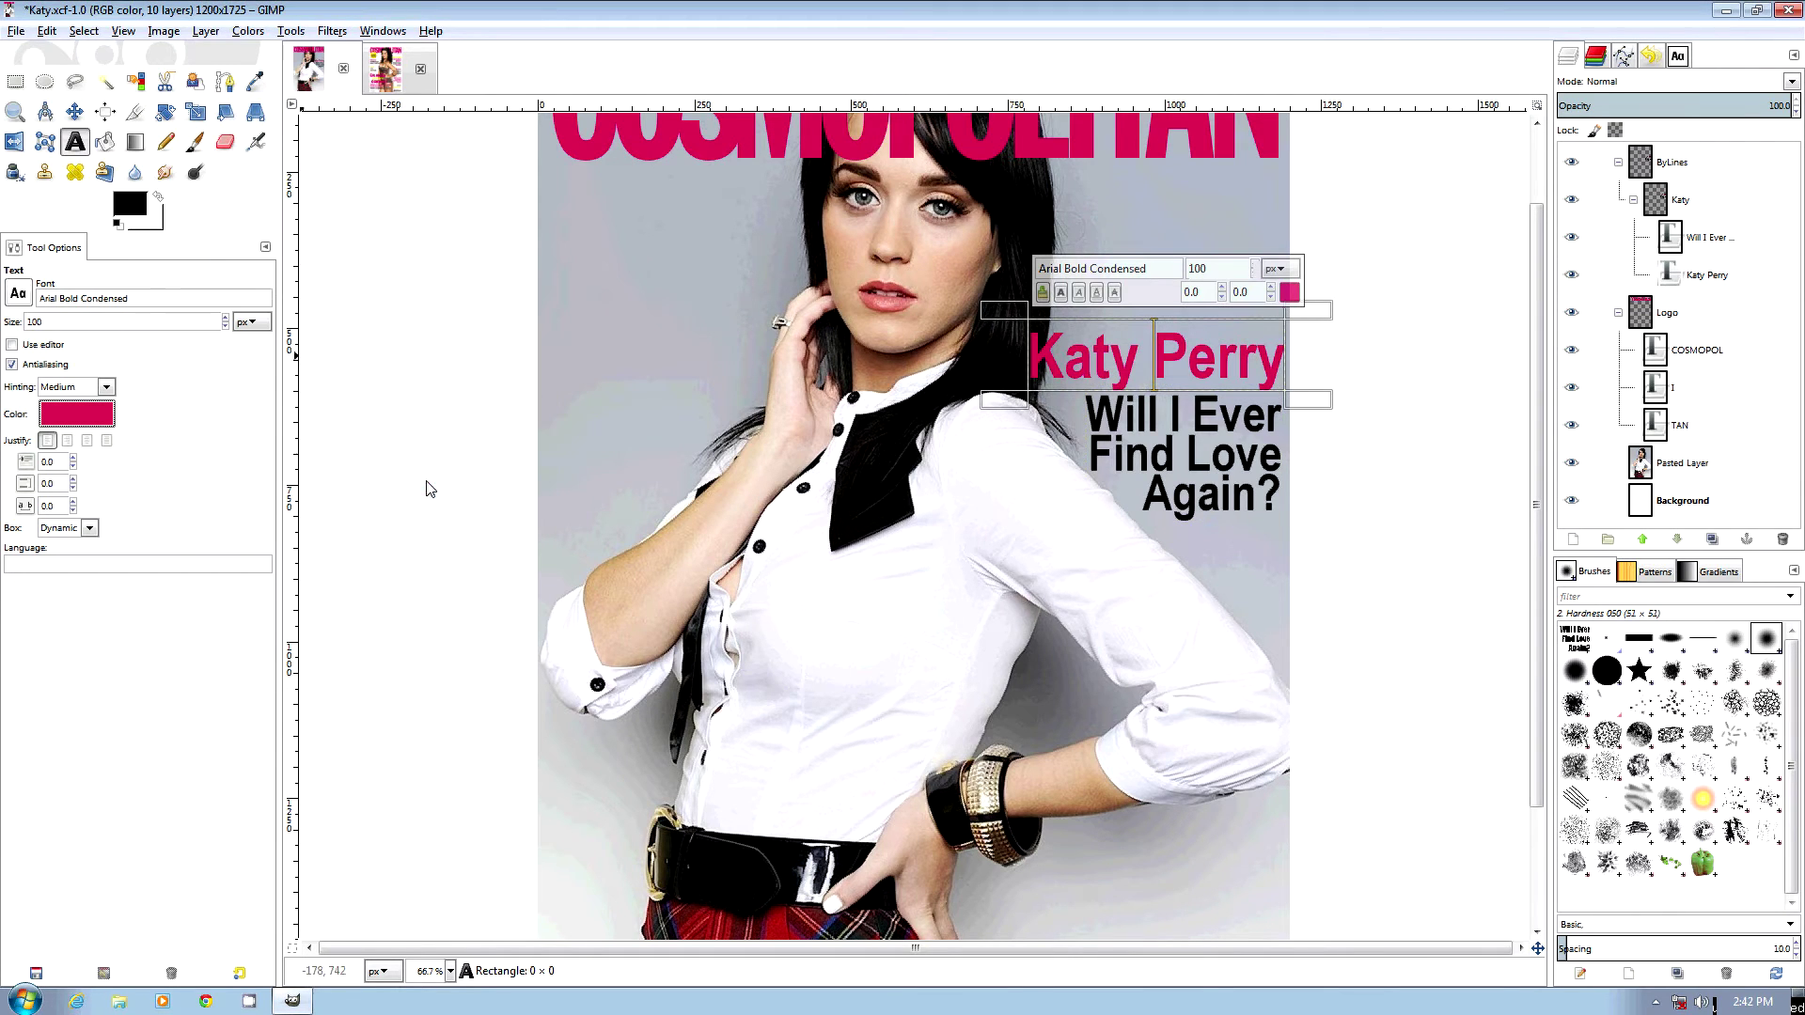
Make the 'Will I Ever Find Love Again?' cover line cyan
{"action": "left_click", "coordinate": [1094, 414]}
{"action": "left_click_drag", "start_coordinate": [1088, 414], "coordinate": [1281, 422]}
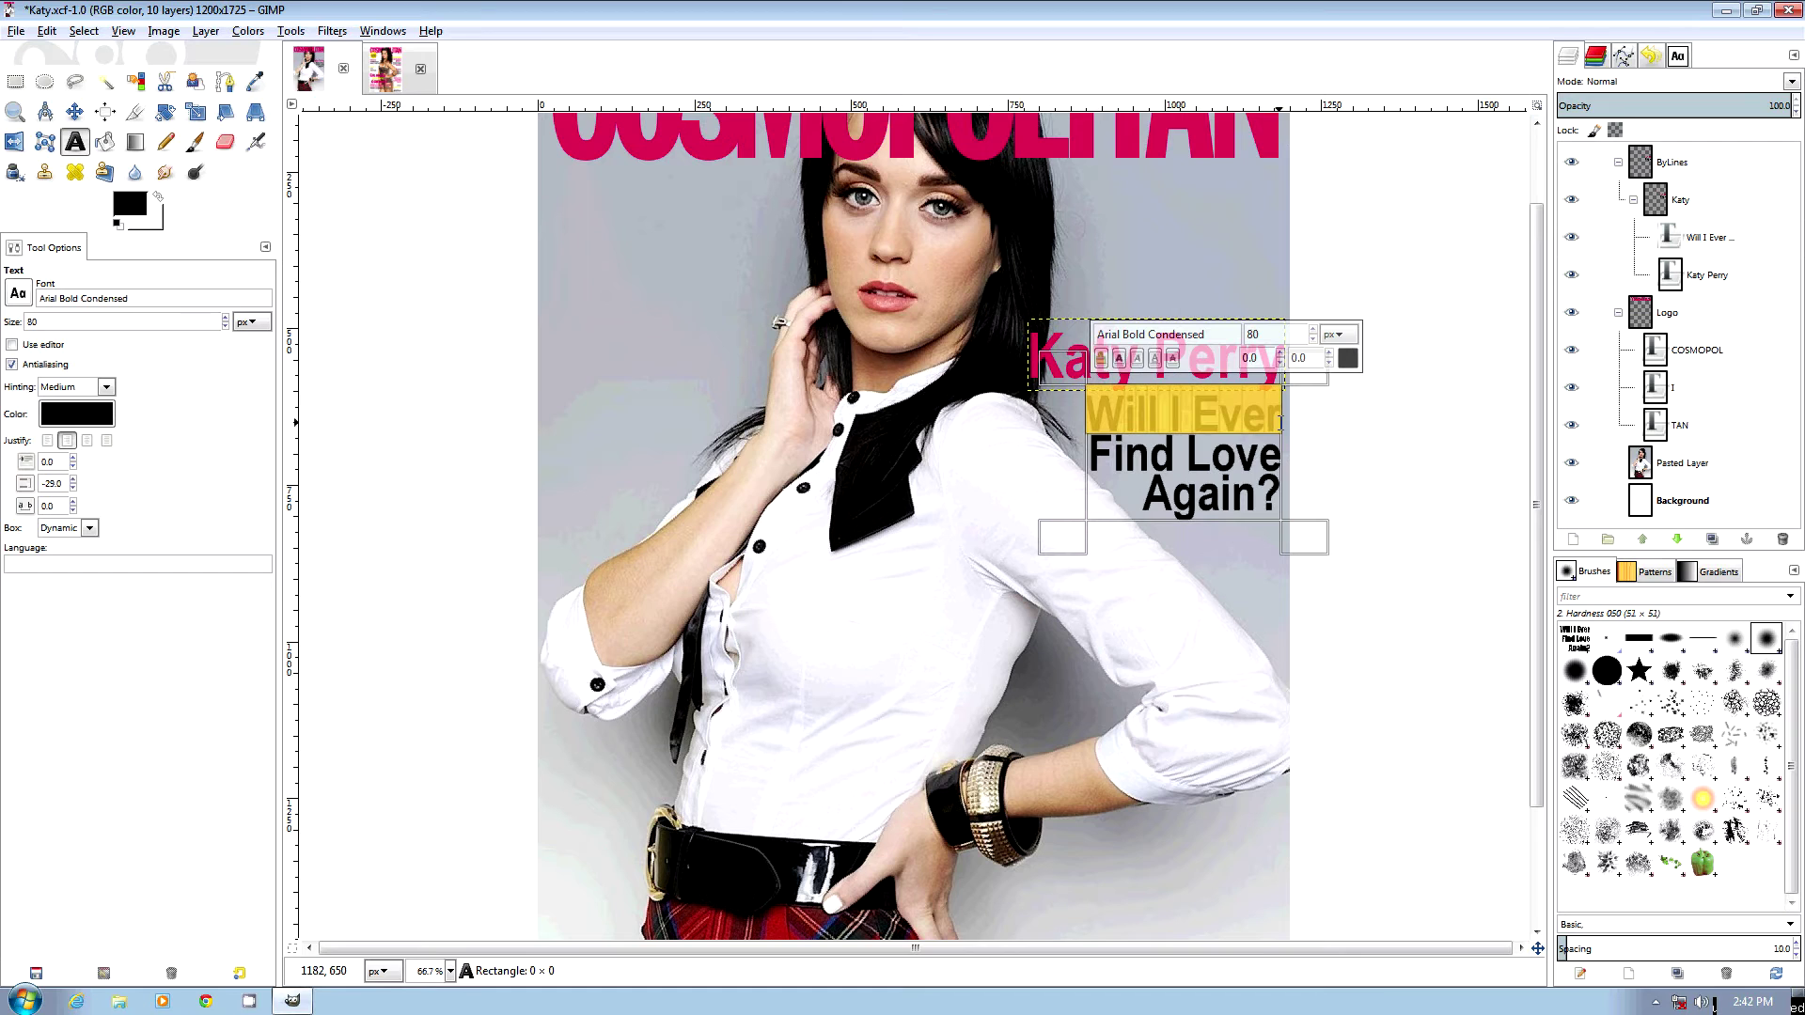
{"action": "left_click", "coordinate": [92, 423]}
{"action": "left_click", "coordinate": [422, 410]}
{"action": "left_click", "coordinate": [446, 411]}
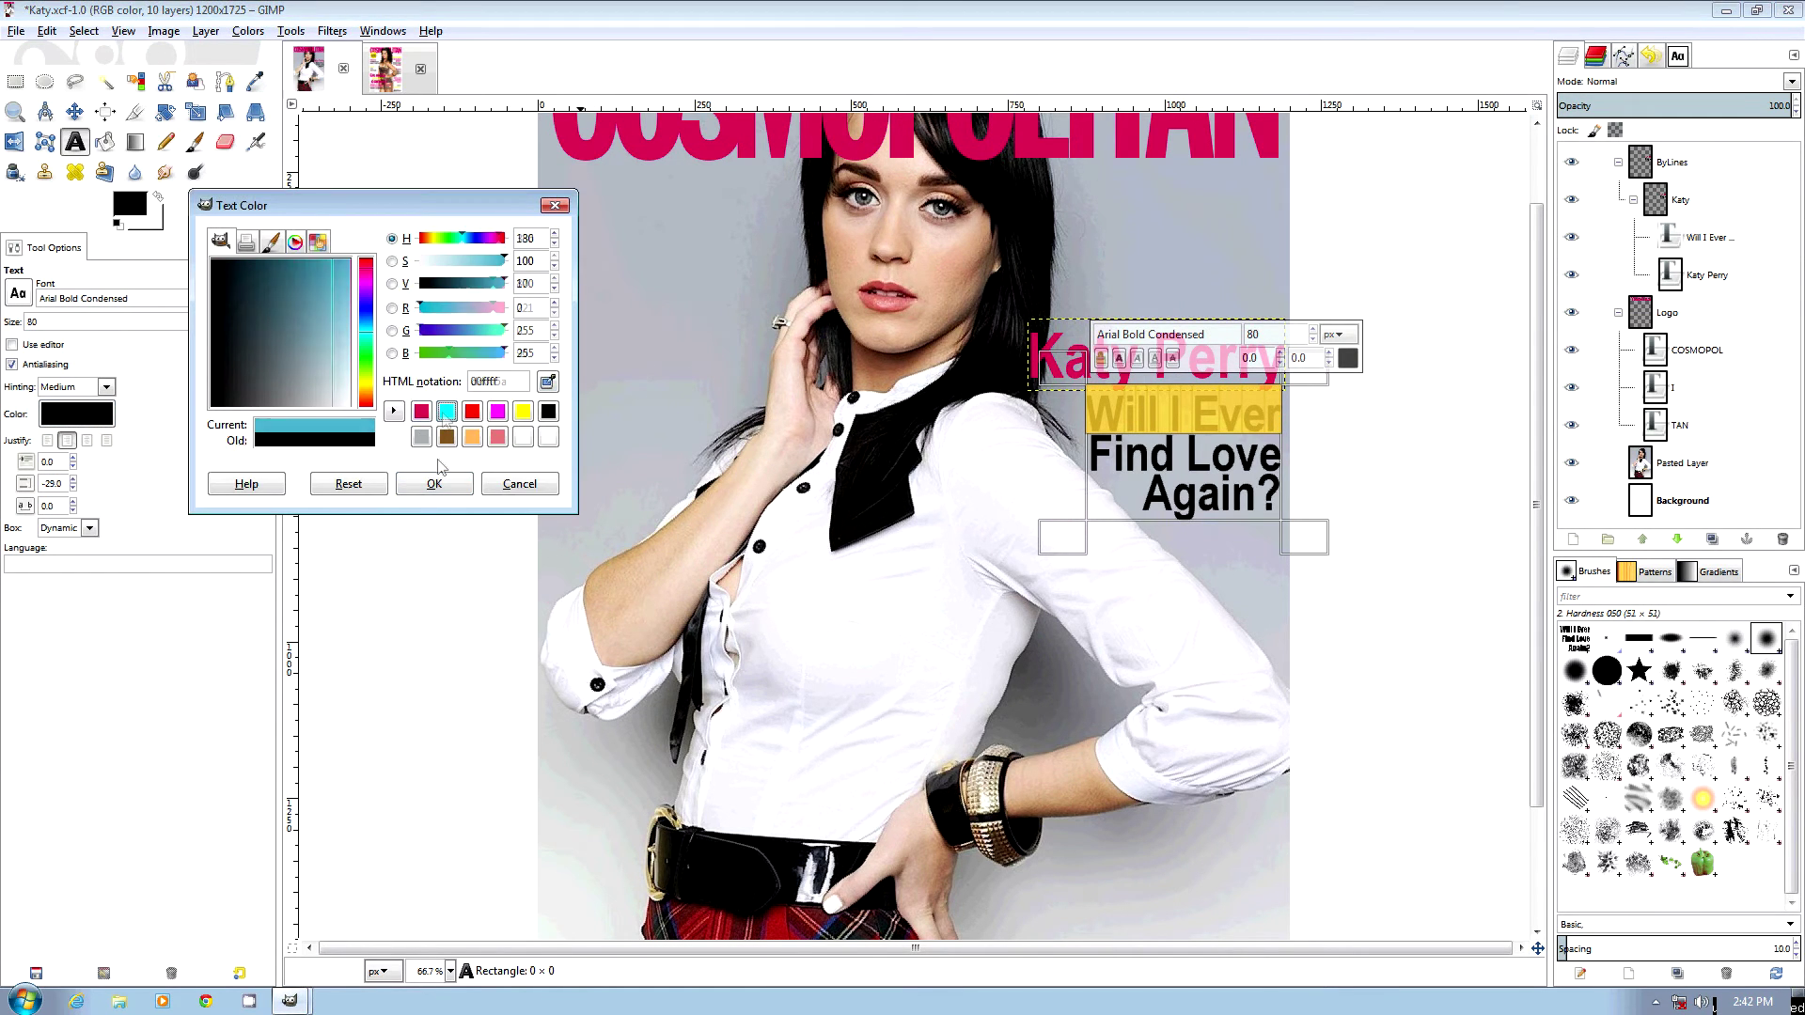
{"action": "left_click", "coordinate": [434, 483]}
Recolour the 'Find Love' line crimson
{"action": "left_click_drag", "start_coordinate": [1088, 451], "coordinate": [1280, 453]}
{"action": "left_click", "coordinate": [1347, 358]}
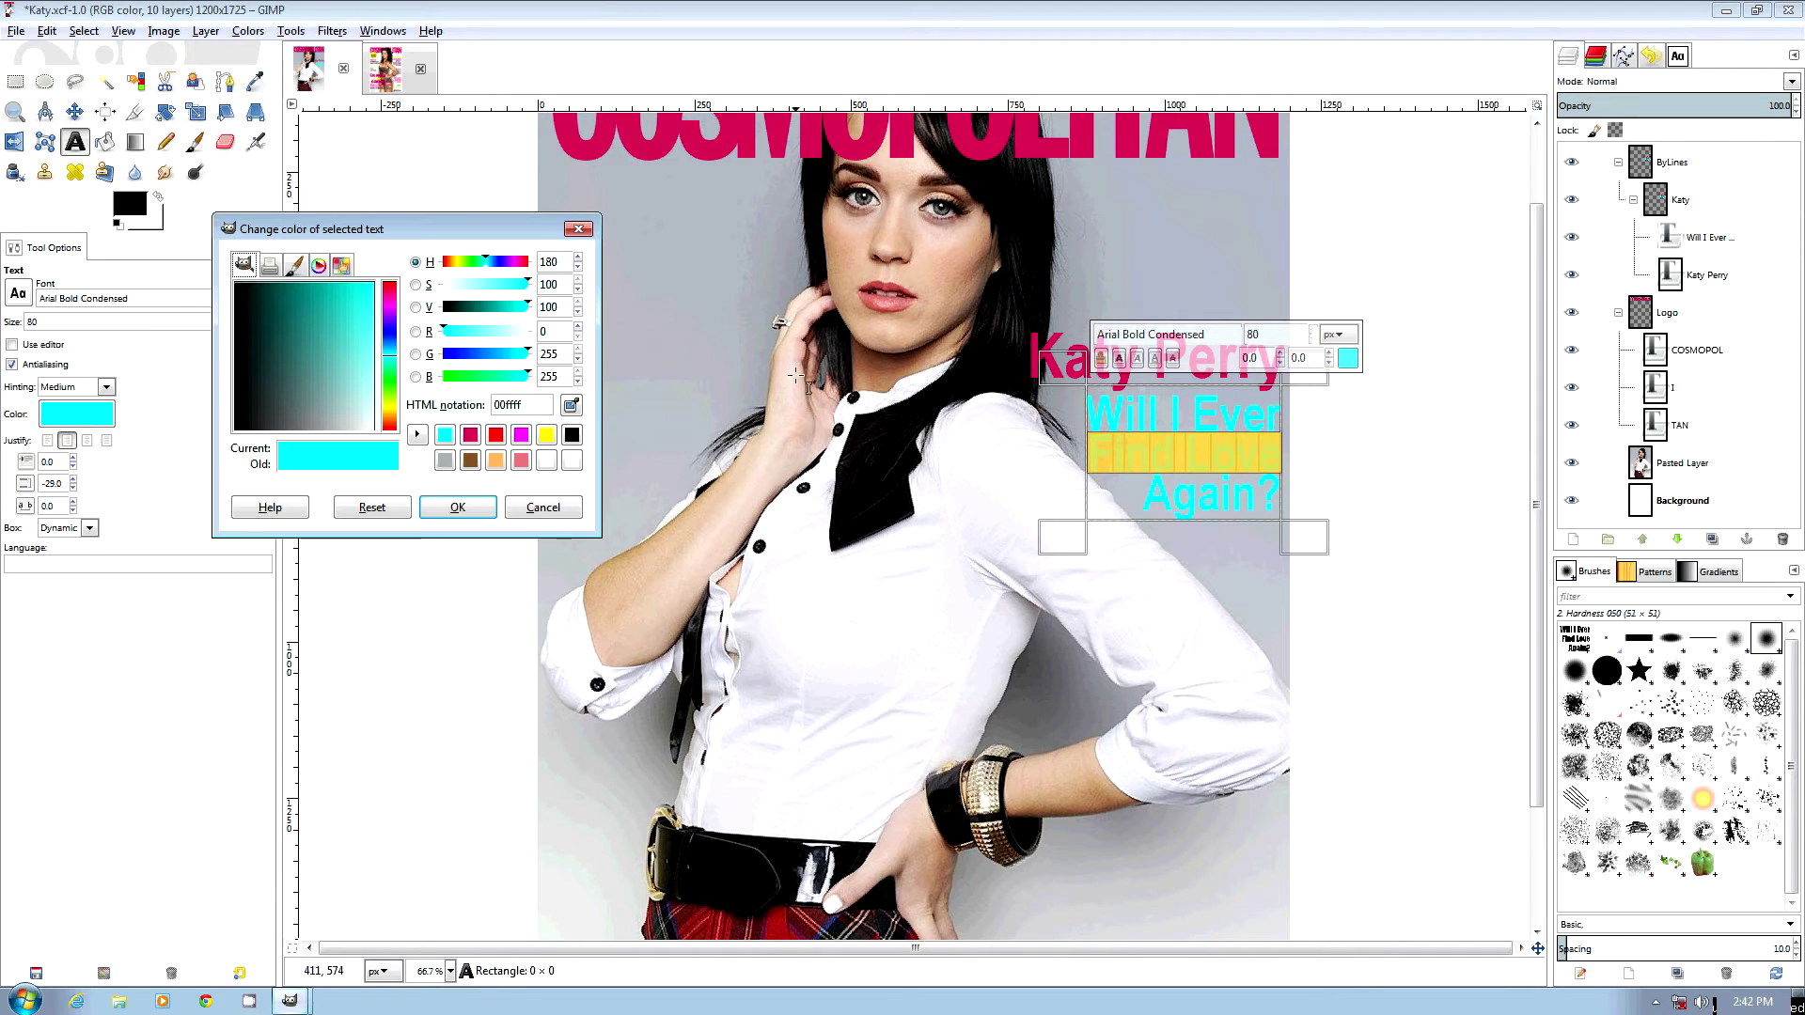
{"action": "left_click", "coordinate": [470, 435]}
{"action": "left_click", "coordinate": [458, 508]}
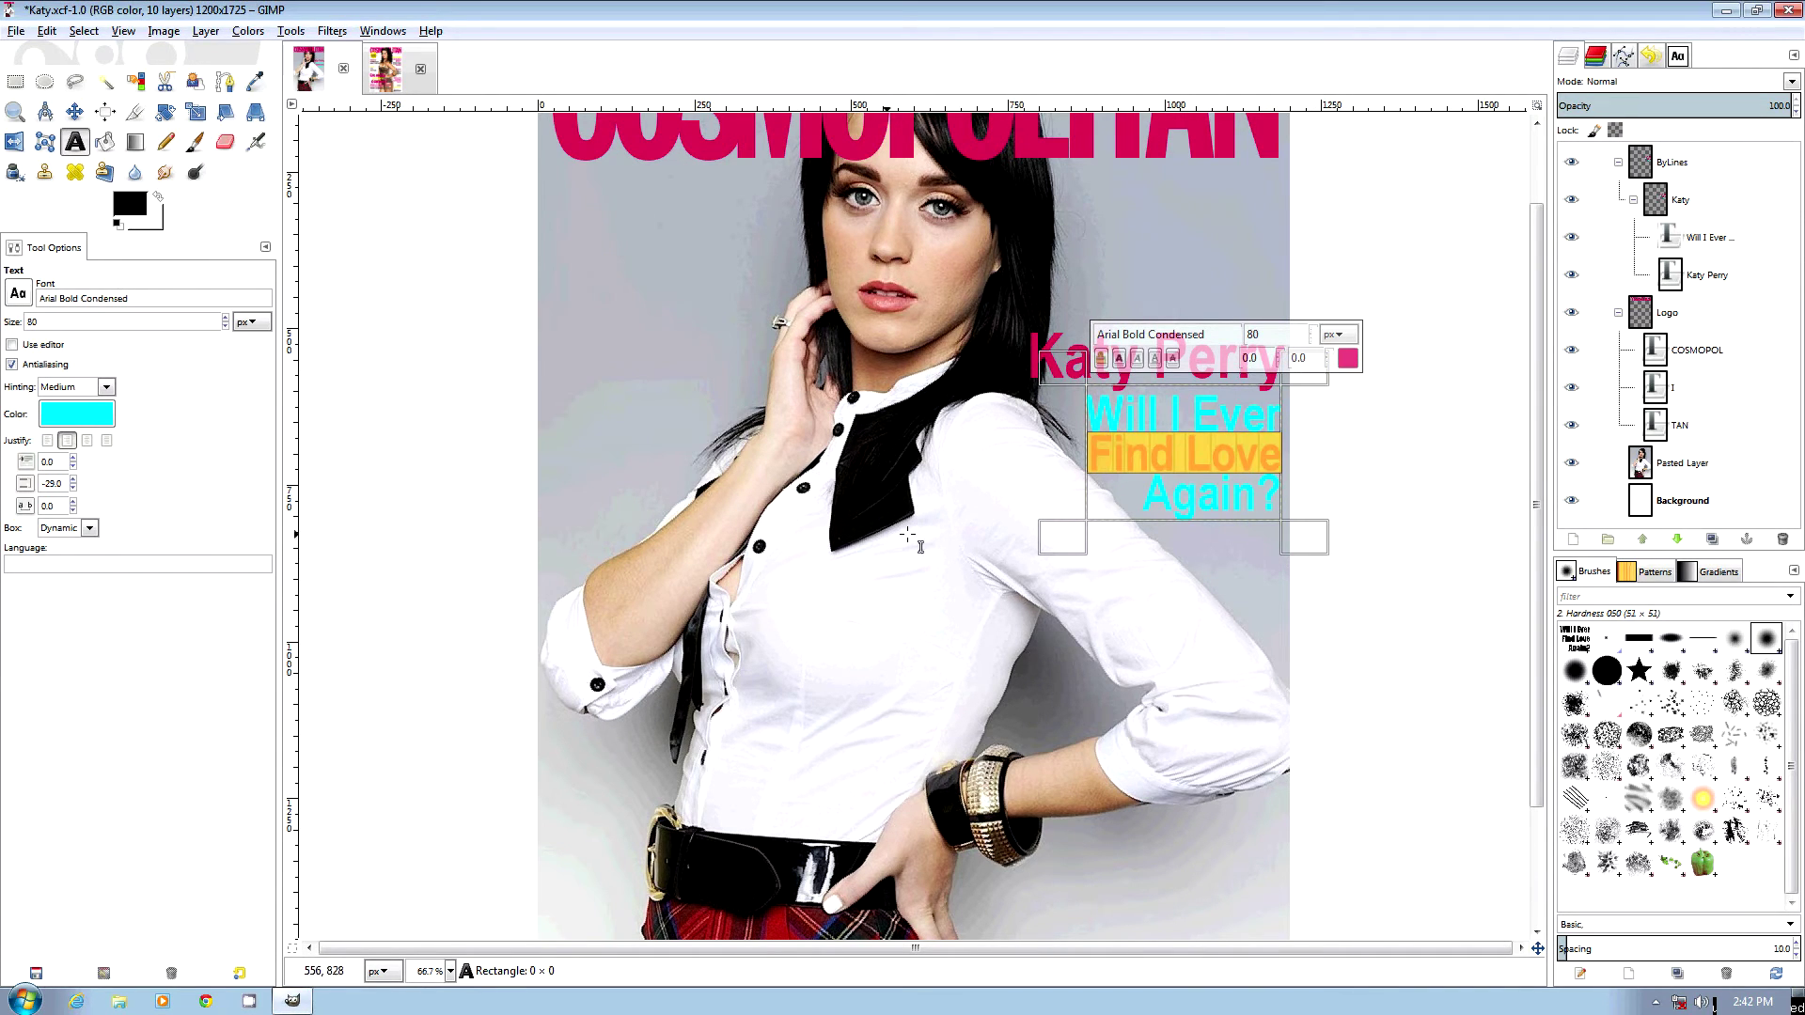
{"action": "left_click", "coordinate": [1112, 464]}
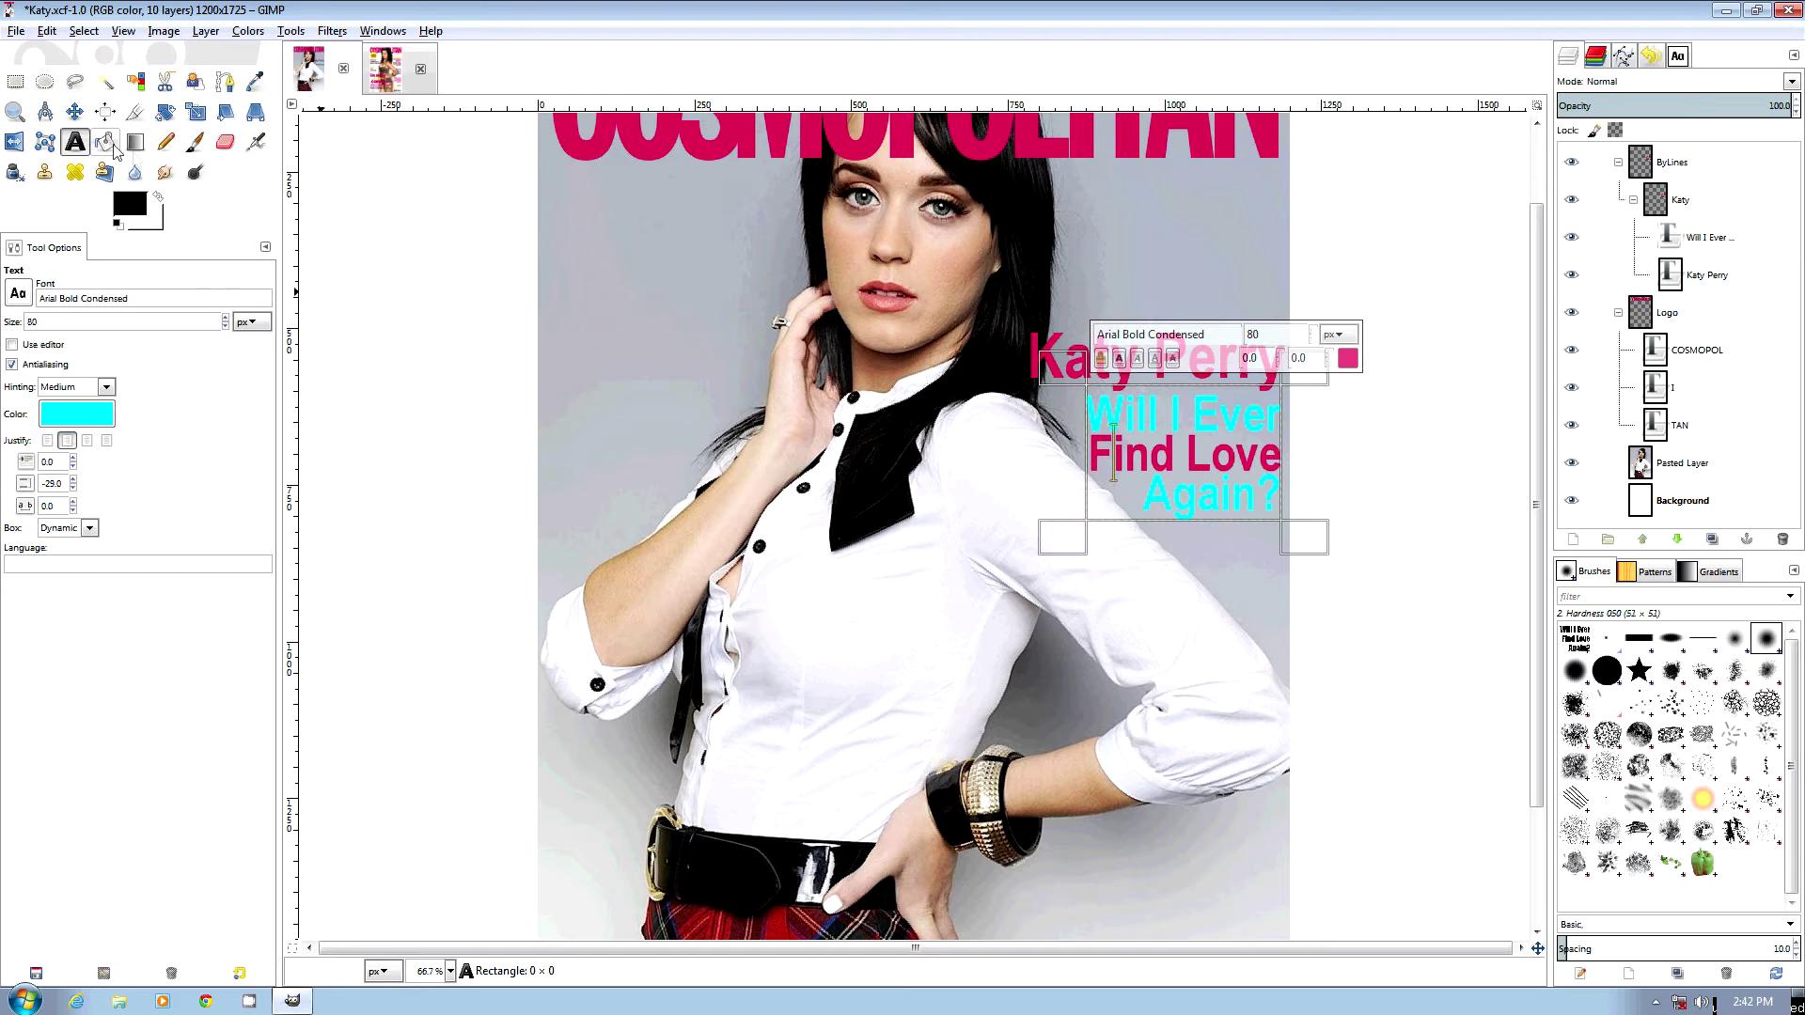
{"action": "left_click", "coordinate": [74, 112]}
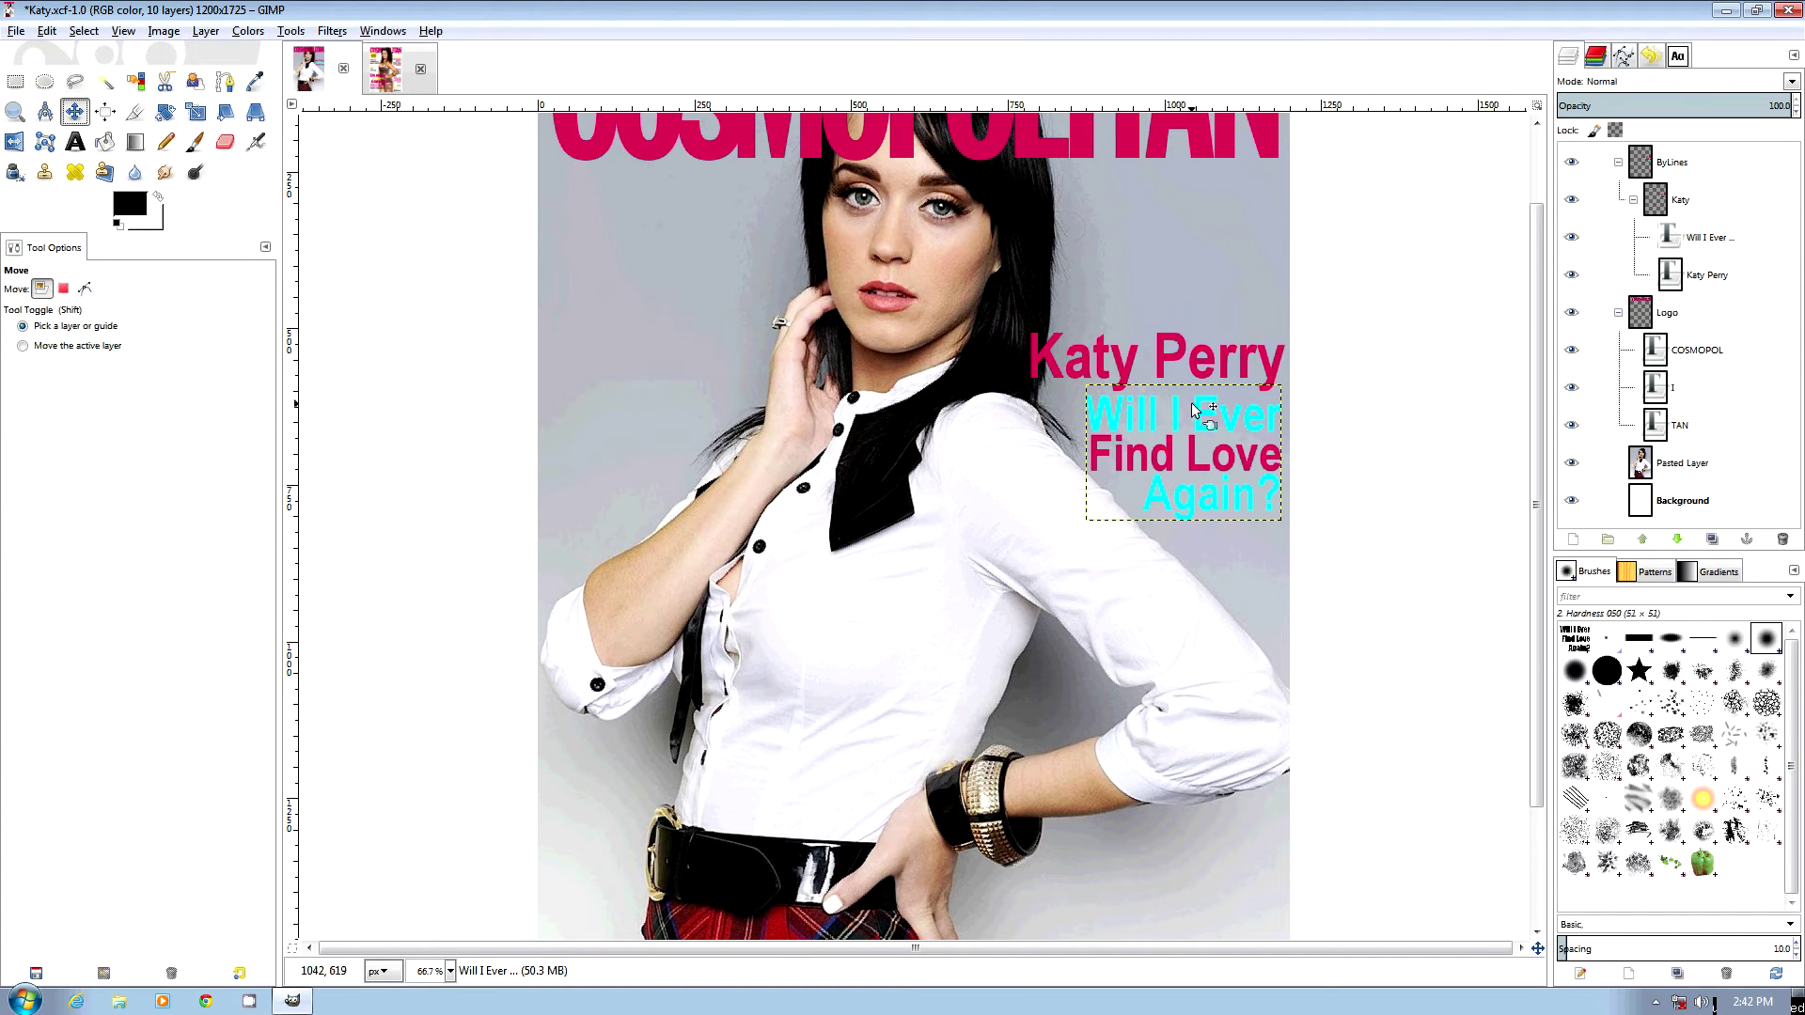
Move the Katy text group to the cover's right edge beside her face, then fit the image
{"action": "left_click", "coordinate": [1678, 204]}
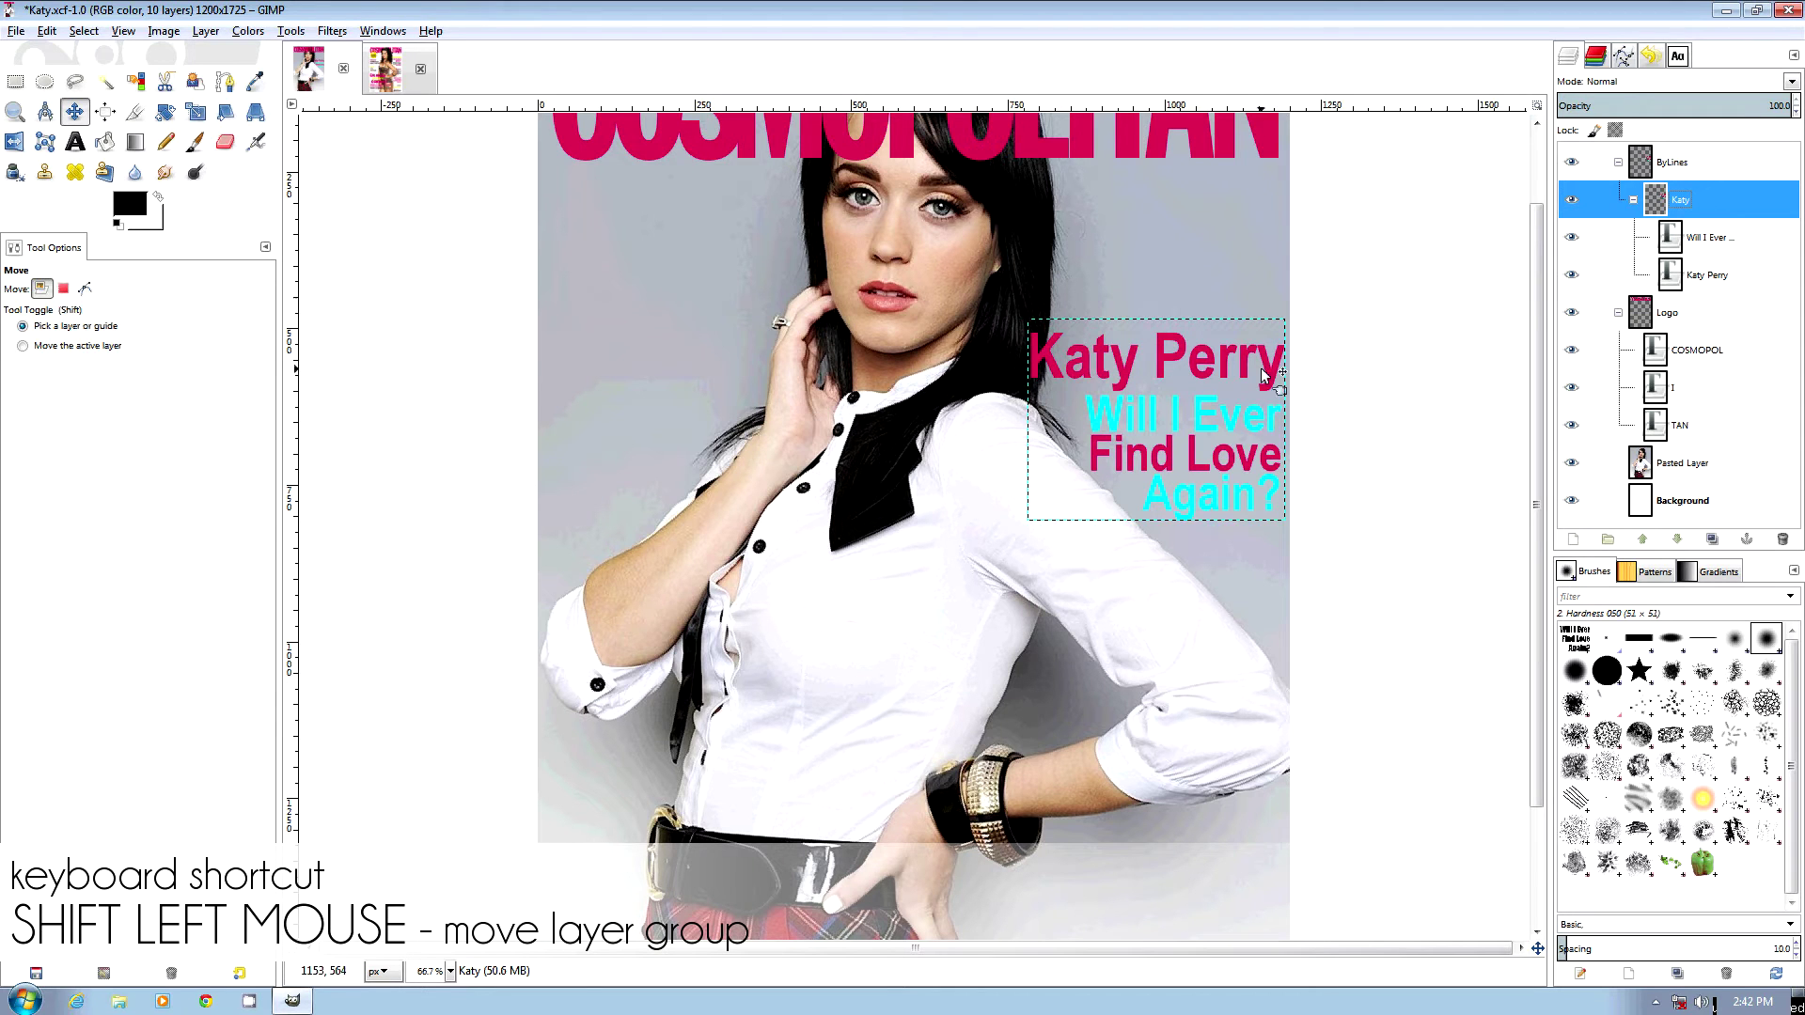
{"action": "left_click_drag", "start_coordinate": [1163, 376], "coordinate": [893, 476]}
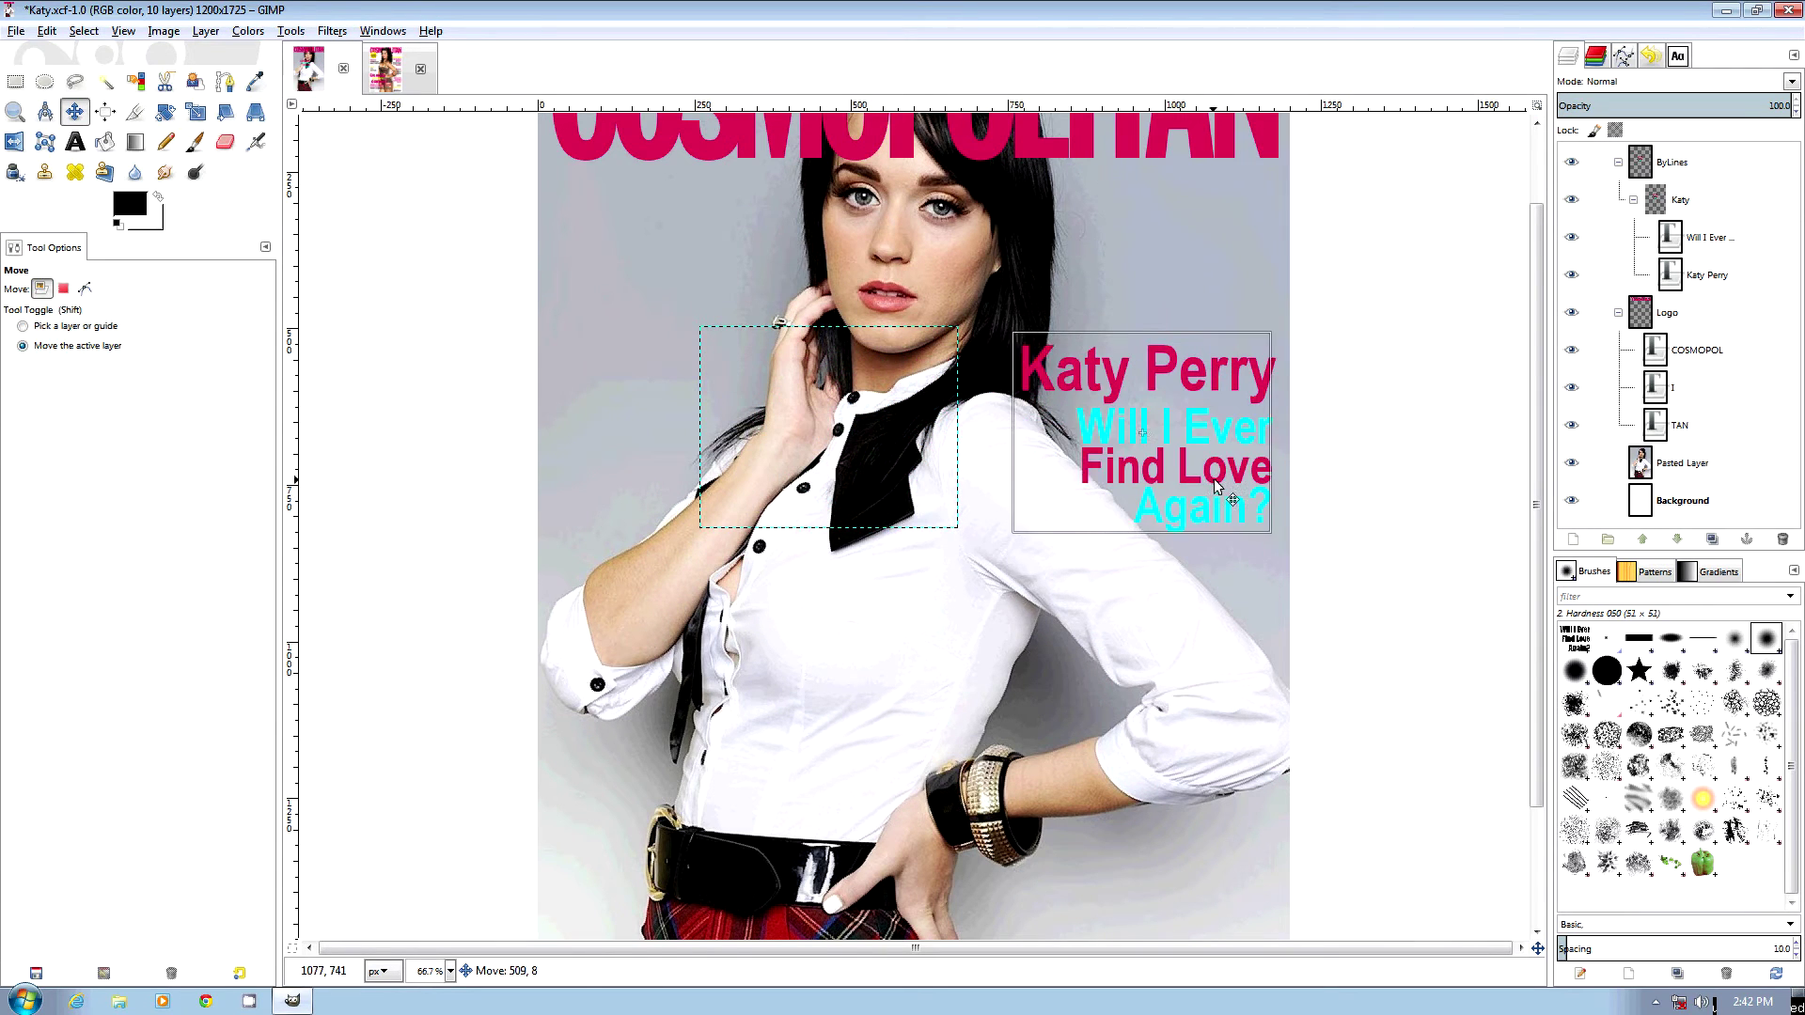
{"action": "left_click_drag", "start_coordinate": [1214, 477], "coordinate": [1221, 464]}
{"action": "key", "text": "ctrl+shift+j"}
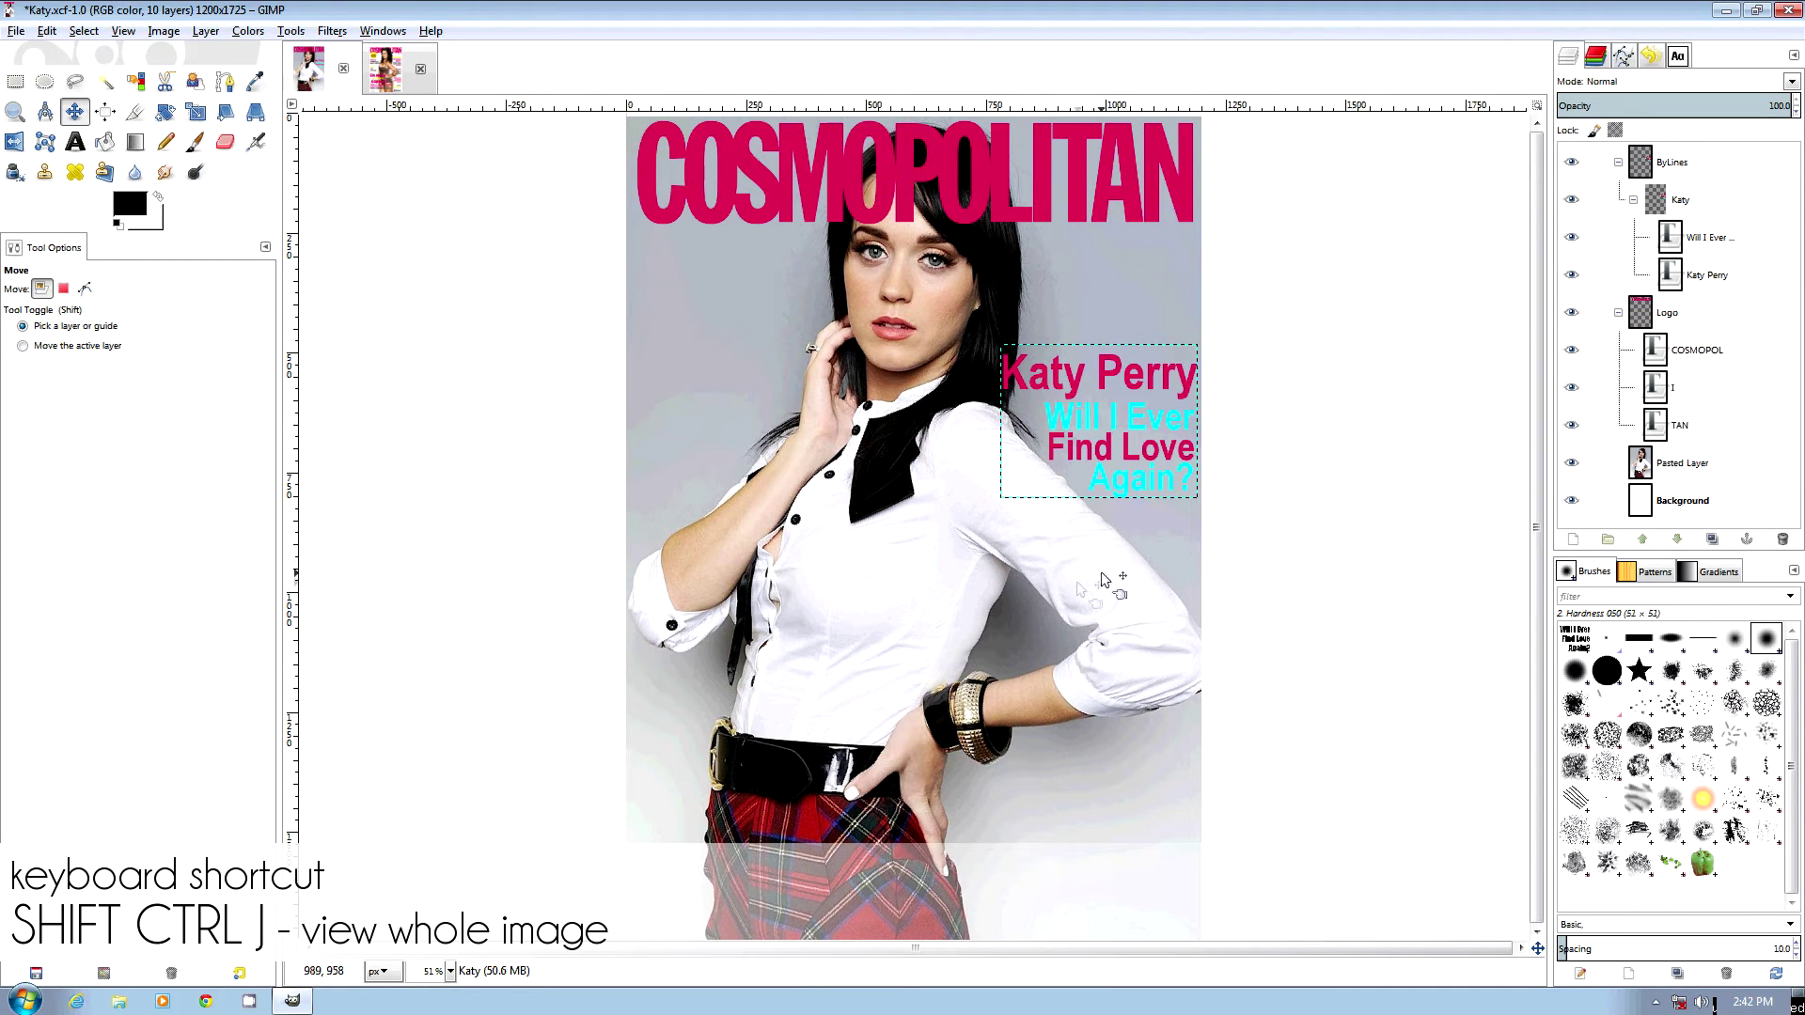
Compare with the French Cosmopolitan cover, then collapse ByLines and select the COSMOPOL layer
{"action": "left_click", "coordinate": [887, 207]}
{"action": "key", "text": "p"}
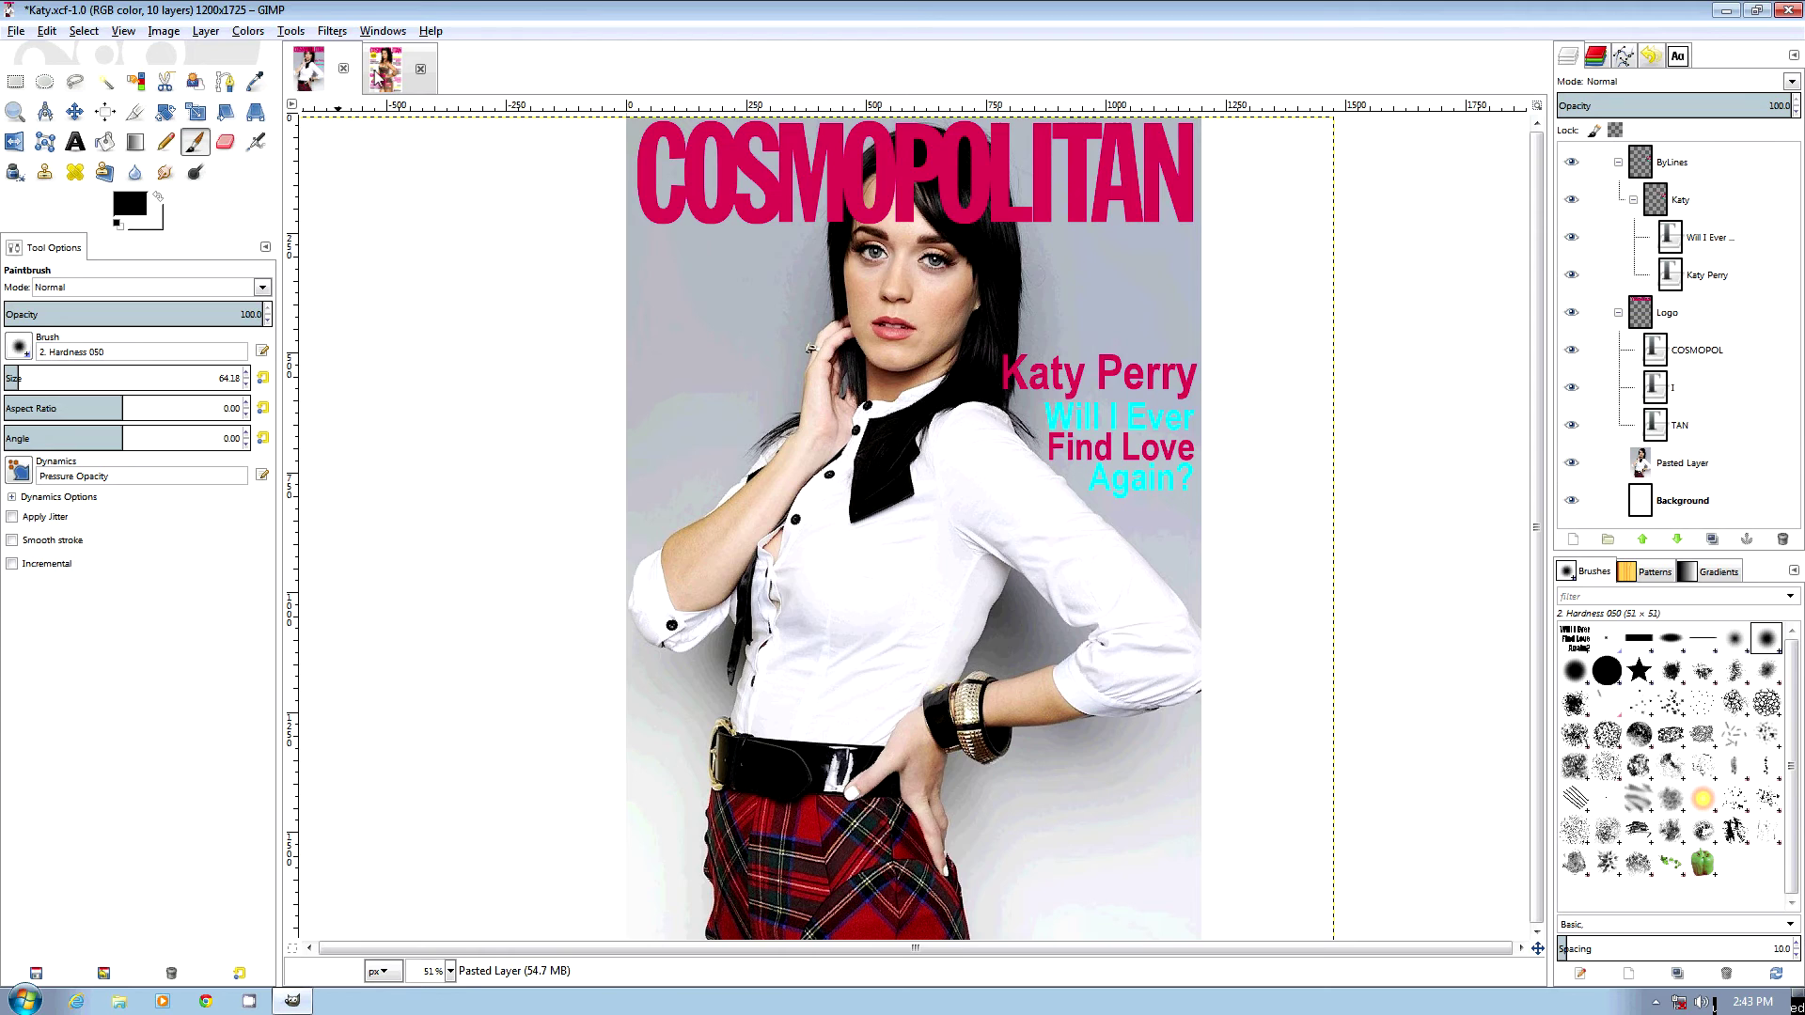
{"action": "left_click", "coordinate": [385, 67]}
{"action": "key", "text": "shift+ctrl+j"}
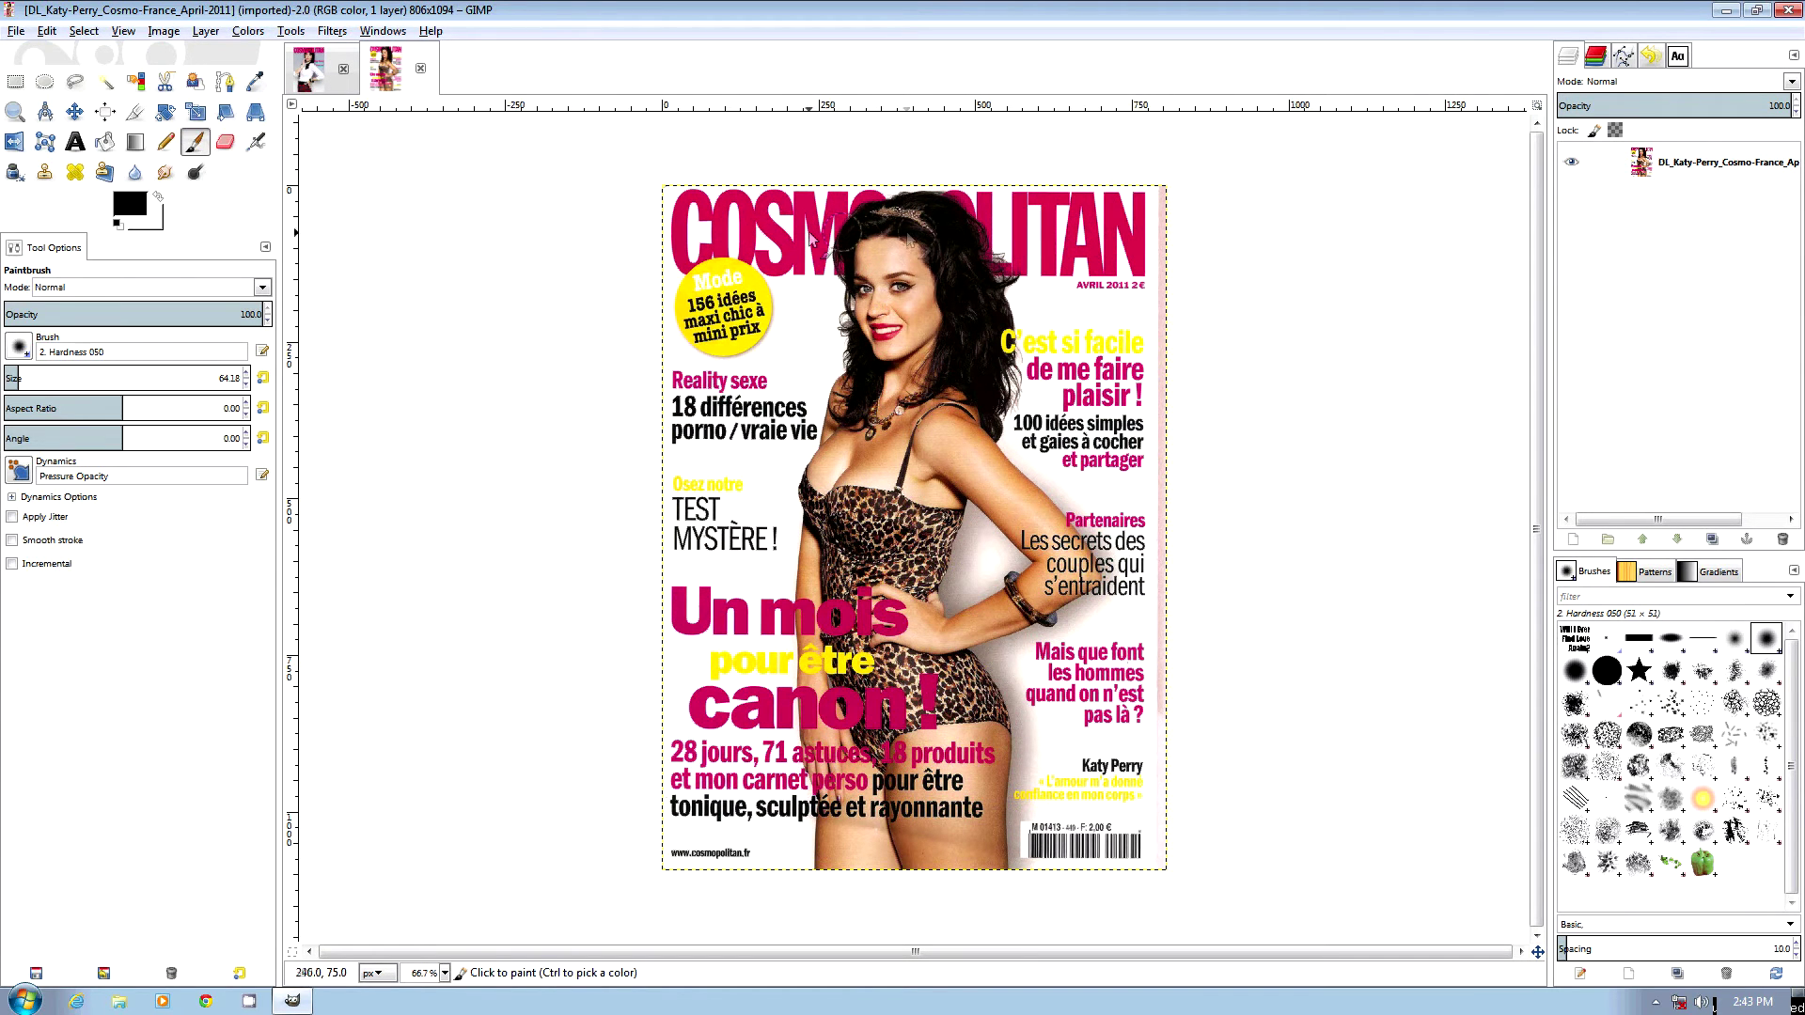
{"action": "left_click", "coordinate": [315, 68]}
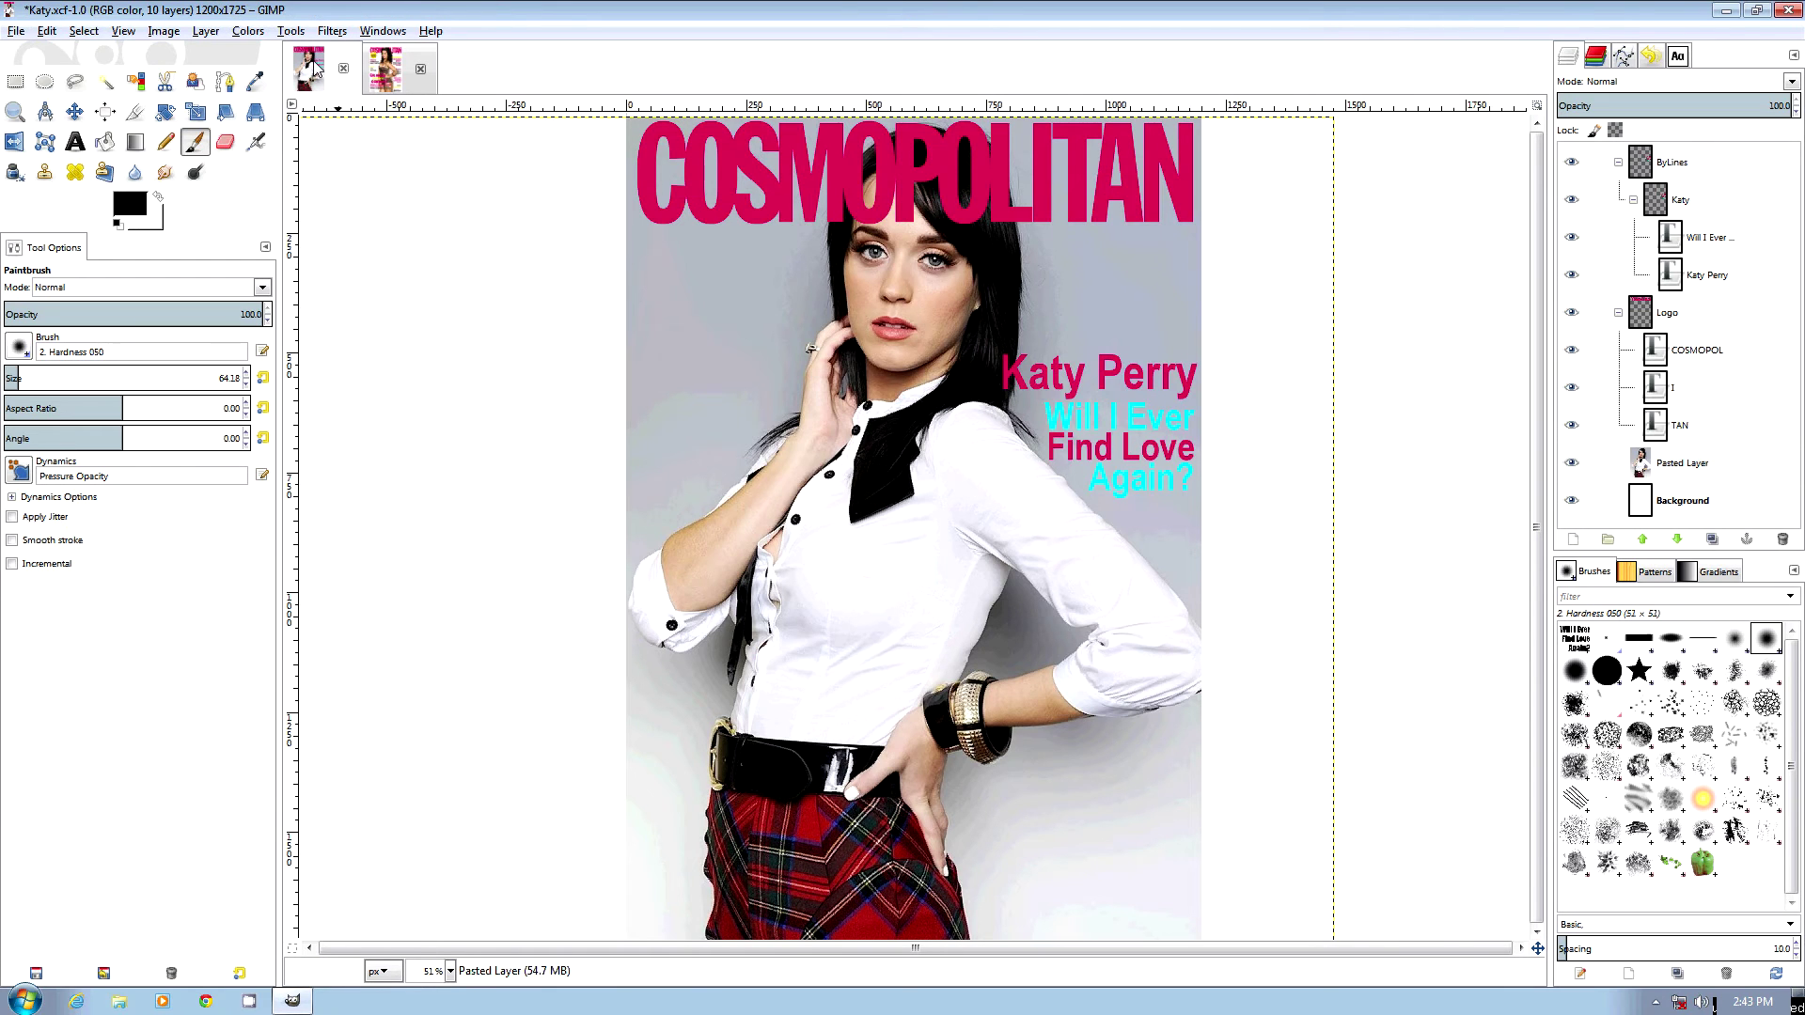
{"action": "left_click", "coordinate": [1618, 162]}
{"action": "left_click", "coordinate": [1689, 240]}
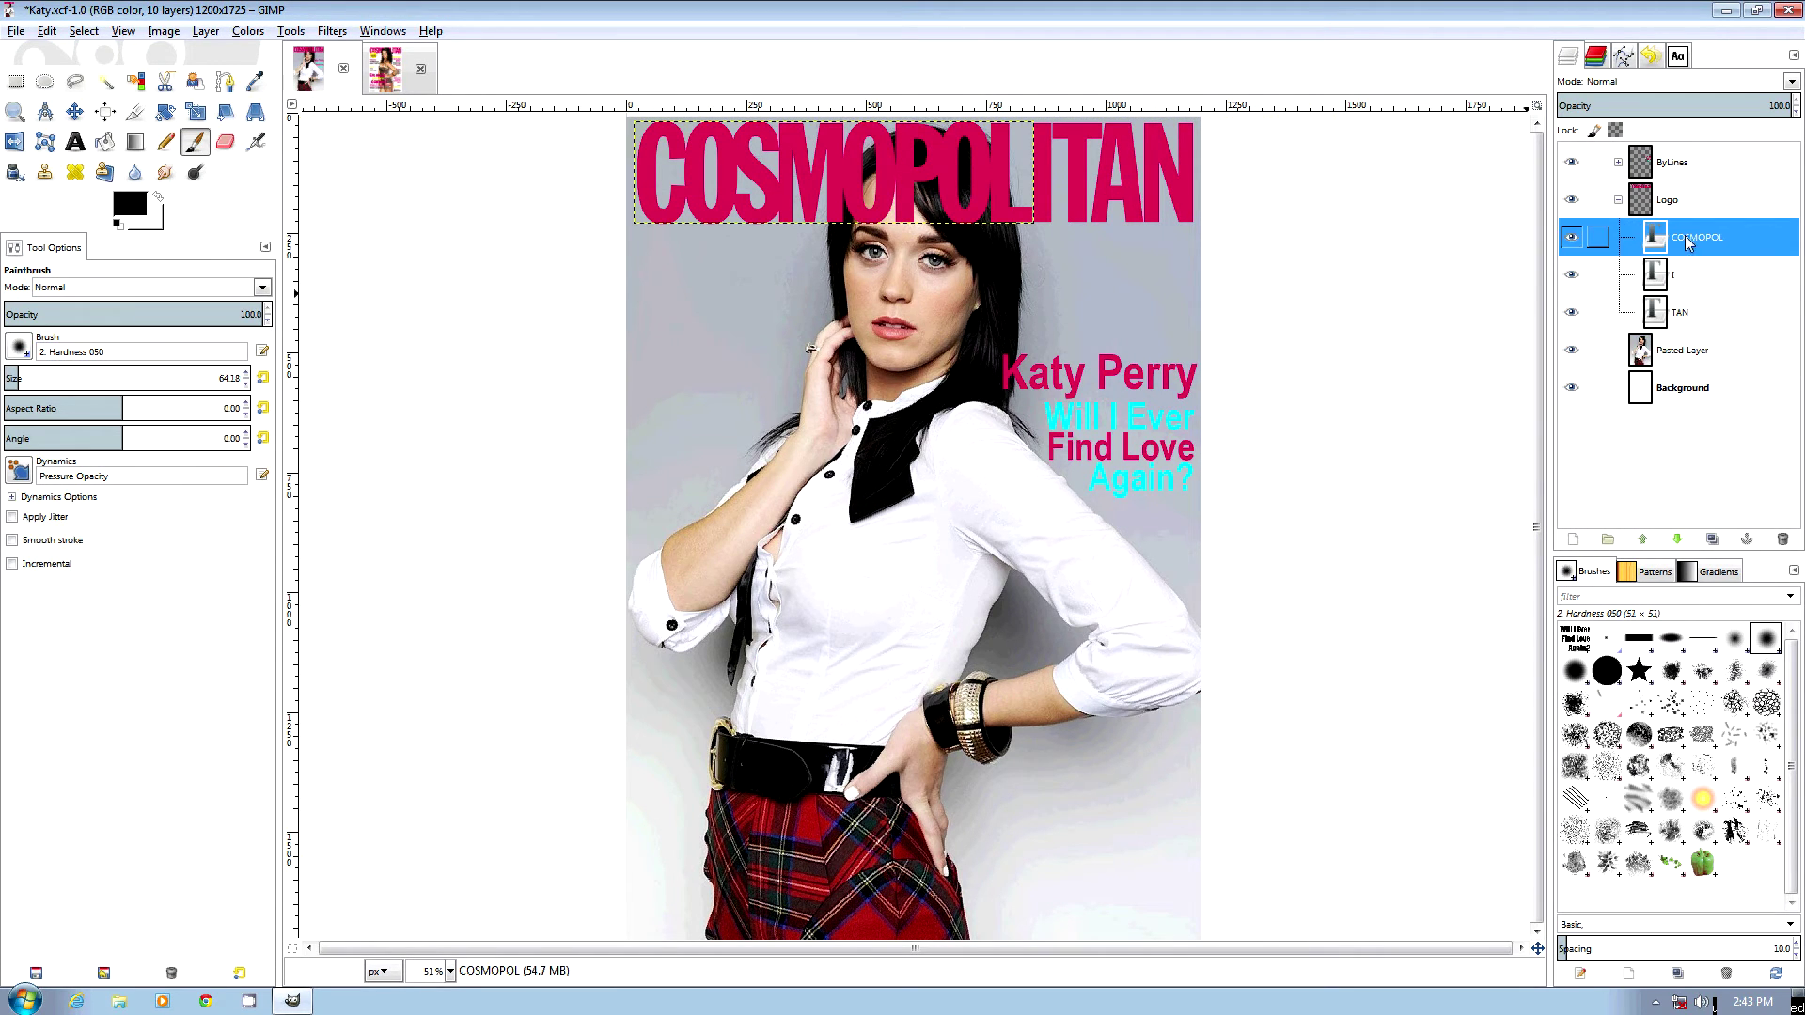
Add a layer mask to the COSMOPOL logo layer and zoom to 100%
{"action": "right_click", "coordinate": [1616, 243]}
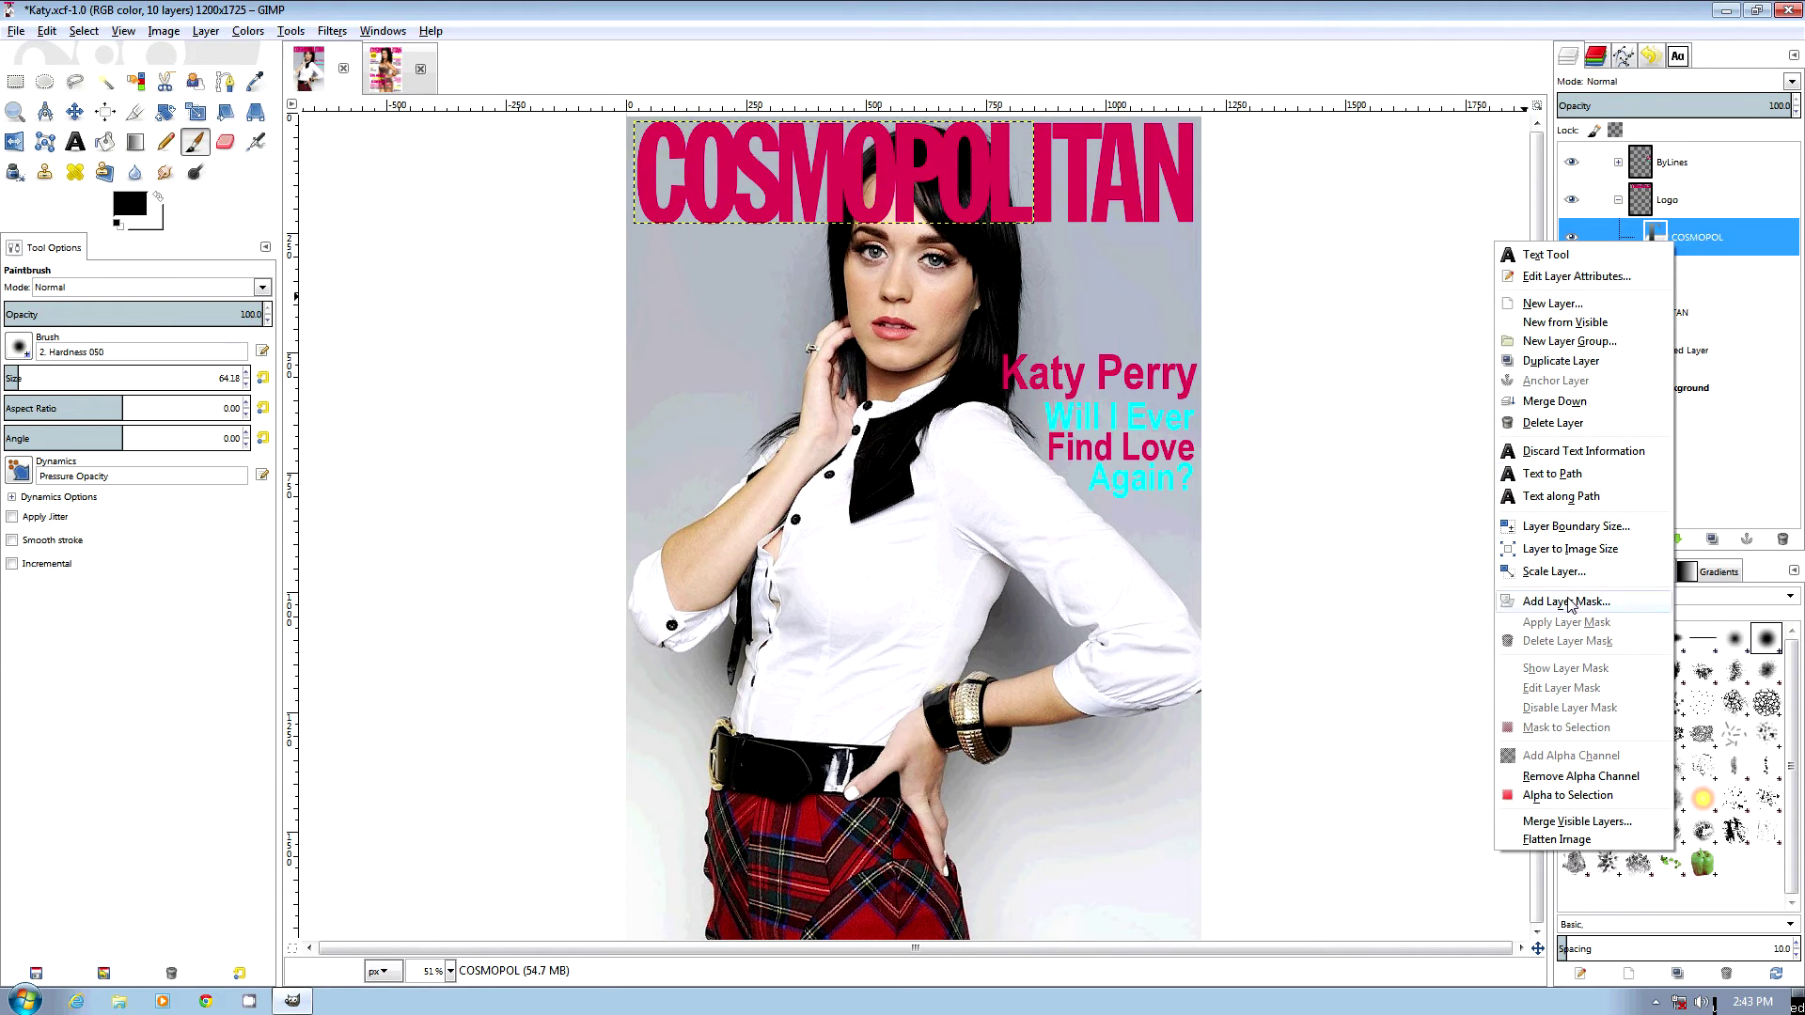
{"action": "left_click", "coordinate": [1568, 603]}
{"action": "left_click", "coordinate": [156, 346]}
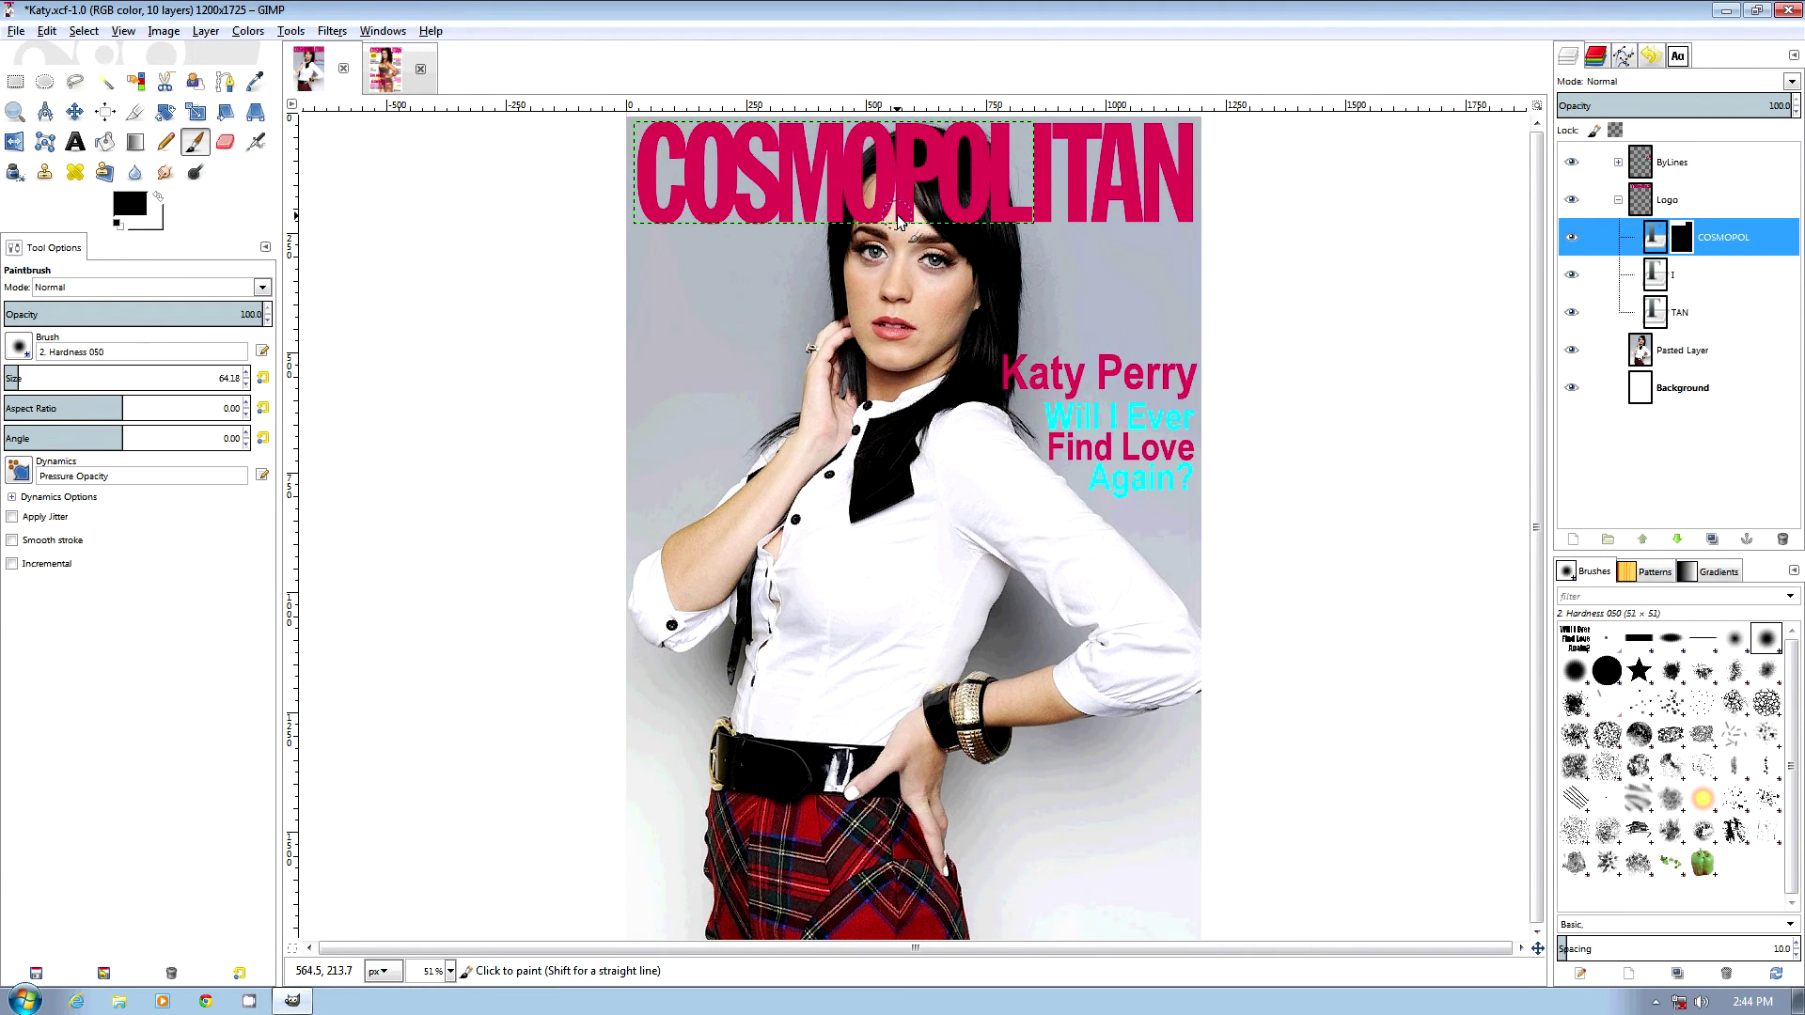
{"action": "key", "text": "1"}
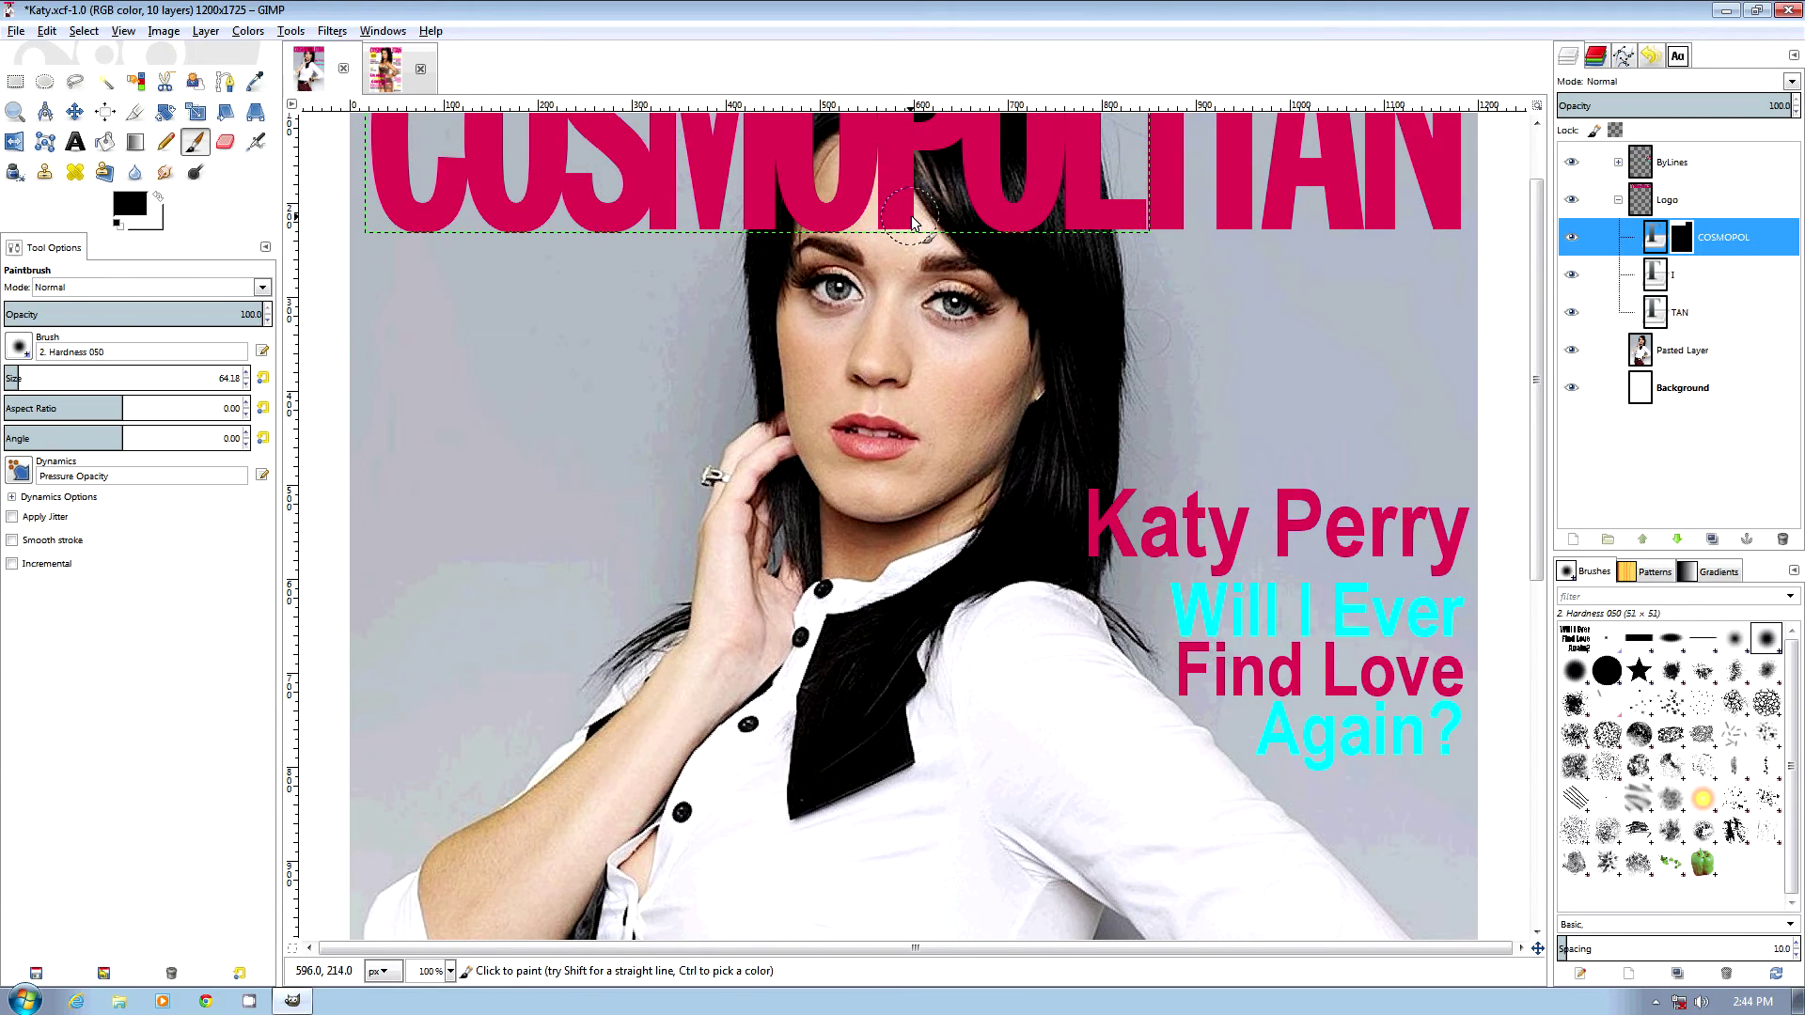
Paint black on the COSMOPOL mask to hide the logo letters over her hair
{"action": "left_click", "coordinate": [879, 224]}
{"action": "mouse_move", "coordinate": [882, 228]}
{"action": "left_mouse_down"}
{"action": "mouse_move", "coordinate": [812, 218]}
{"action": "mouse_move", "coordinate": [821, 234]}
{"action": "mouse_move", "coordinate": [848, 202]}
{"action": "mouse_move", "coordinate": [761, 346]}
{"action": "mouse_move", "coordinate": [808, 233]}
{"action": "mouse_move", "coordinate": [901, 168]}
{"action": "mouse_move", "coordinate": [956, 164]}
{"action": "mouse_move", "coordinate": [1003, 181]}
{"action": "mouse_move", "coordinate": [1040, 295]}
{"action": "mouse_move", "coordinate": [1012, 254]}
{"action": "mouse_move", "coordinate": [866, 245]}
{"action": "mouse_move", "coordinate": [852, 255]}
{"action": "mouse_move", "coordinate": [930, 239]}
{"action": "mouse_move", "coordinate": [864, 322]}
{"action": "mouse_move", "coordinate": [855, 254]}
{"action": "mouse_move", "coordinate": [921, 197]}
{"action": "mouse_move", "coordinate": [953, 229]}
{"action": "mouse_move", "coordinate": [906, 215]}
{"action": "mouse_move", "coordinate": [944, 199]}
{"action": "mouse_move", "coordinate": [1004, 289]}
{"action": "mouse_move", "coordinate": [950, 245]}
{"action": "mouse_move", "coordinate": [936, 193]}
{"action": "mouse_move", "coordinate": [892, 185]}
{"action": "mouse_move", "coordinate": [974, 191]}
{"action": "mouse_move", "coordinate": [995, 326]}
{"action": "mouse_move", "coordinate": [1088, 333]}
{"action": "mouse_move", "coordinate": [1067, 227]}
{"action": "mouse_move", "coordinate": [1034, 190]}
{"action": "mouse_move", "coordinate": [971, 170]}
{"action": "mouse_move", "coordinate": [1056, 197]}
{"action": "mouse_move", "coordinate": [1088, 282]}
{"action": "mouse_move", "coordinate": [1054, 241]}
{"action": "mouse_move", "coordinate": [1079, 349]}
{"action": "mouse_move", "coordinate": [1018, 282]}
{"action": "mouse_move", "coordinate": [1011, 307]}
{"action": "mouse_move", "coordinate": [1049, 282]}
{"action": "mouse_move", "coordinate": [1023, 199]}
{"action": "mouse_move", "coordinate": [900, 156]}
{"action": "mouse_move", "coordinate": [811, 198]}
{"action": "mouse_move", "coordinate": [762, 327]}
{"action": "mouse_move", "coordinate": [1020, 225]}
{"action": "mouse_move", "coordinate": [1058, 183]}
{"action": "mouse_move", "coordinate": [1081, 294]}
{"action": "left_mouse_up"}
{"action": "scroll", "coordinate": [829, 223], "scroll_direction": "up", "scroll_amount": 3}
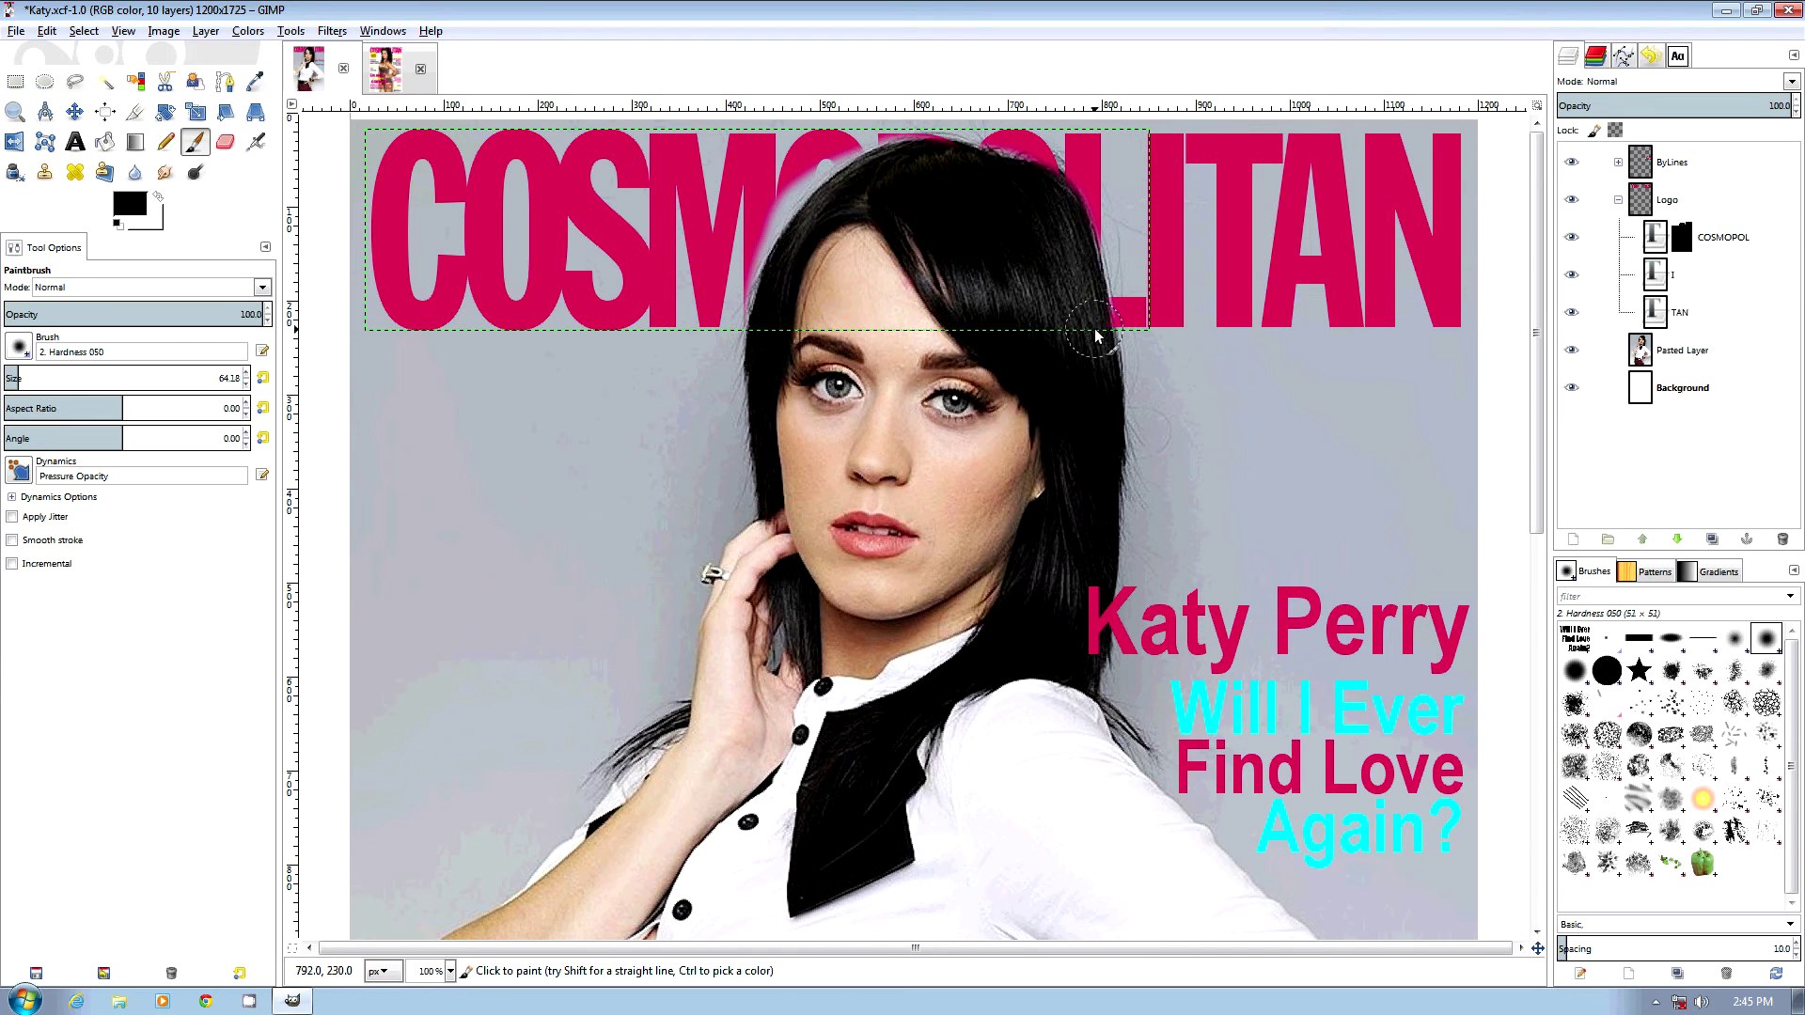
Paint white along the hair edge to restore stray logo pixels, then fit the cover
{"action": "left_click", "coordinate": [161, 197]}
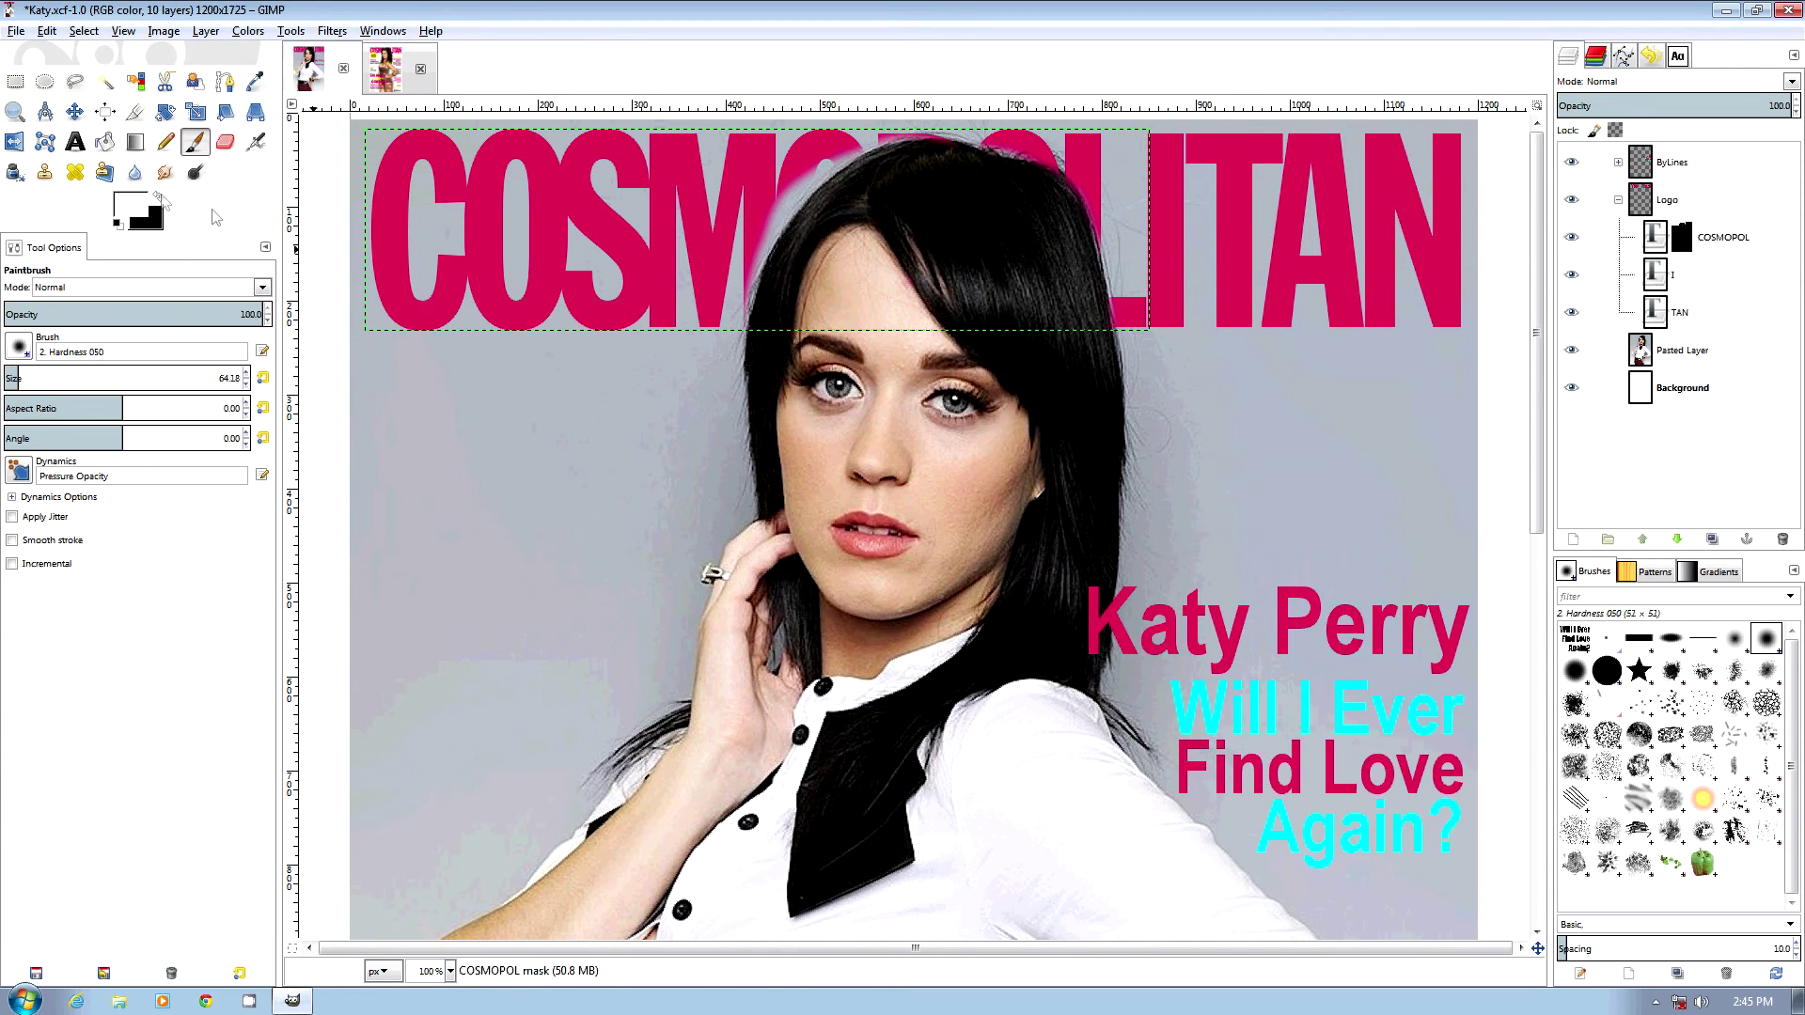
{"action": "mouse_move", "coordinate": [832, 156]}
{"action": "left_mouse_down"}
{"action": "mouse_move", "coordinate": [750, 259]}
{"action": "mouse_move", "coordinate": [771, 207]}
{"action": "left_mouse_up"}
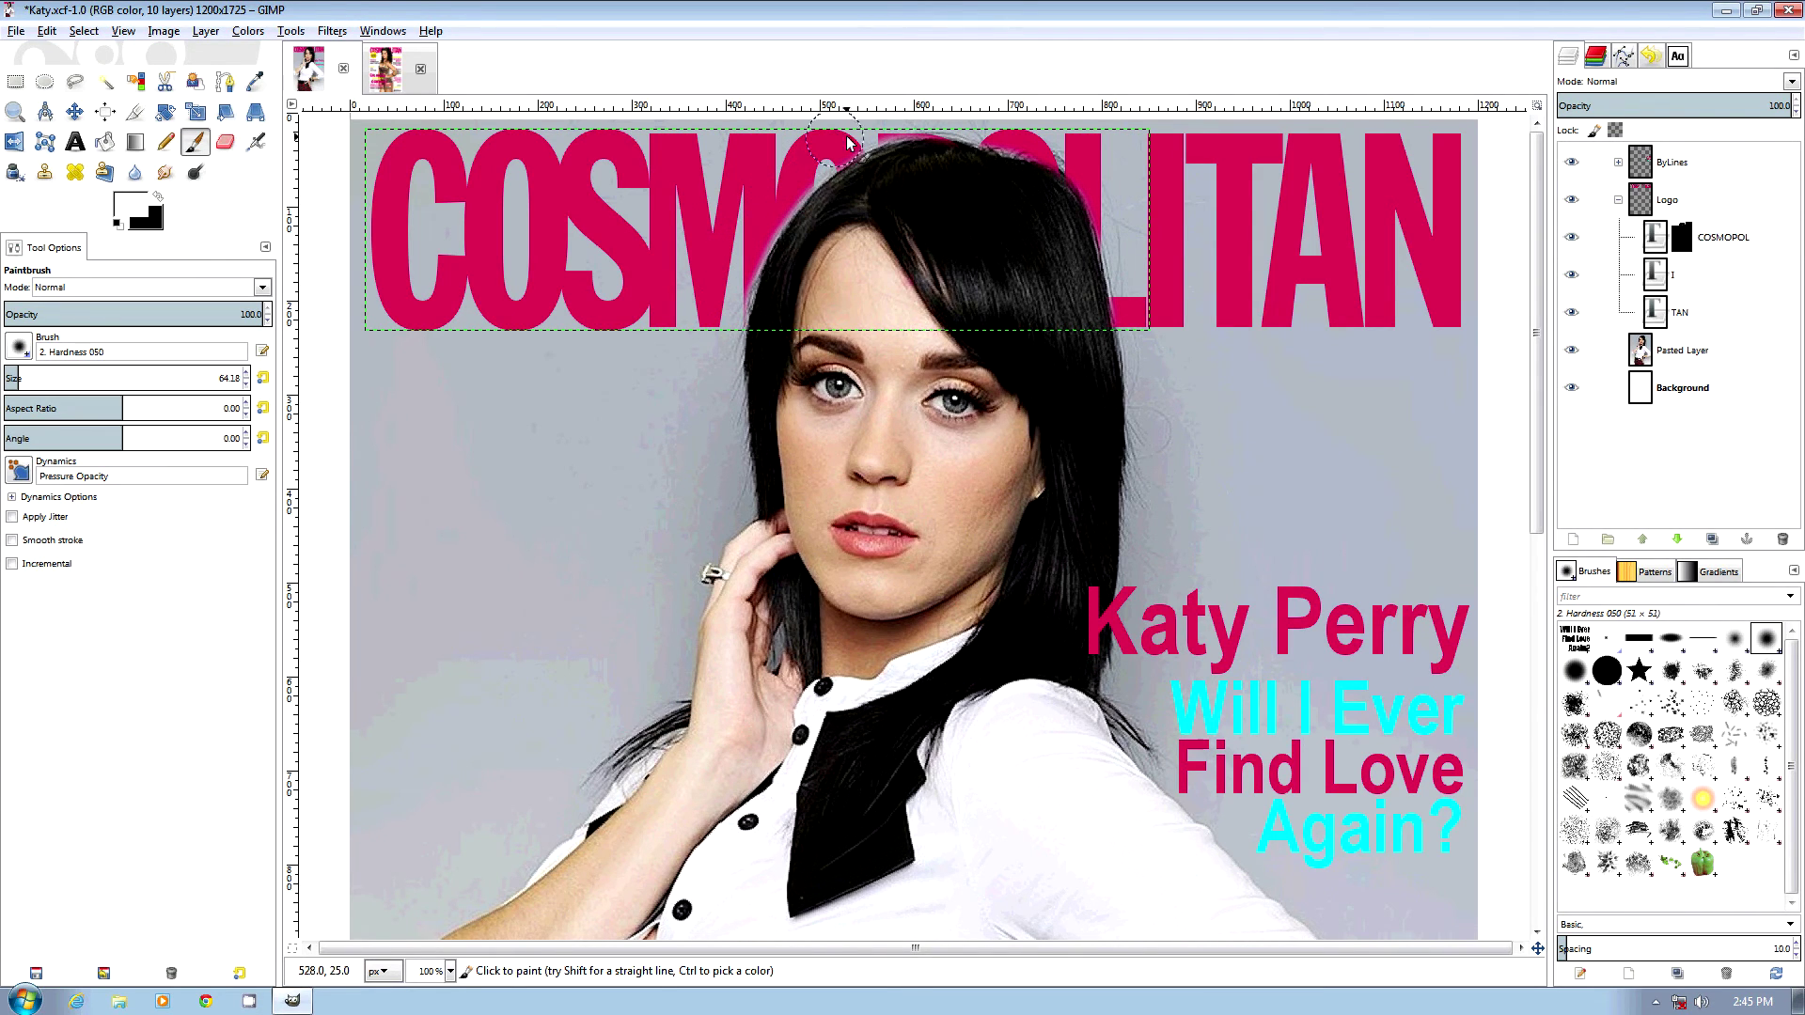
{"action": "mouse_move", "coordinate": [858, 140]}
{"action": "left_mouse_down"}
{"action": "mouse_move", "coordinate": [771, 243]}
{"action": "mouse_move", "coordinate": [734, 329]}
{"action": "mouse_move", "coordinate": [756, 310]}
{"action": "left_mouse_up"}
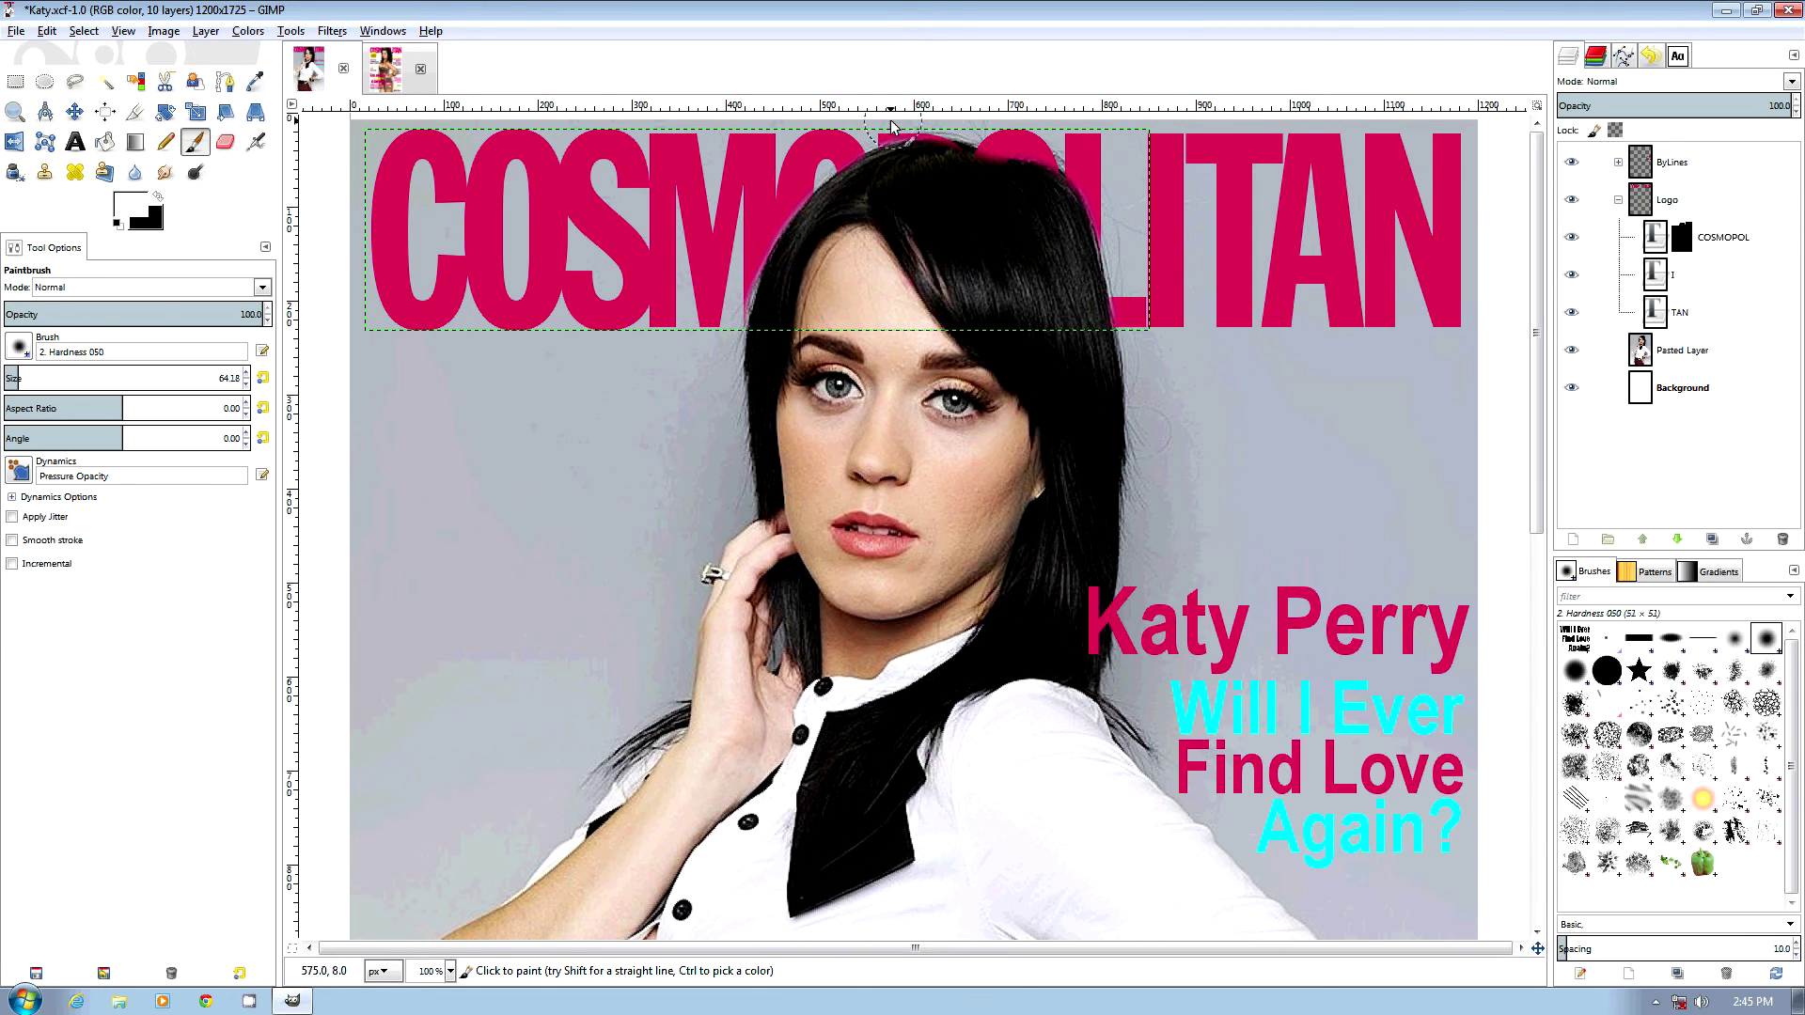
{"action": "left_click", "coordinate": [161, 200]}
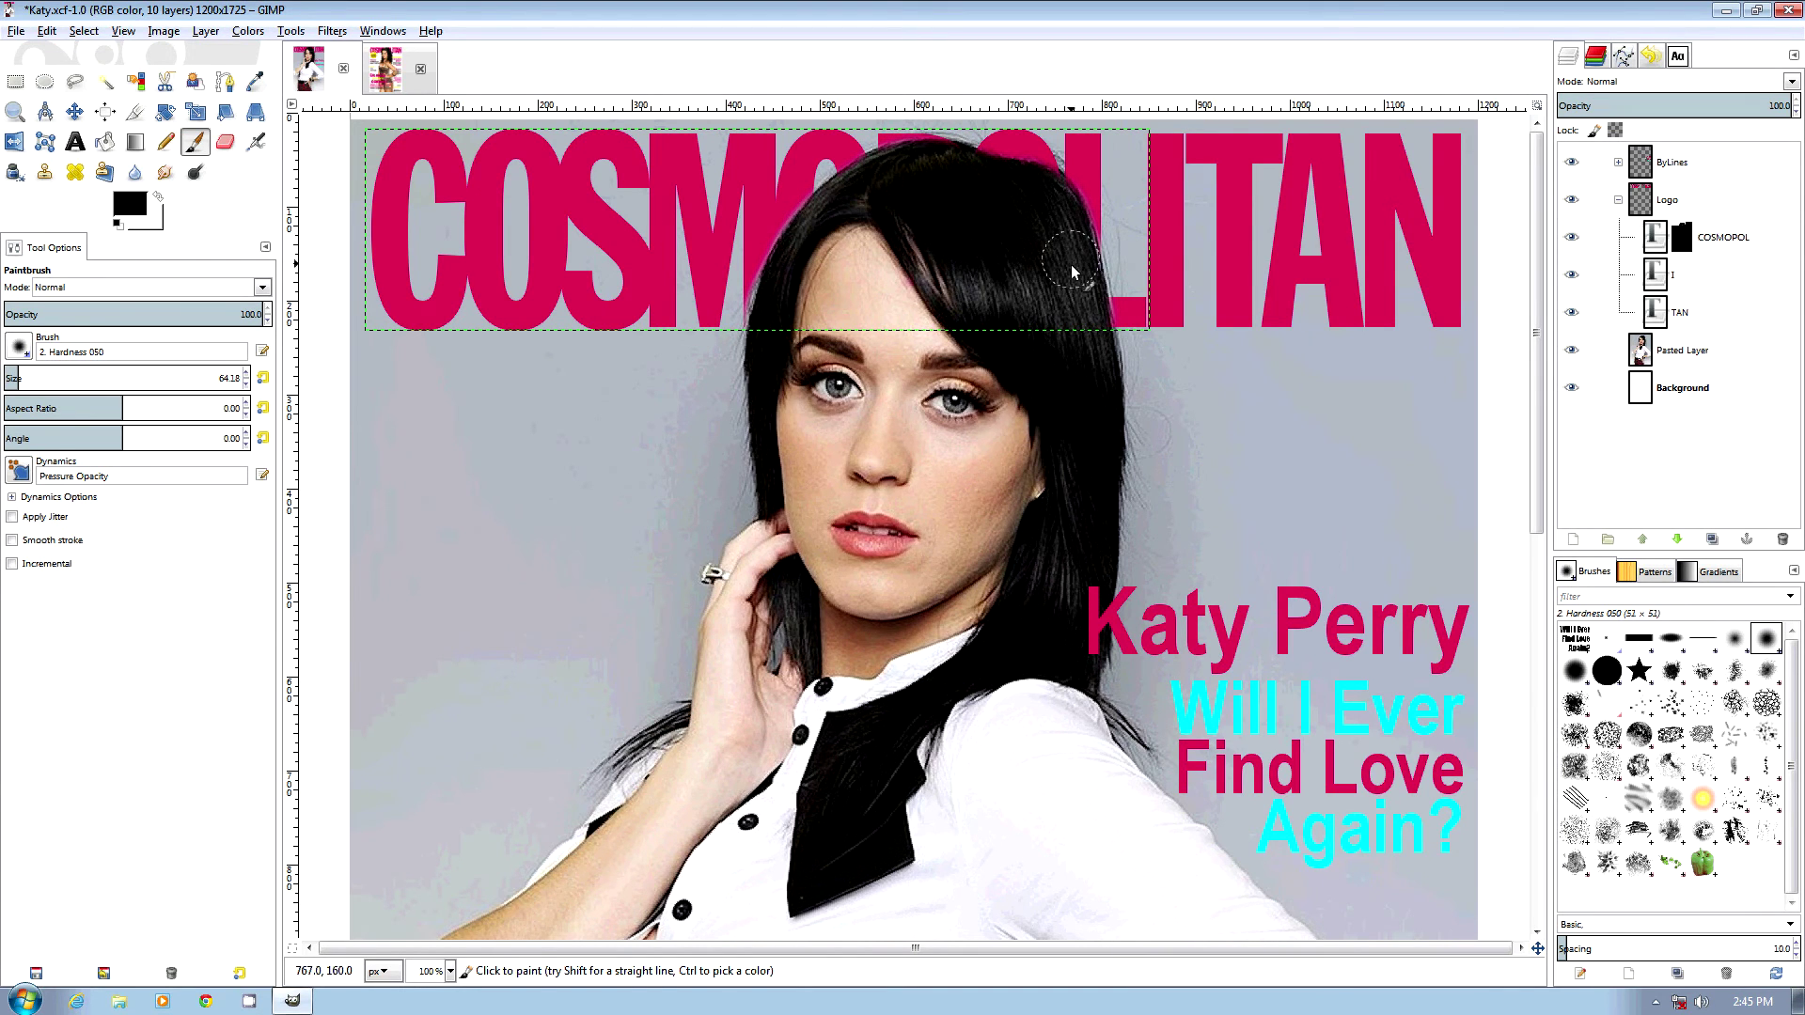
{"action": "key", "text": "ctrl+shift+j"}
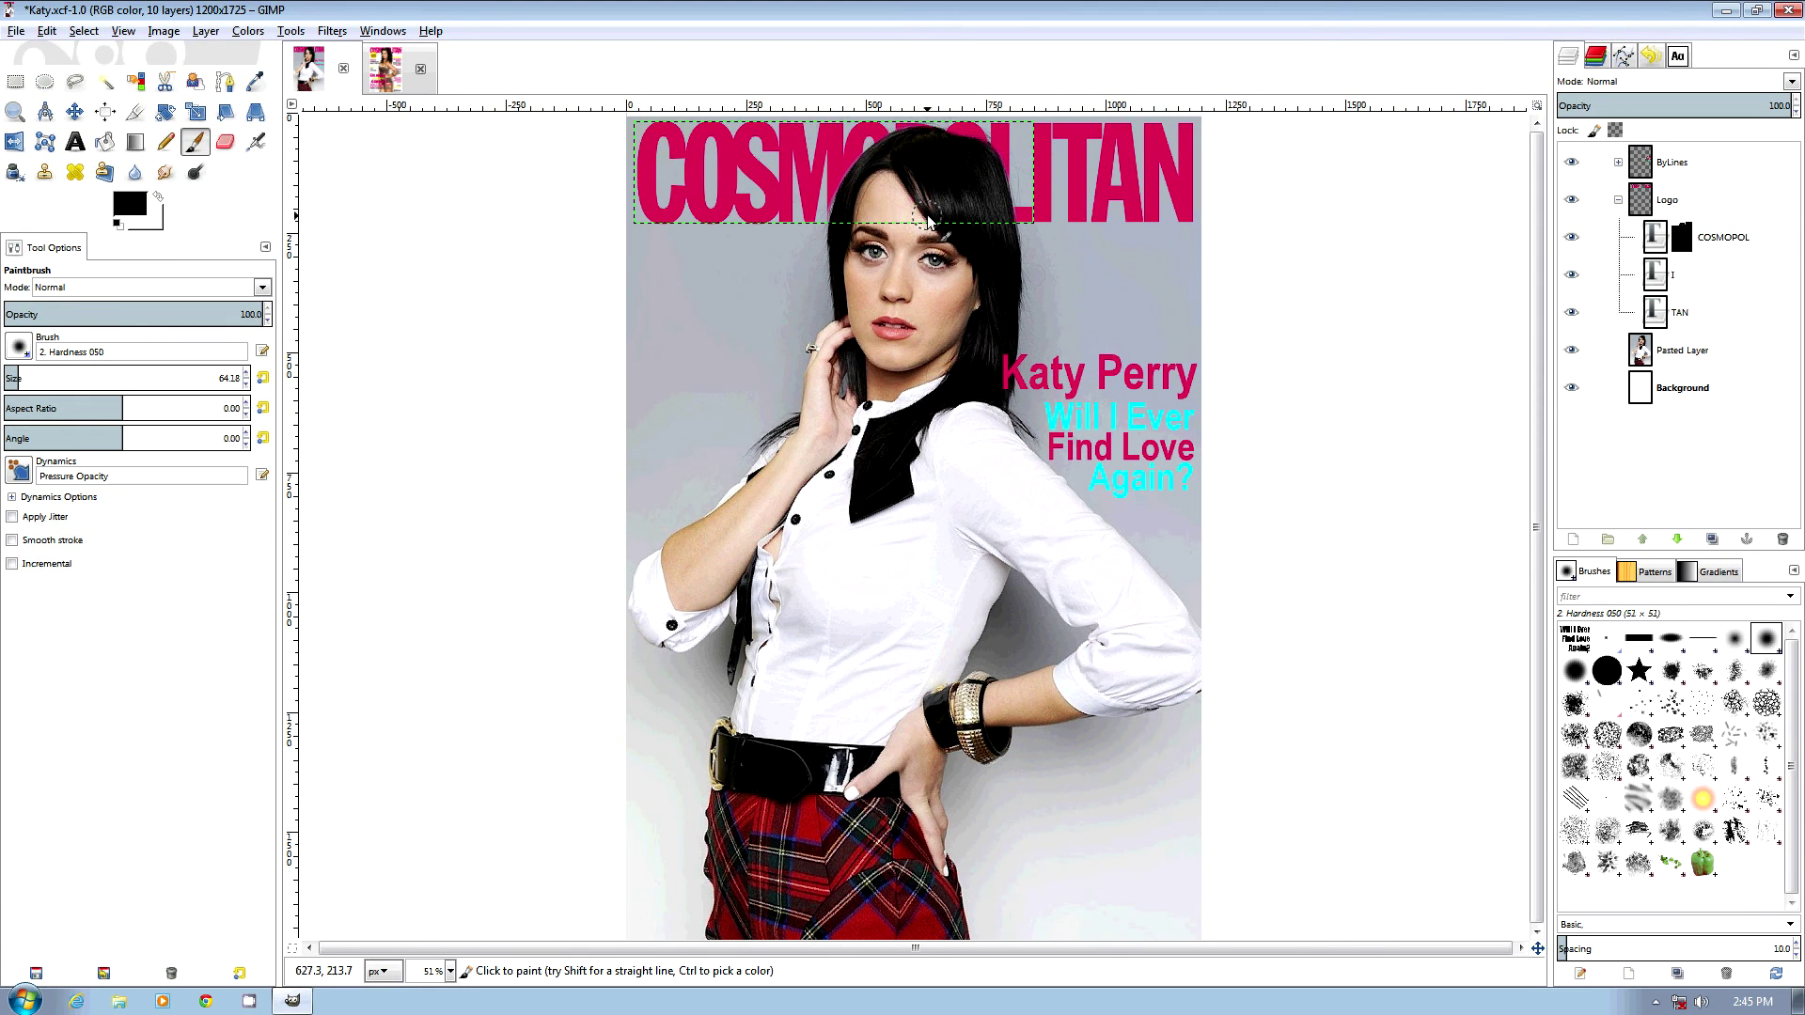
Add UPCpic.jpg as a new layer, converted to RGB, and pick it for scaling
{"action": "left_click", "coordinate": [15, 32]}
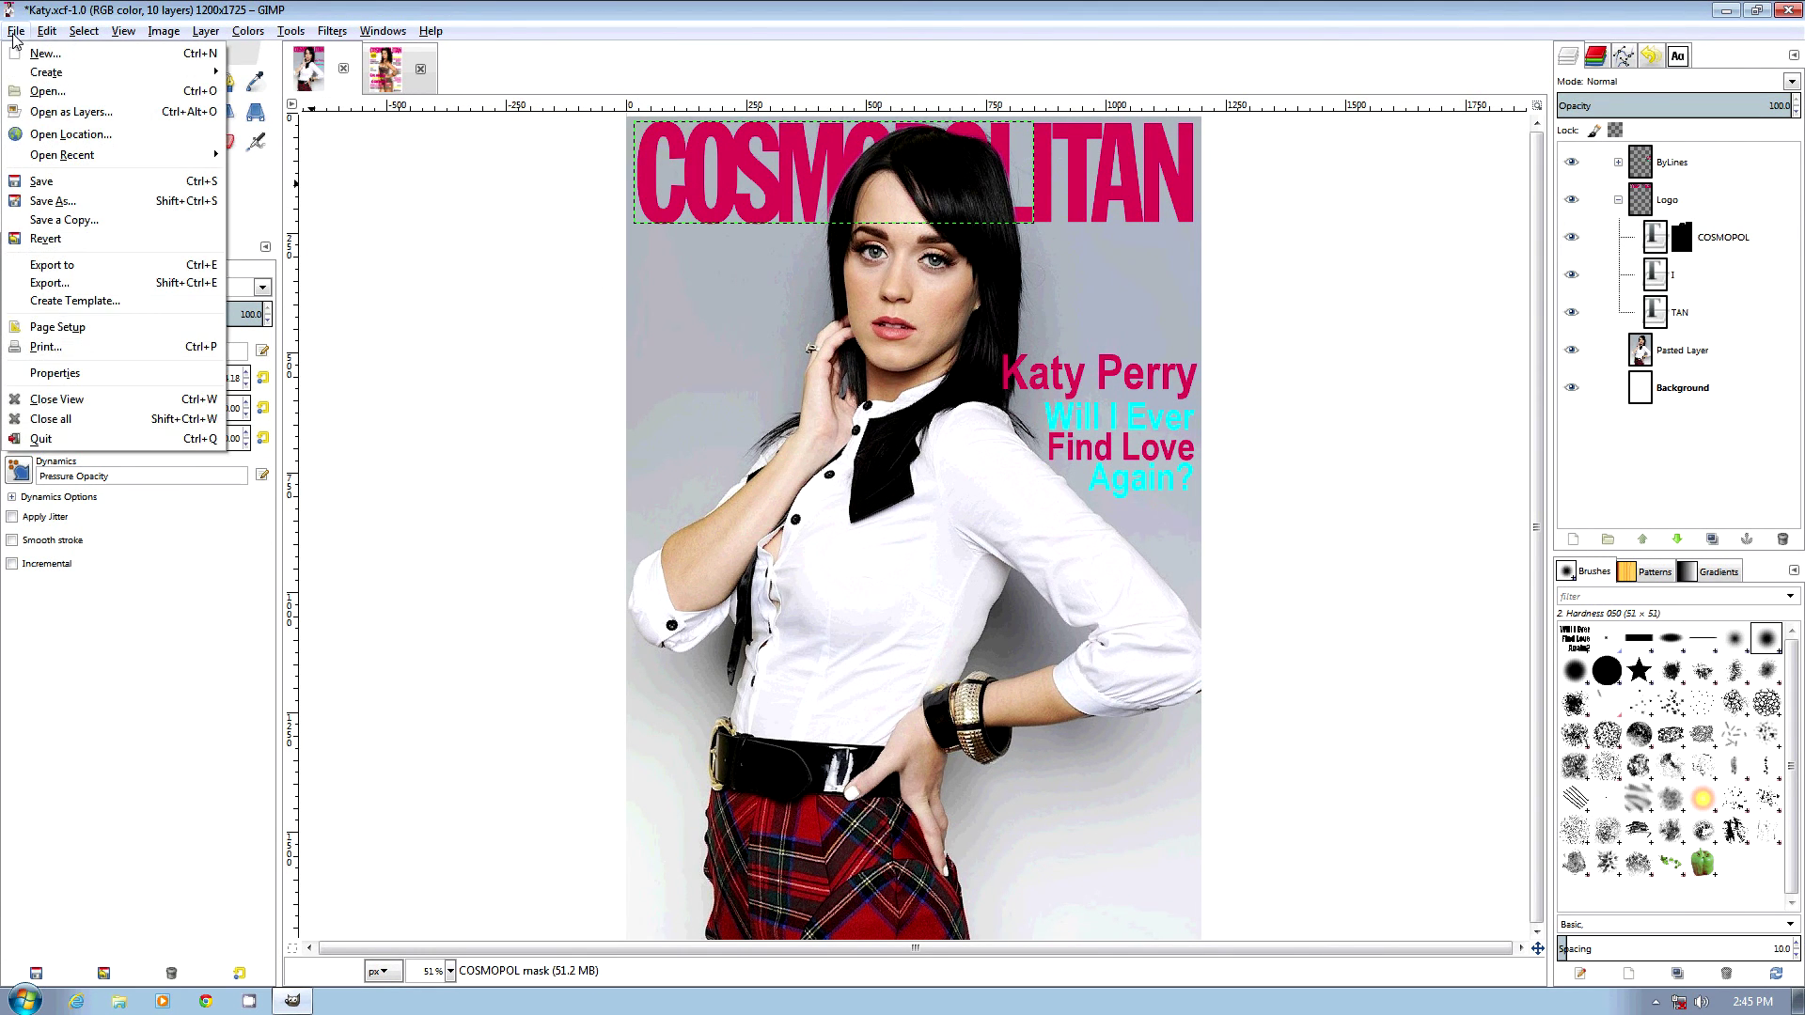
{"action": "left_click", "coordinate": [81, 118]}
{"action": "left_click", "coordinate": [233, 389]}
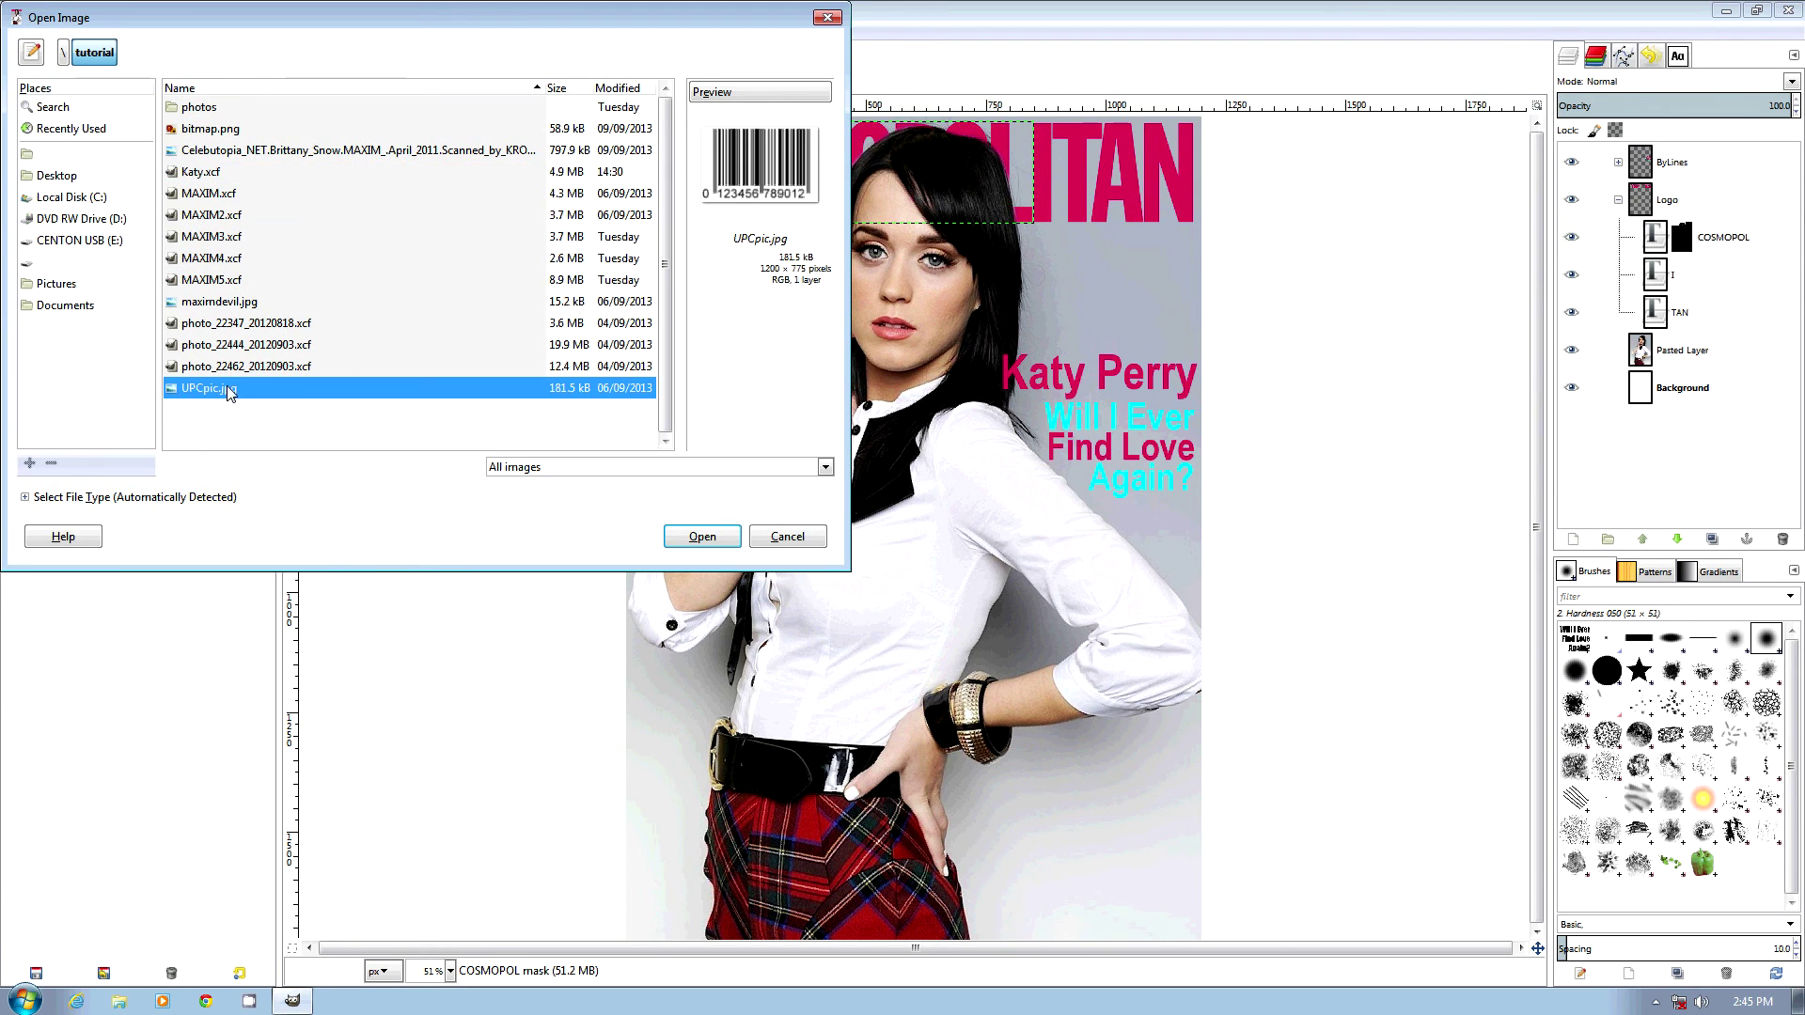
{"action": "left_click", "coordinate": [694, 537]}
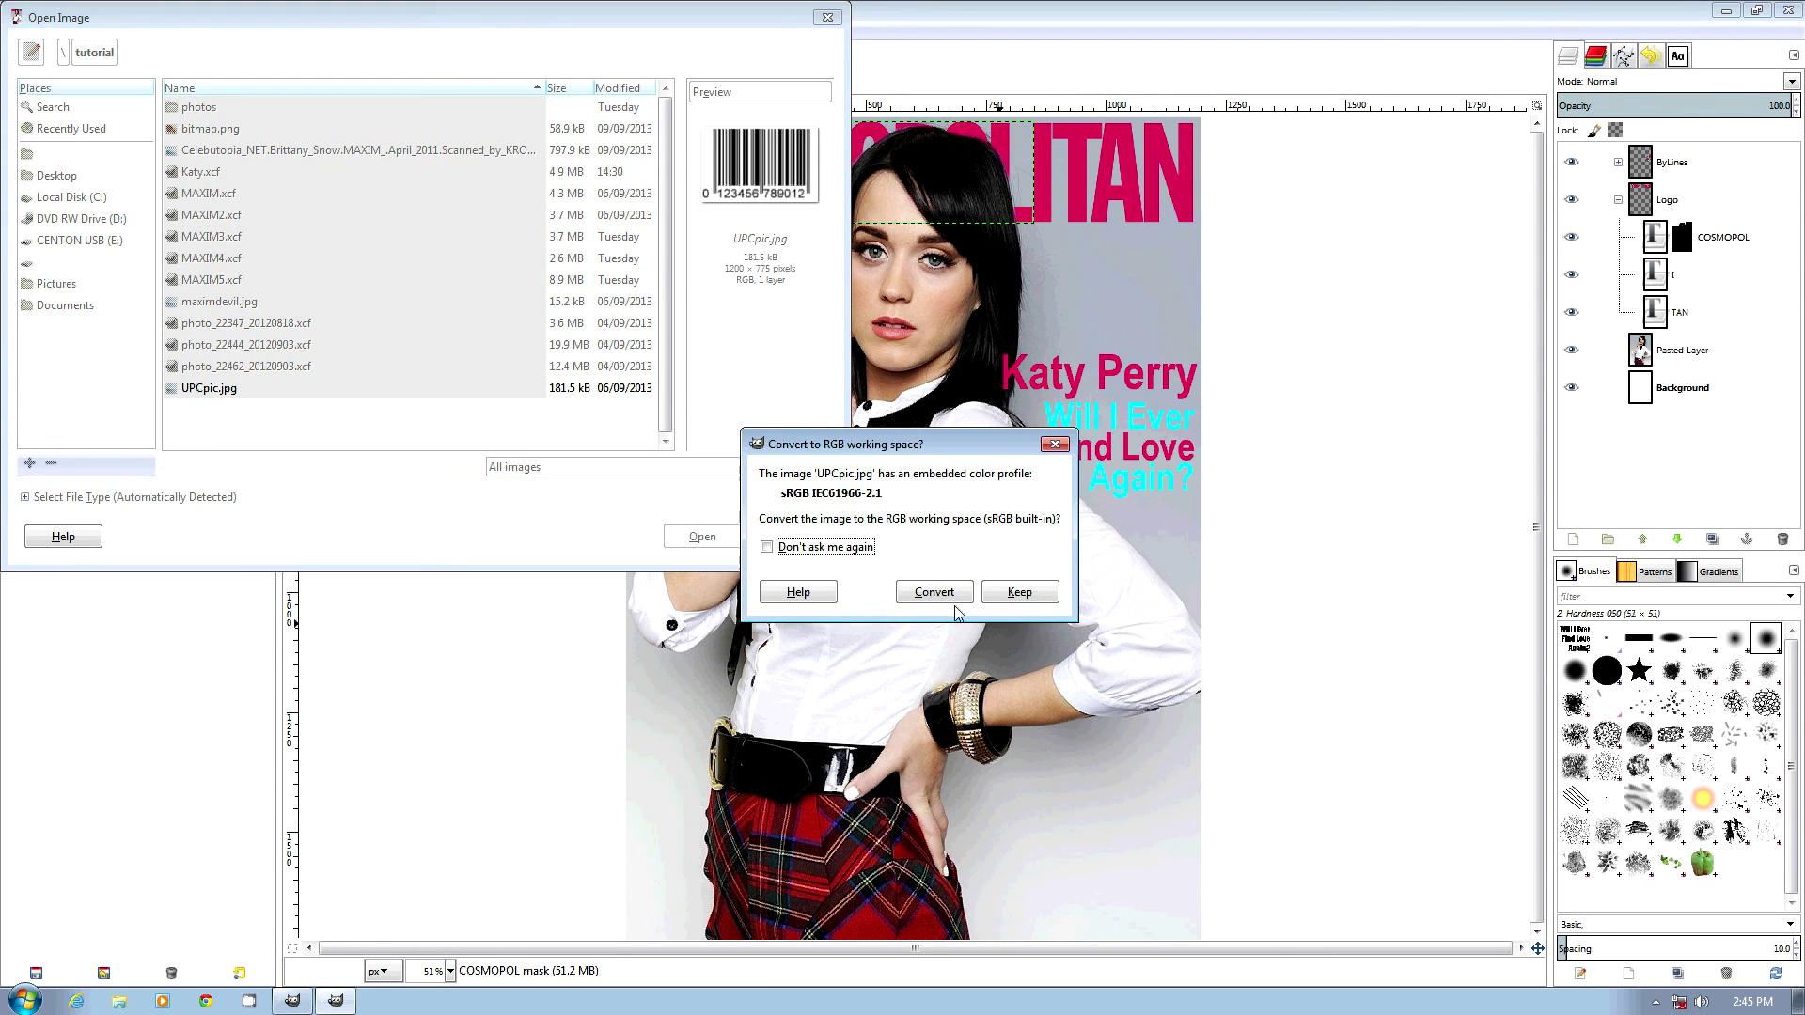
{"action": "left_click", "coordinate": [931, 635]}
{"action": "key", "text": "shift+t"}
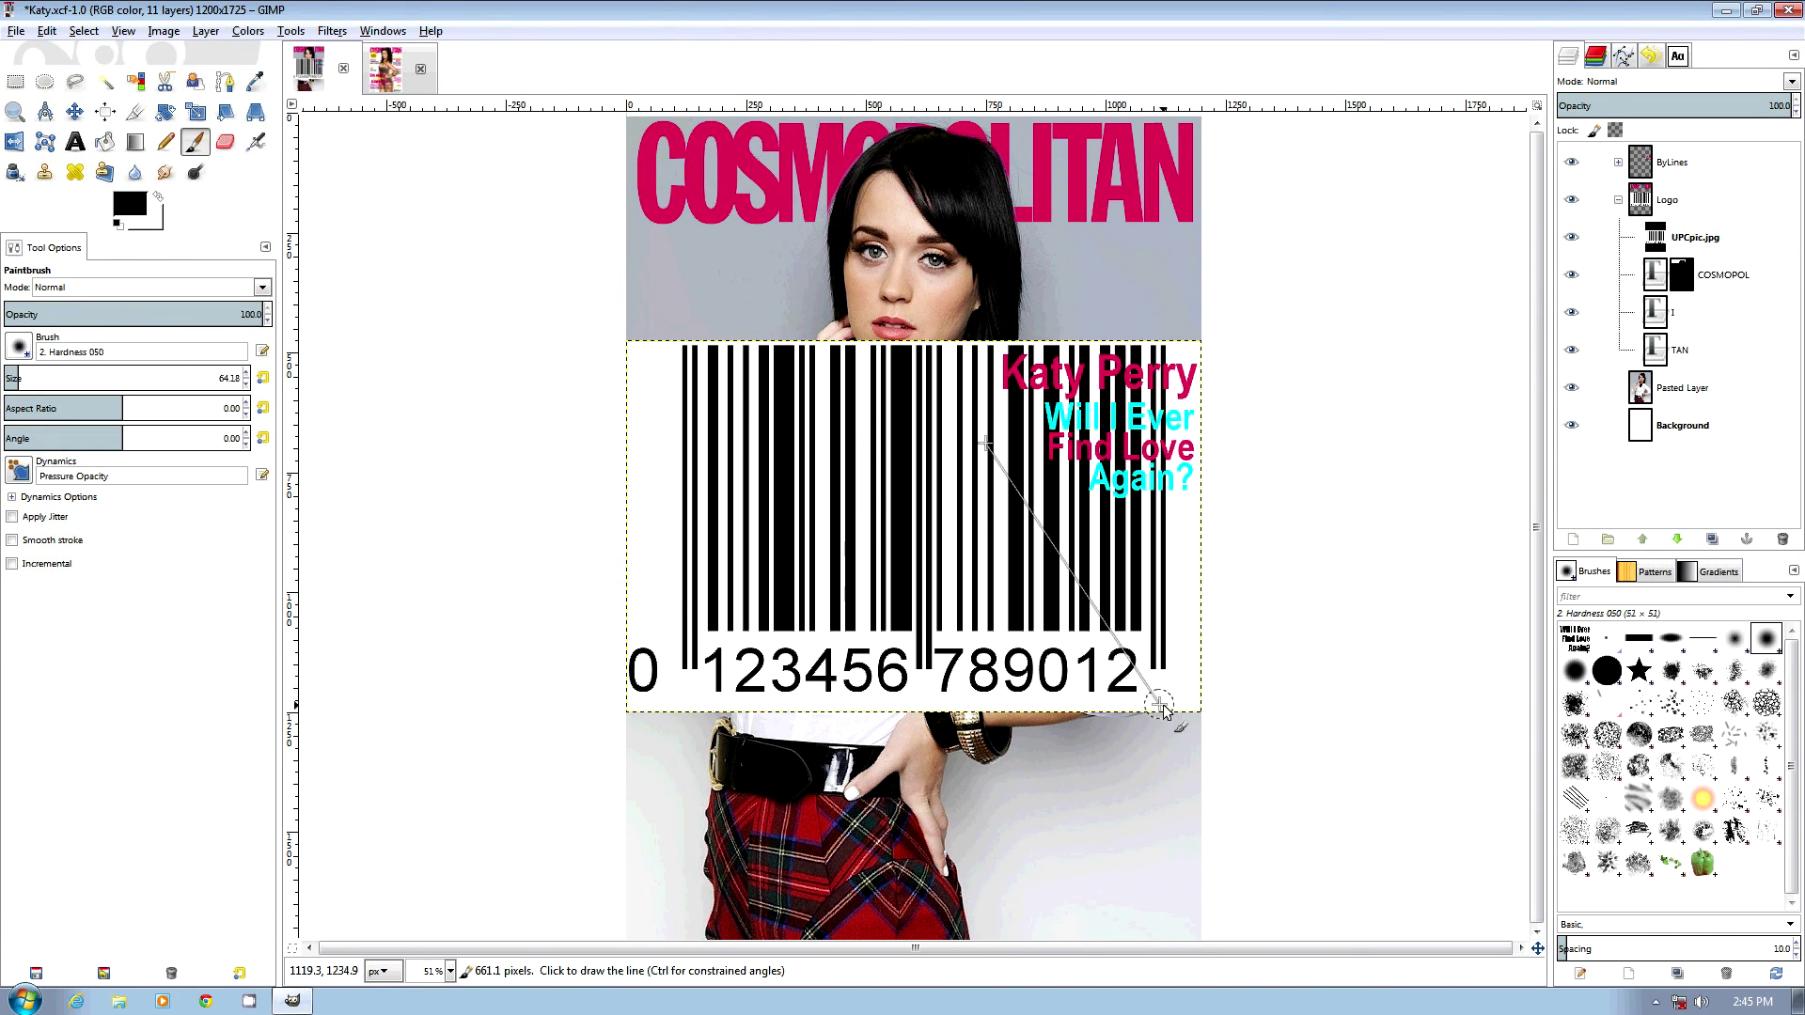
{"action": "left_click", "coordinate": [1196, 711]}
Shrink the barcode proportionally to about 253 × 163 px and move it to the lower-right corner
{"action": "left_click_drag", "start_coordinate": [1211, 724], "coordinate": [715, 428]}
{"action": "left_click", "coordinate": [424, 248]}
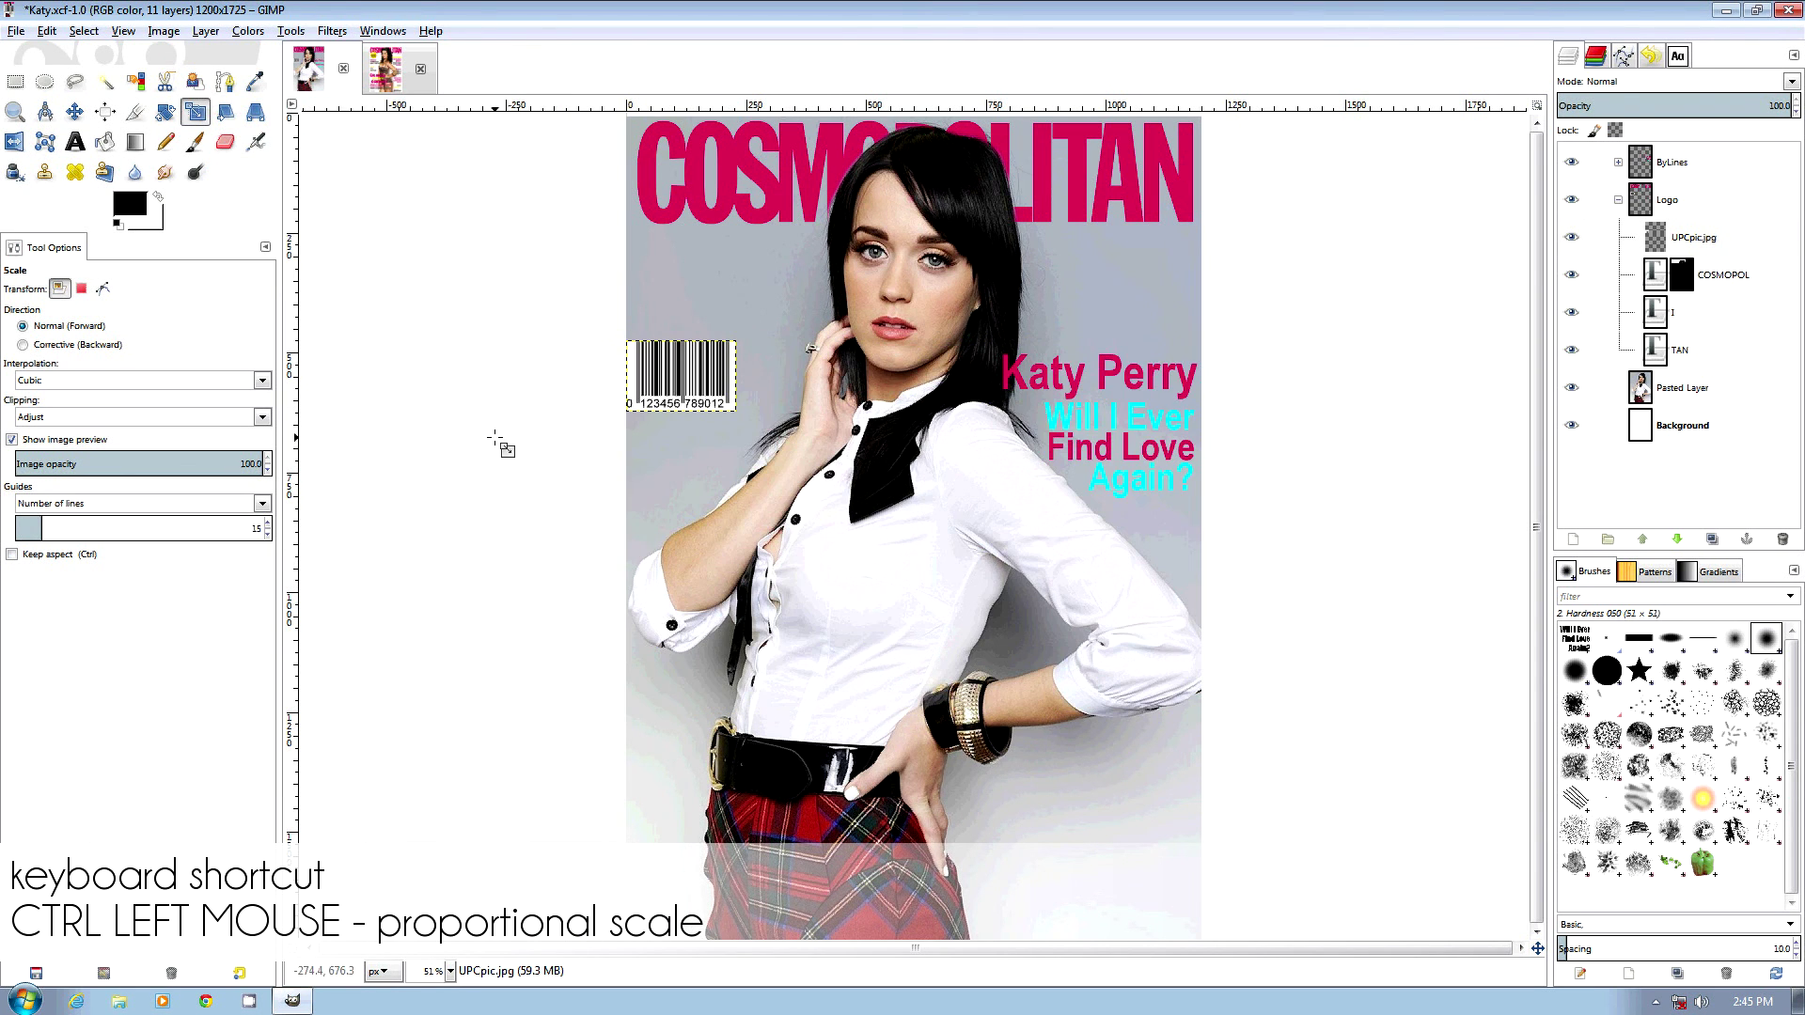
{"action": "key", "text": "m"}
{"action": "left_click_drag", "start_coordinate": [695, 371], "coordinate": [1131, 854]}
Rotate the barcode layer 90° counter-clockwise and nudge it slightly right into the corner
{"action": "left_click", "coordinate": [205, 31]}
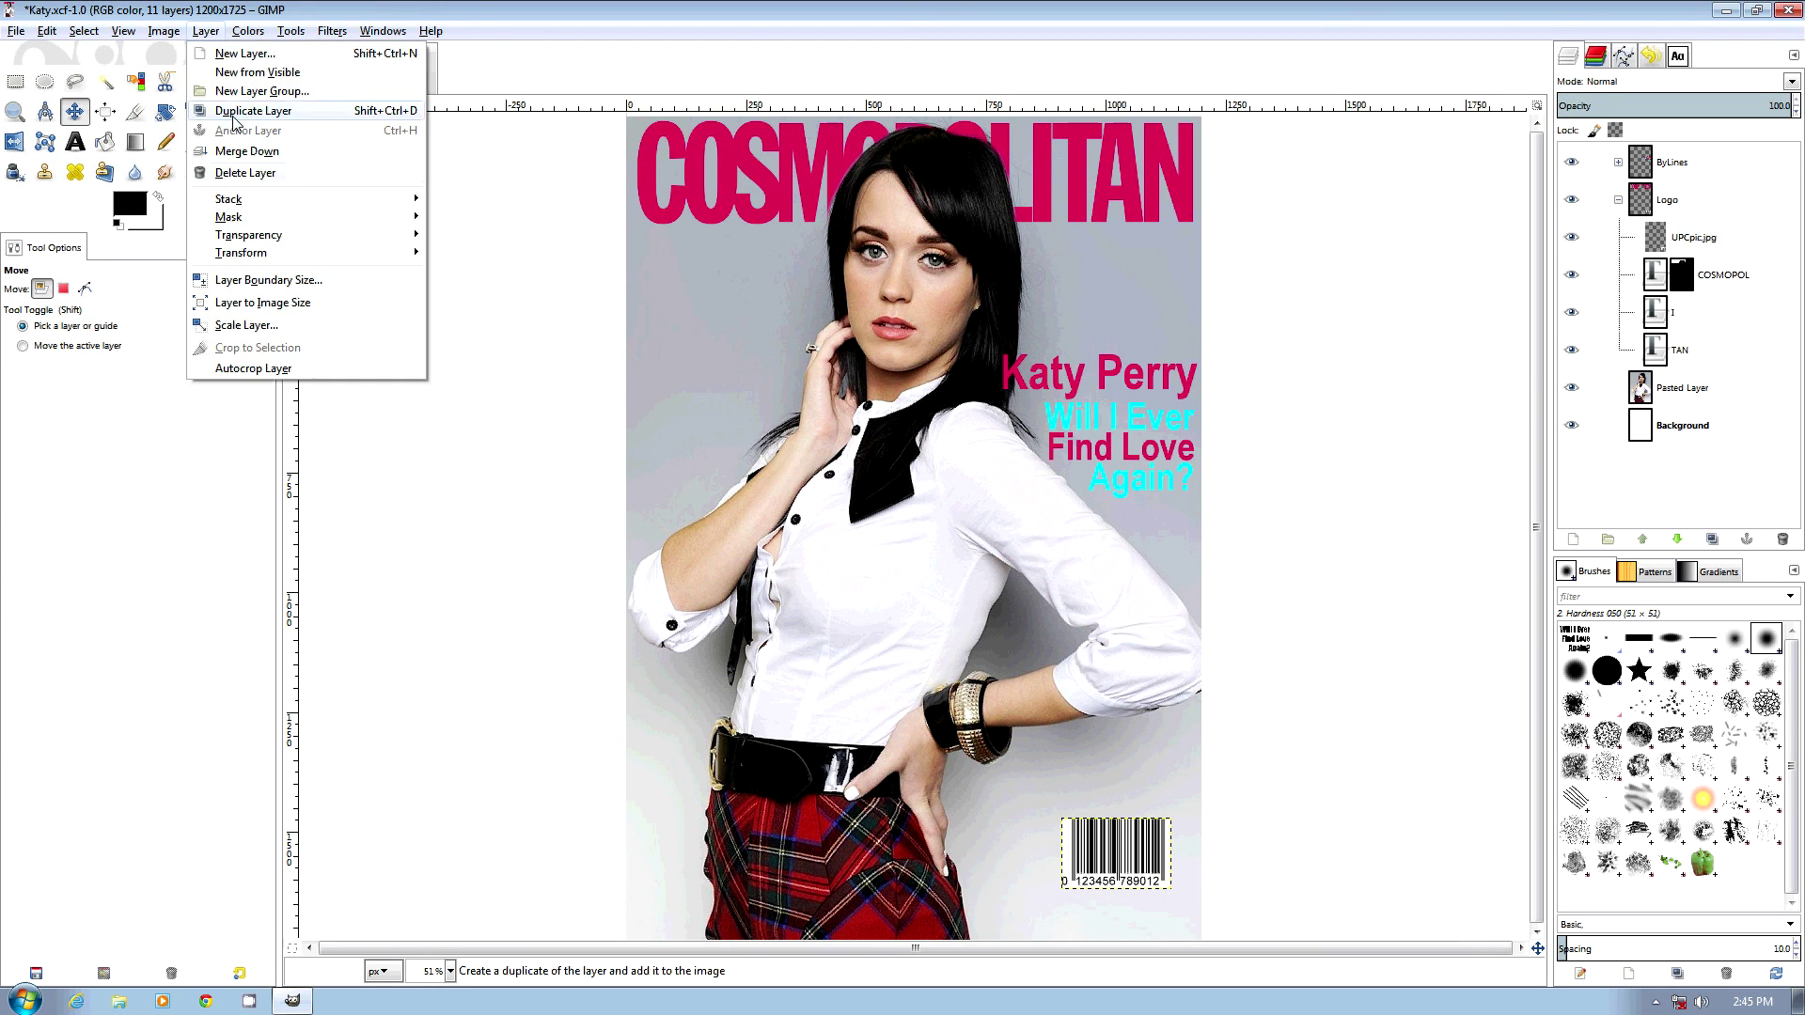
{"action": "mouse_move", "coordinate": [282, 253]}
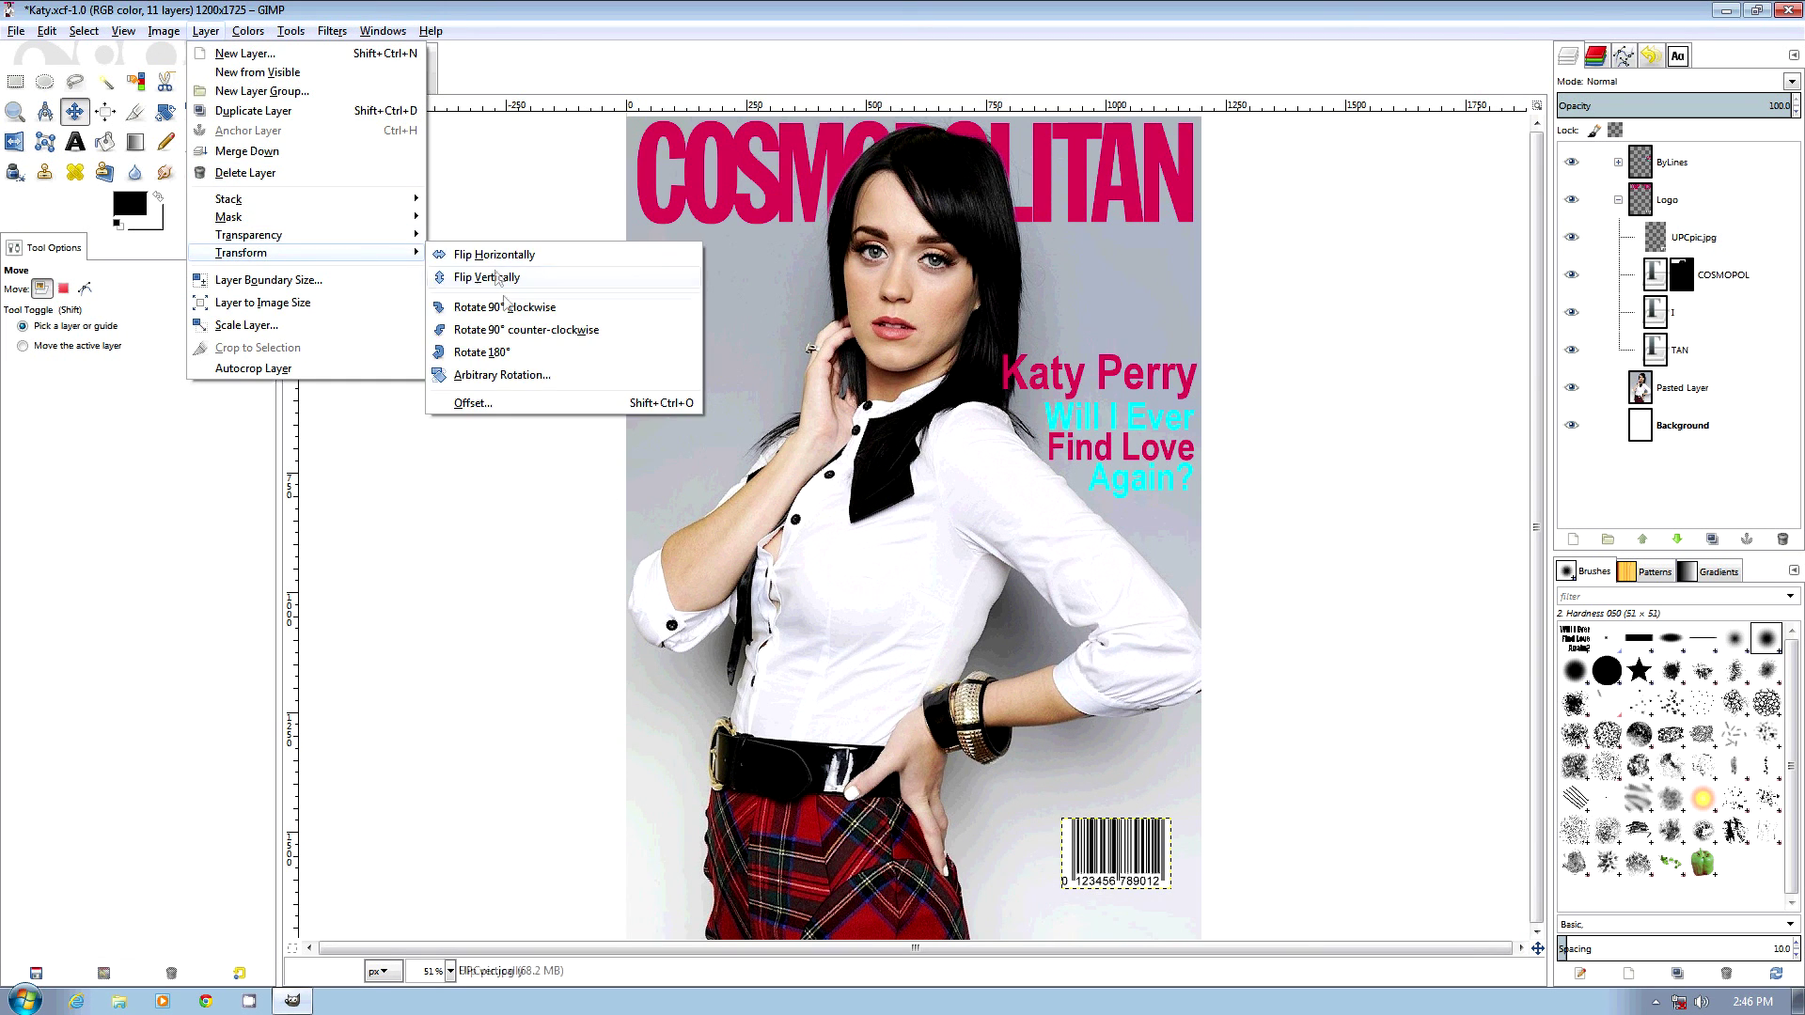
{"action": "left_click", "coordinate": [513, 331]}
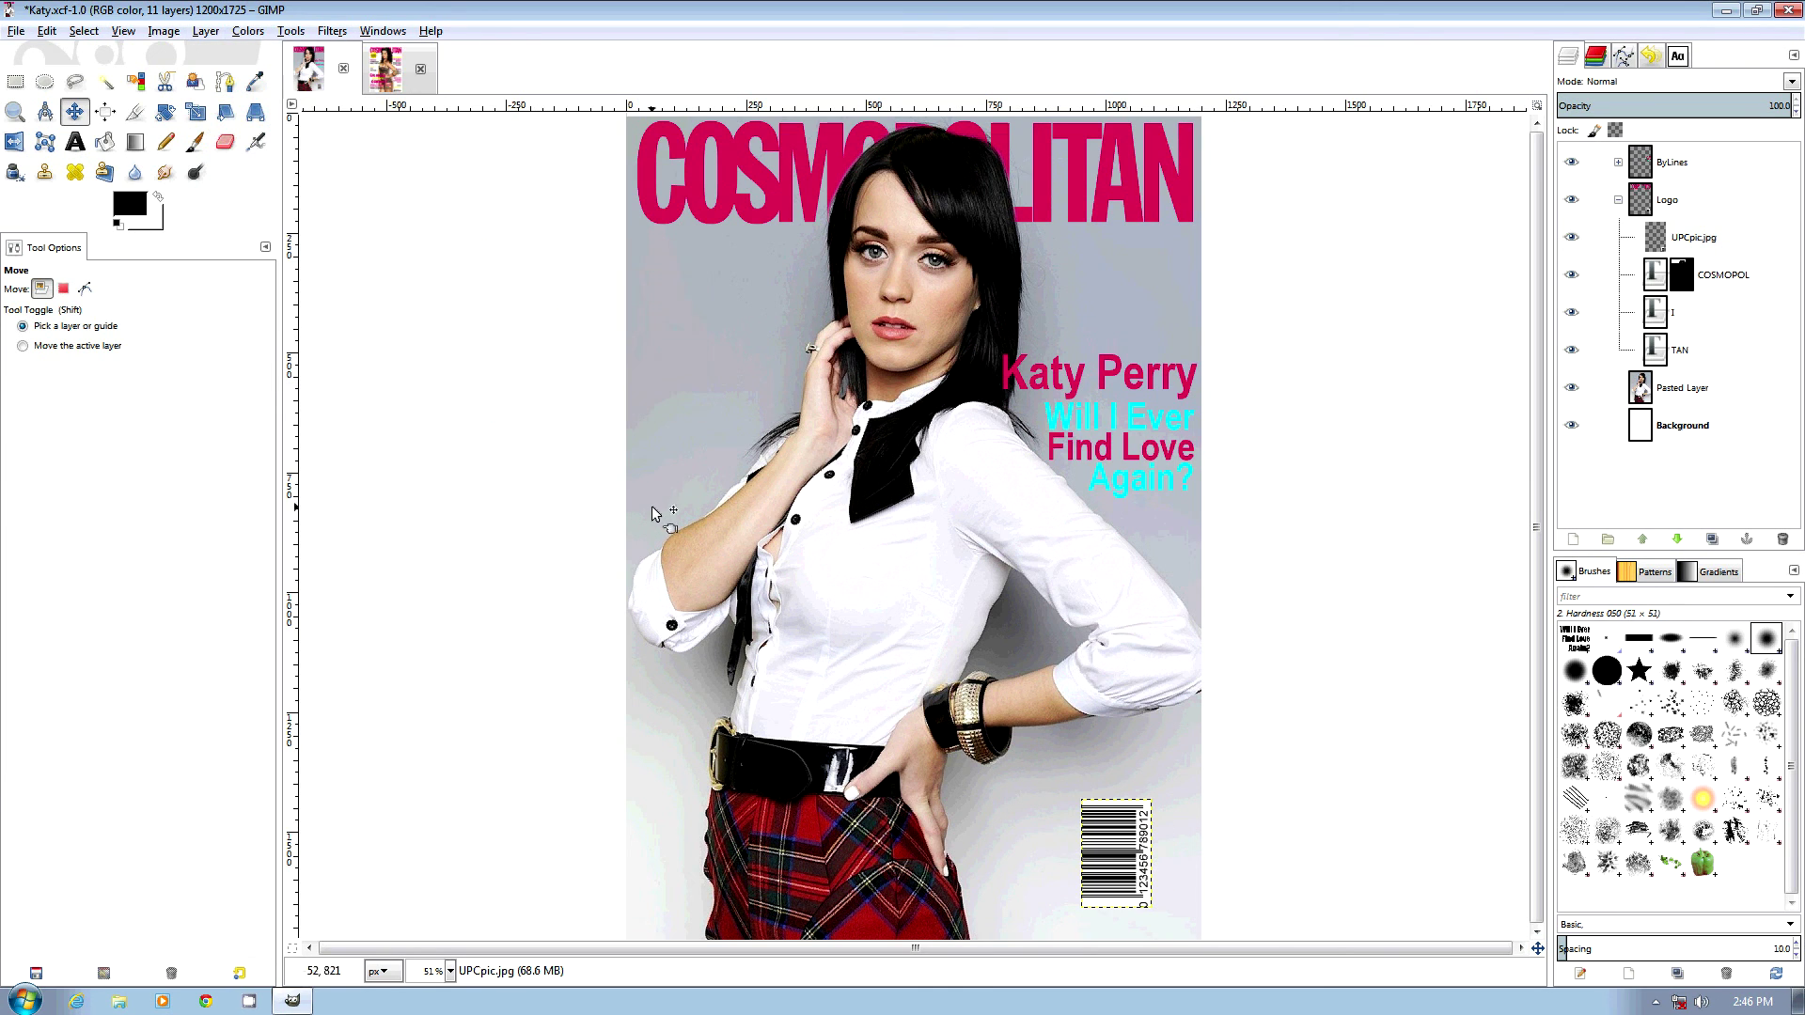
{"action": "left_click_drag", "start_coordinate": [1112, 866], "coordinate": [1126, 870]}
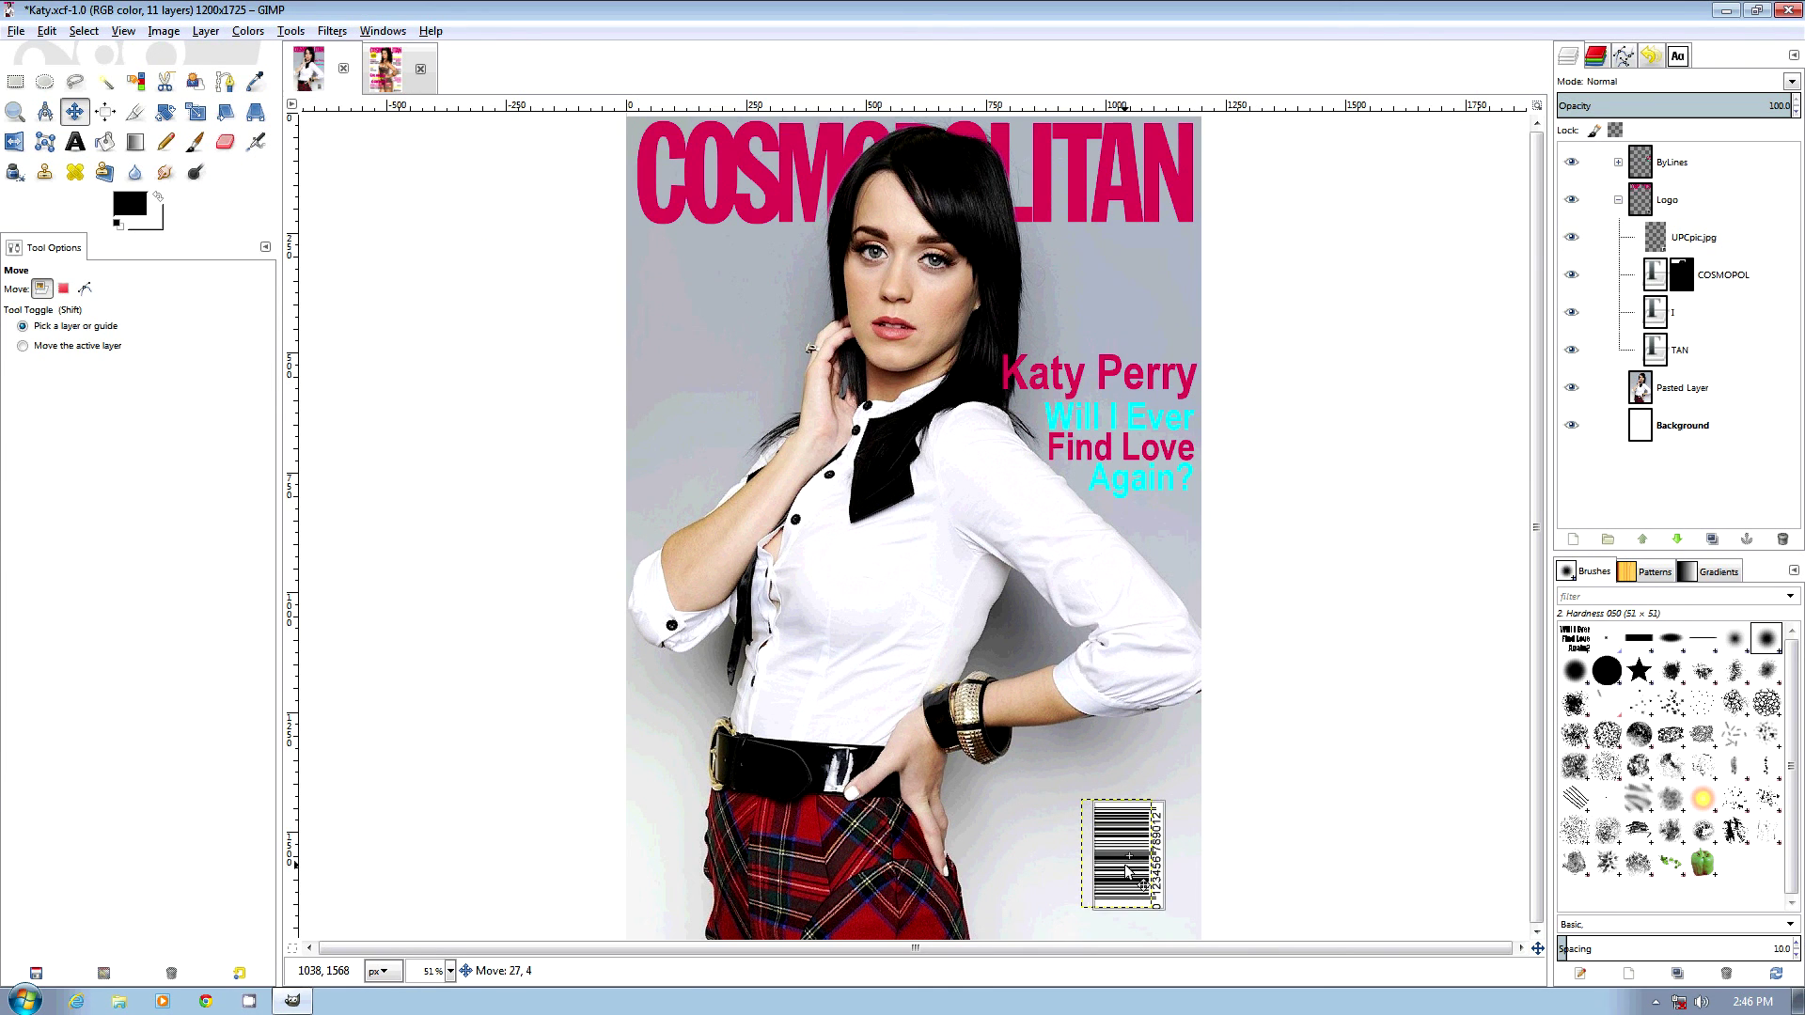